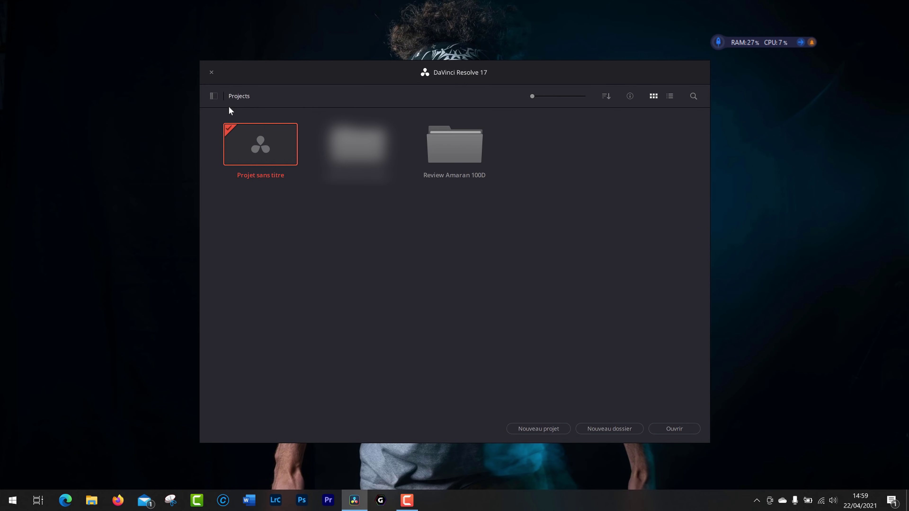
Show the database list, switch to the youtube_ds database and open its Review Amaran 100D folder.
drag(332, 71, 337, 65)
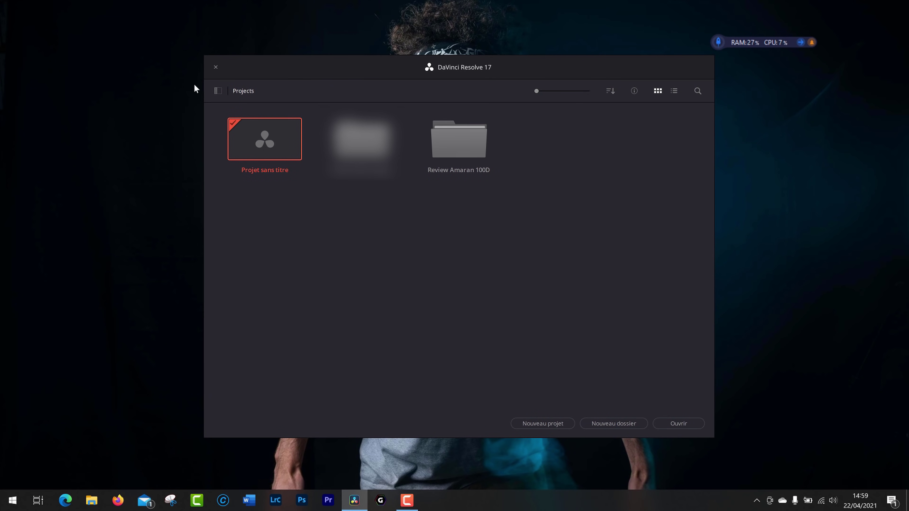
click(217, 92)
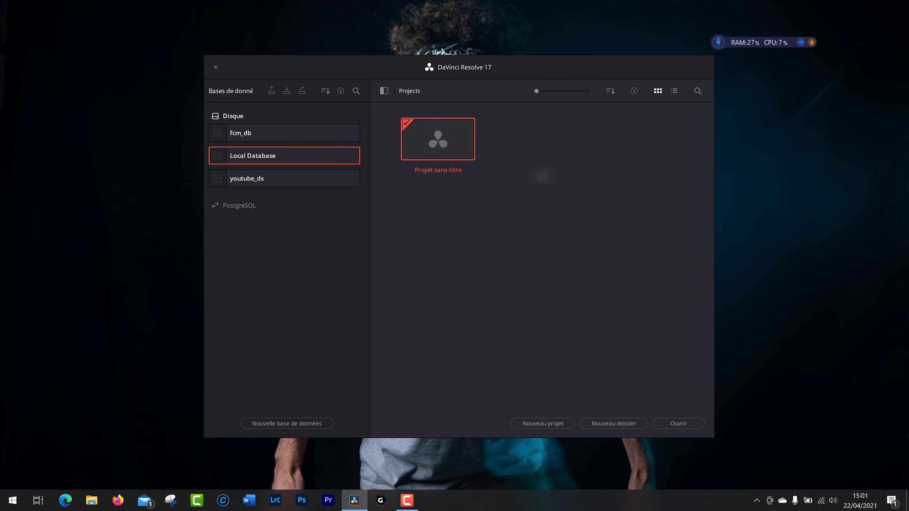
click(256, 181)
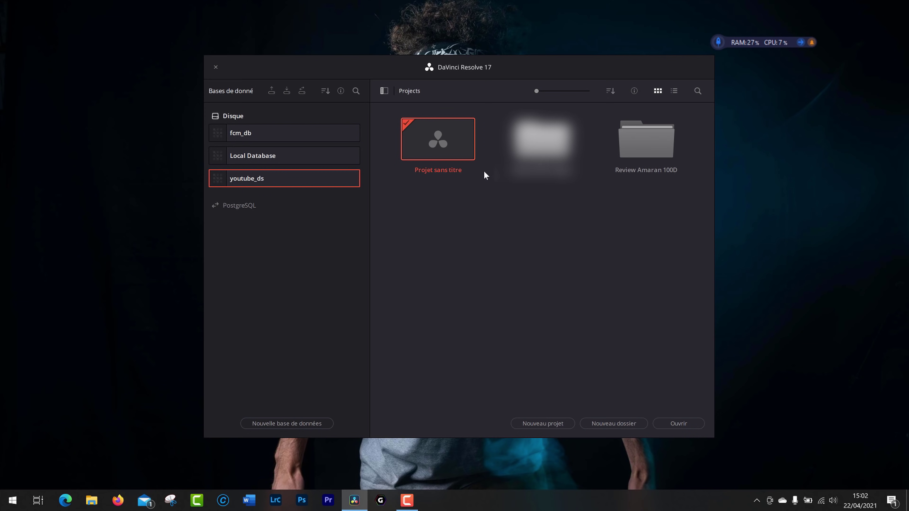
double_click(638, 150)
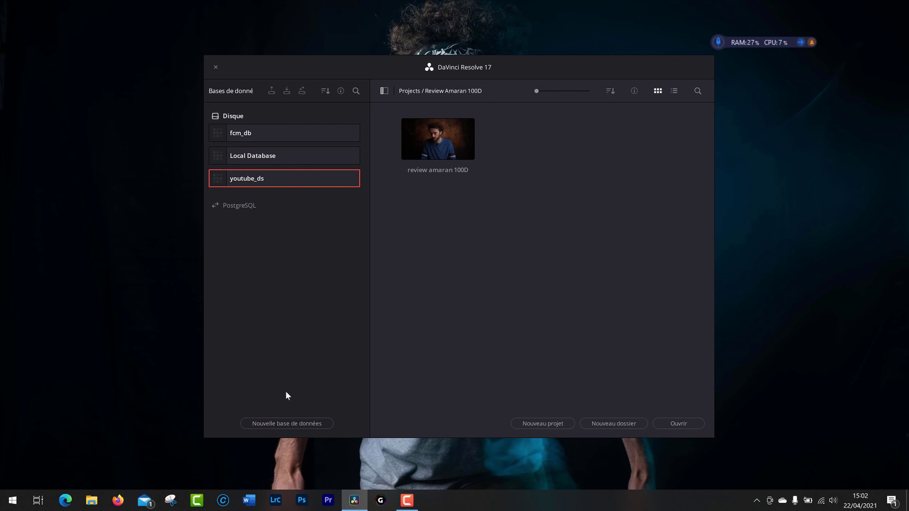
Look at the new database form and the options available for the Review Amaran 100D folder, then dismiss both.
click(281, 425)
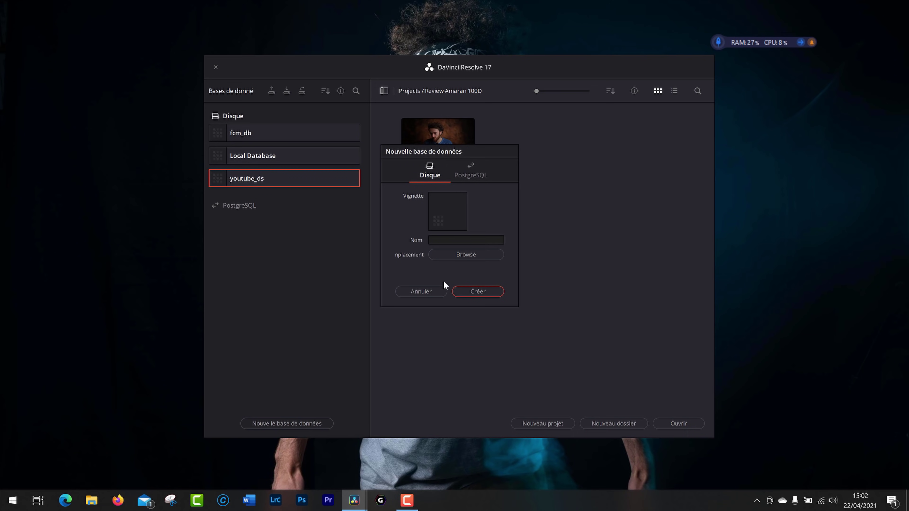
click(432, 291)
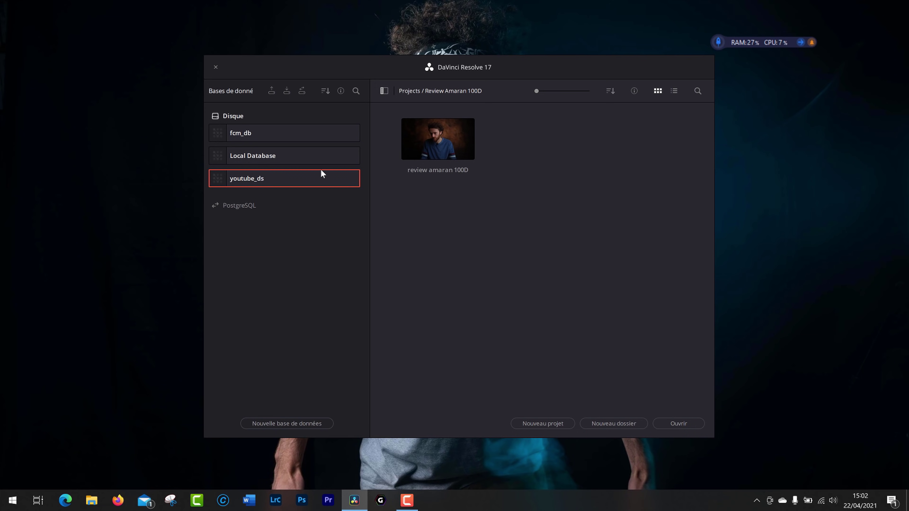
right_click(479, 226)
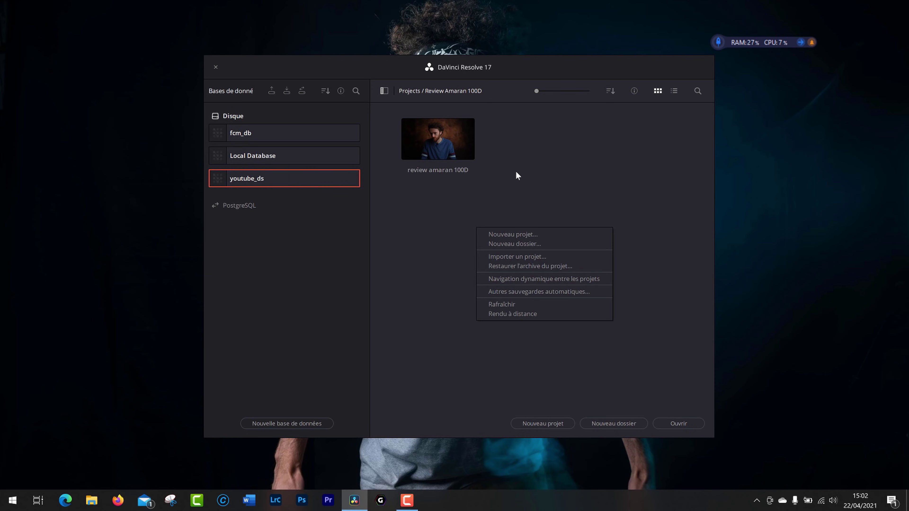
click(558, 174)
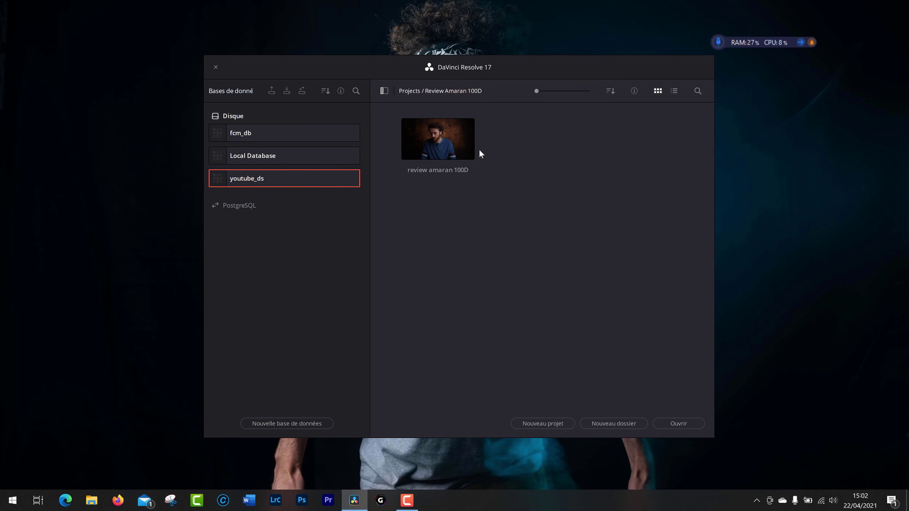
Open the review amaran 100D project and scrub Timeline 1 to about 01:10:06:06 on the Cut page.
double_click(468, 152)
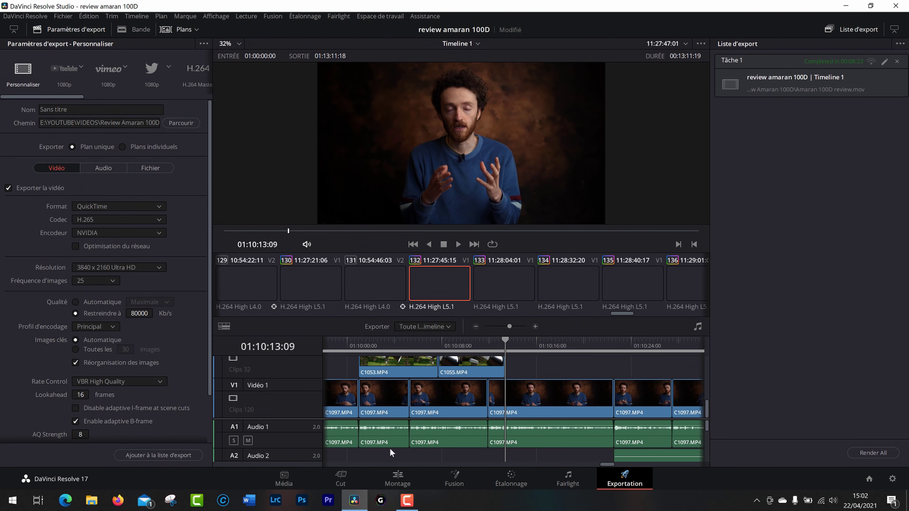
click(284, 479)
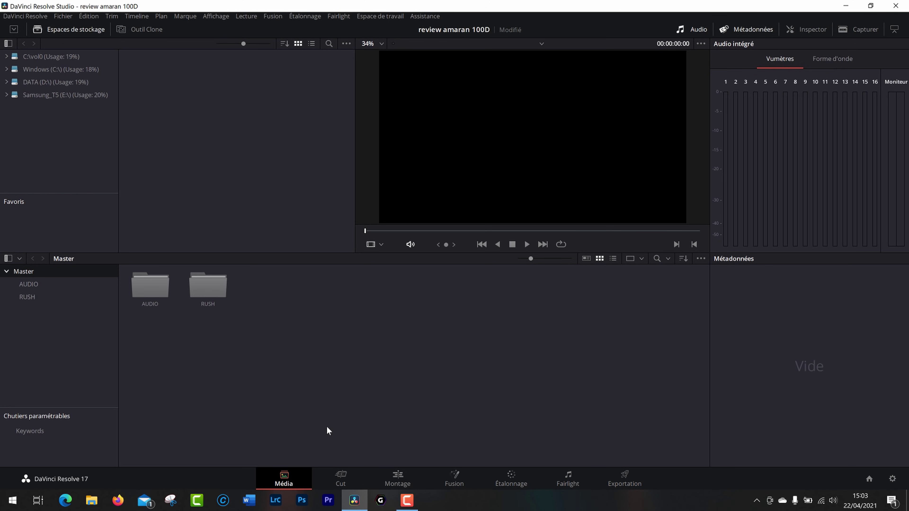
key(shift+3)
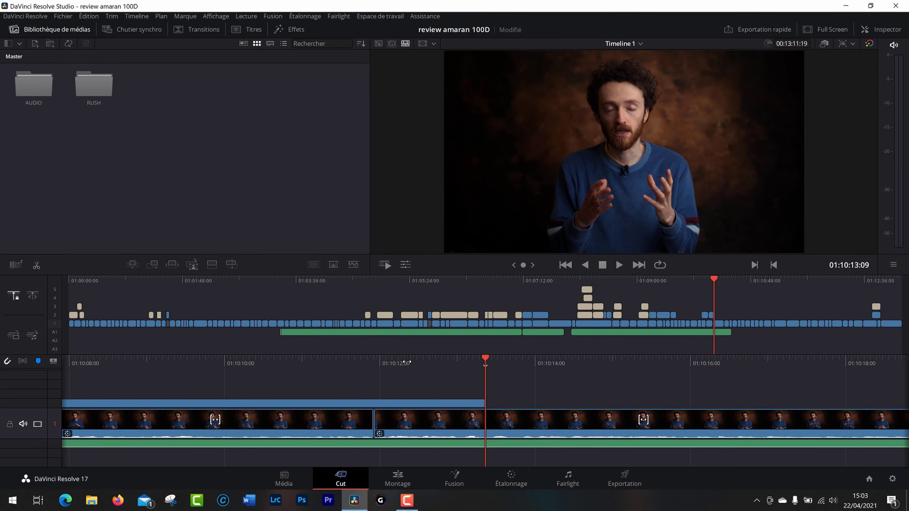
drag(407, 362, 667, 357)
drag(531, 361, 182, 346)
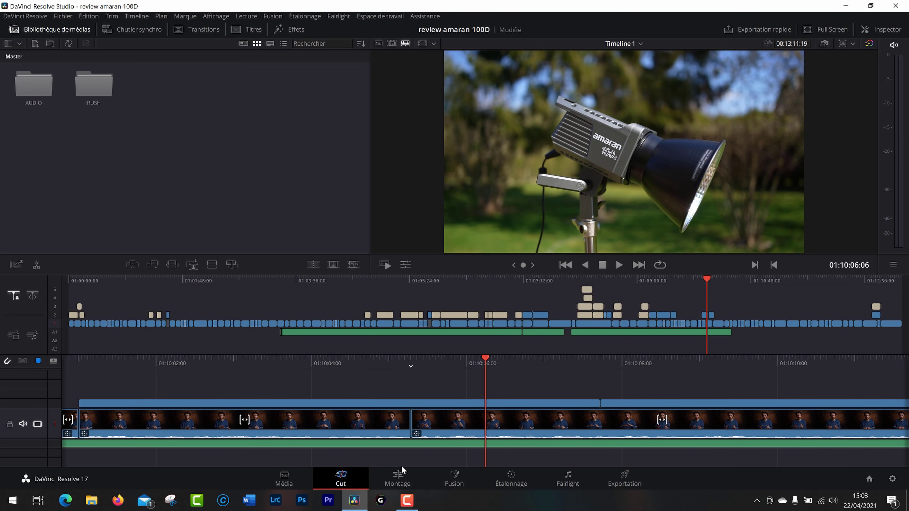
Tour the project's Montage, Fusion, Étalonnage, Fairlight and Exportation pages in order.
click(405, 475)
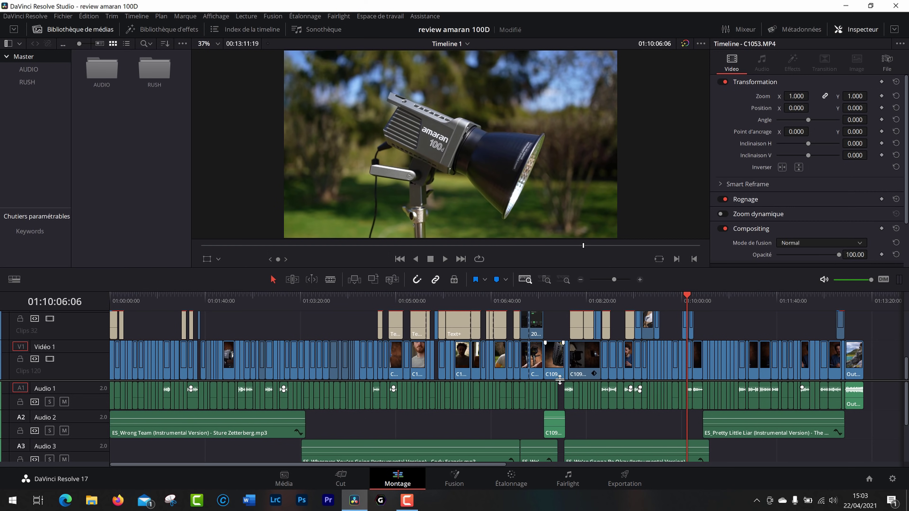
click(441, 482)
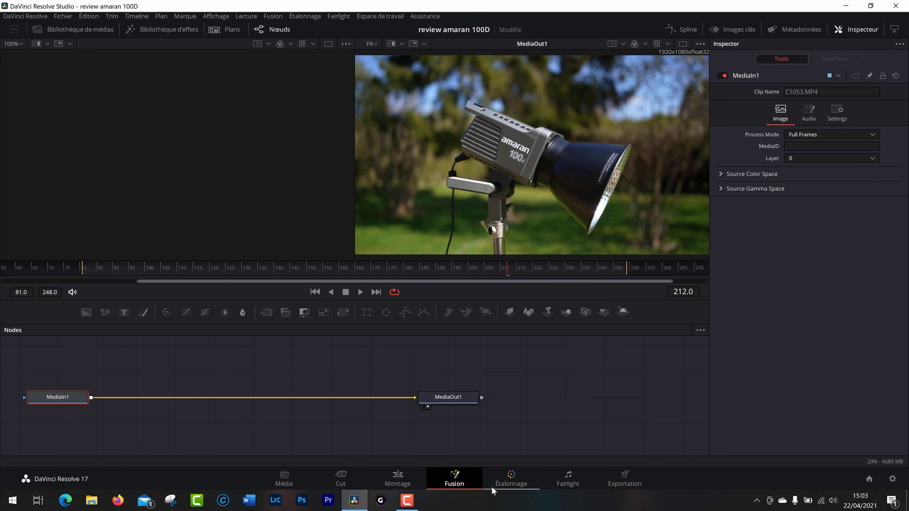
click(505, 483)
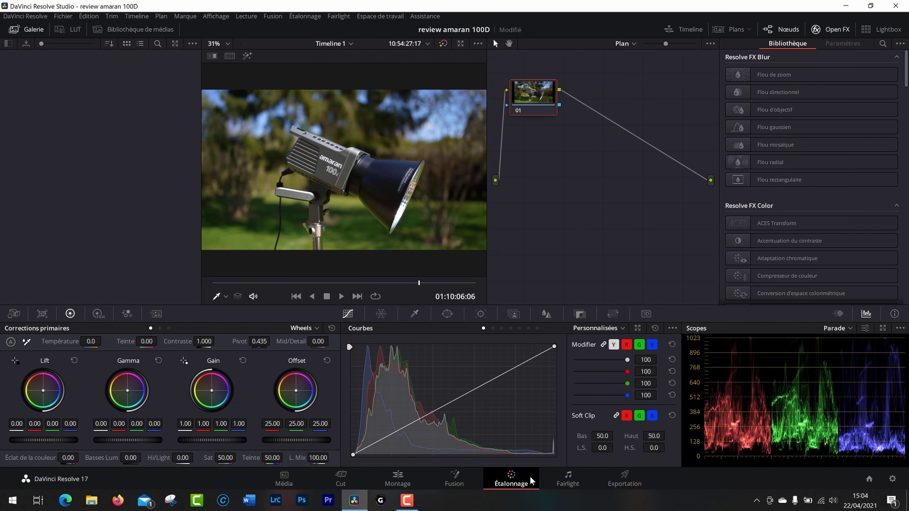
click(569, 480)
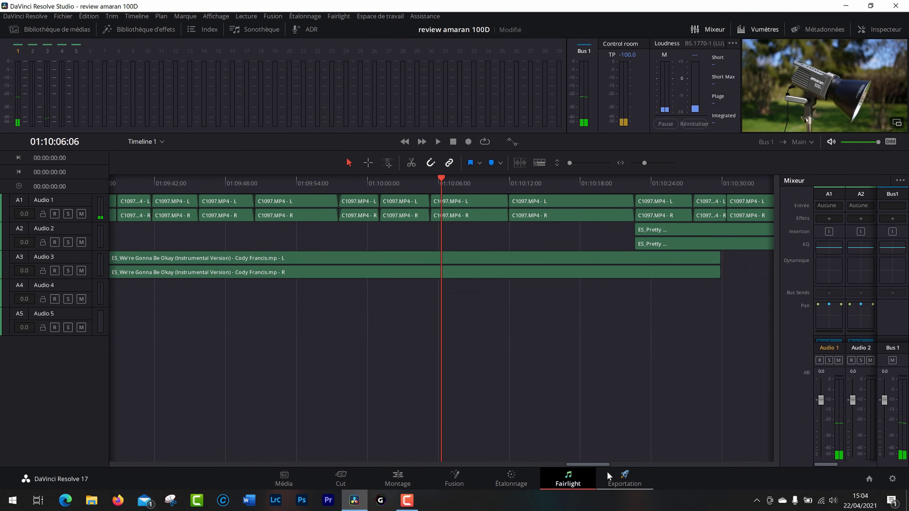
click(642, 472)
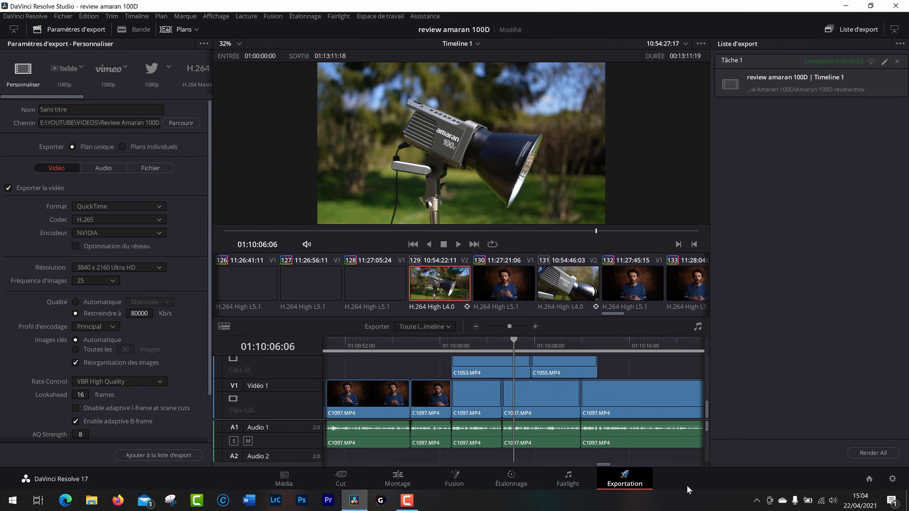
Examine the contents of the AUDIO and RUSH bins on the Média page.
click(298, 472)
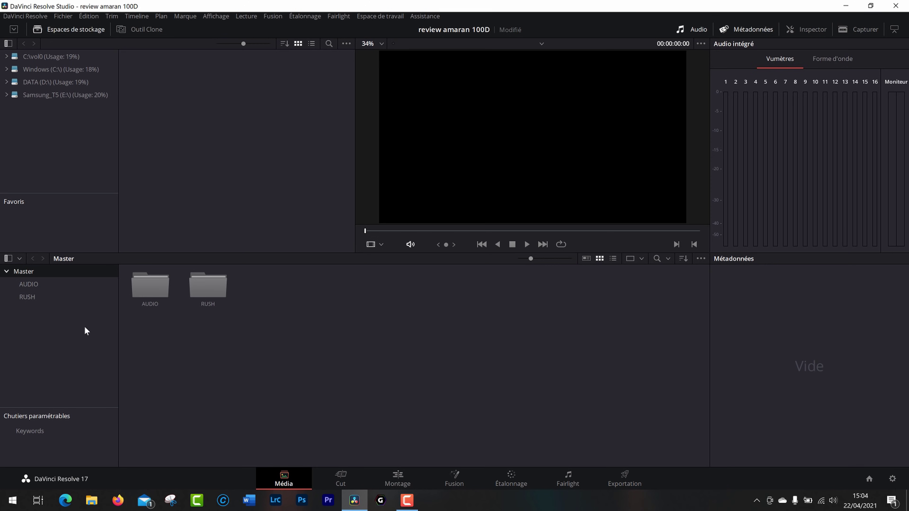
click(156, 293)
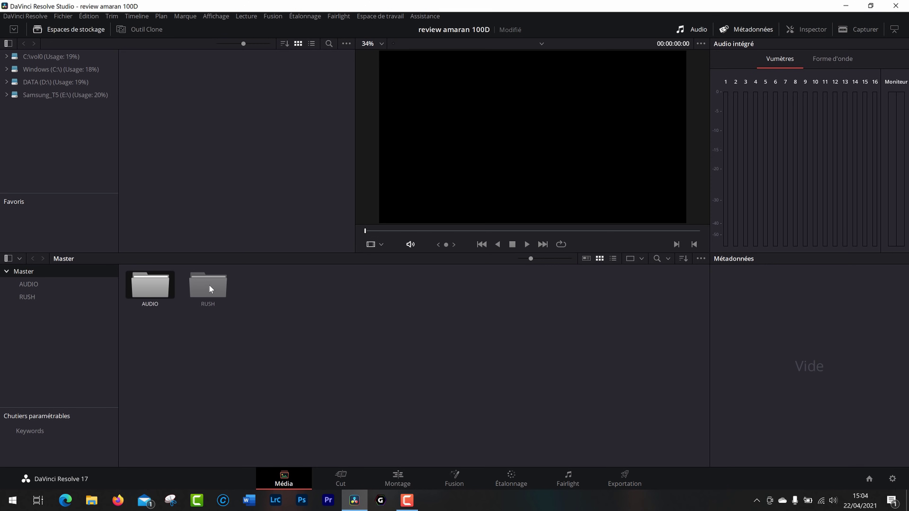
double_click(219, 286)
click(38, 287)
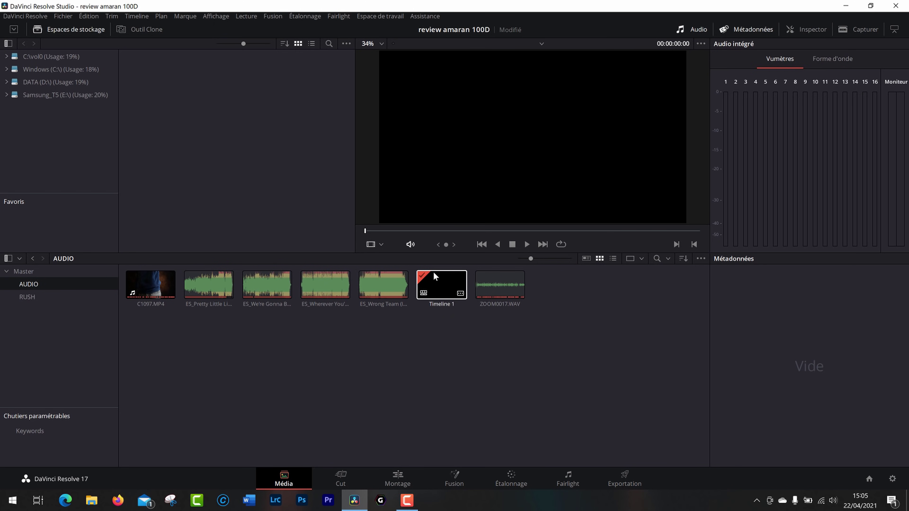
click(58, 299)
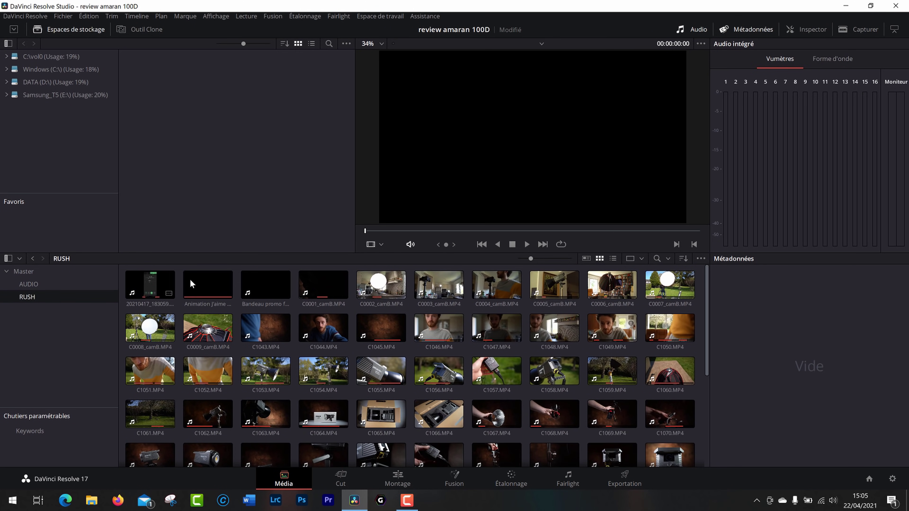
scroll(339, 271, down, 5)
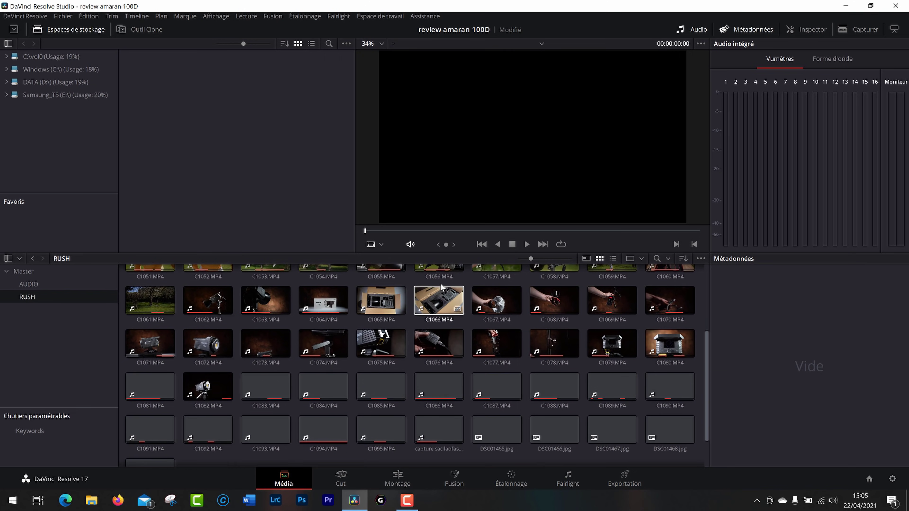
scroll(497, 323, up, 5)
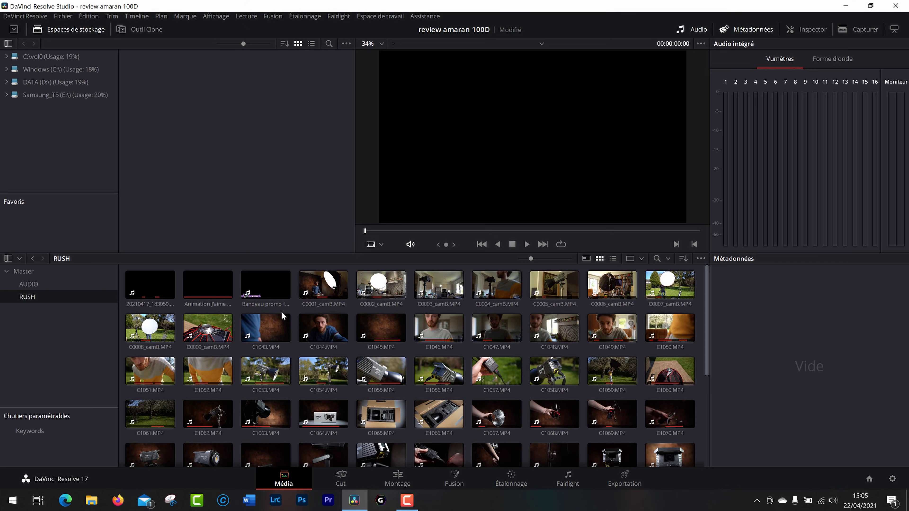
scroll(282, 330, down, 3)
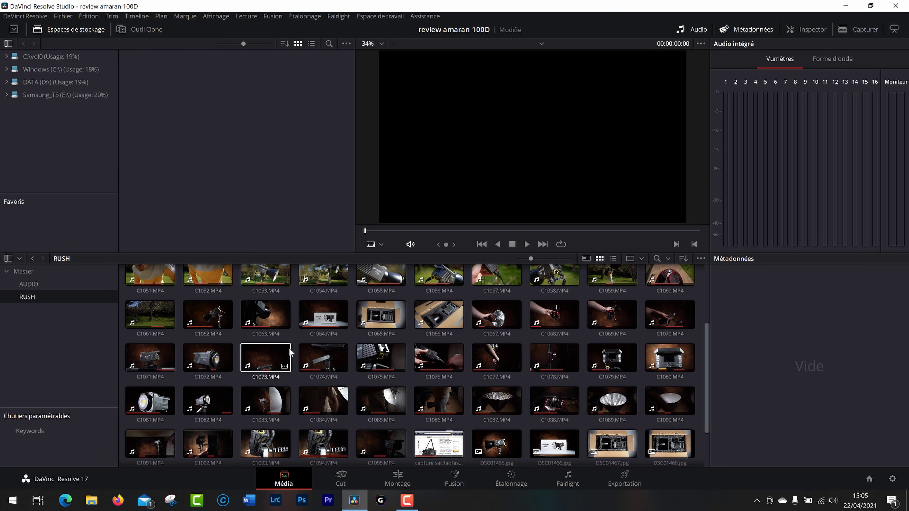
scroll(290, 353, down, 1)
scroll(315, 364, up, 3)
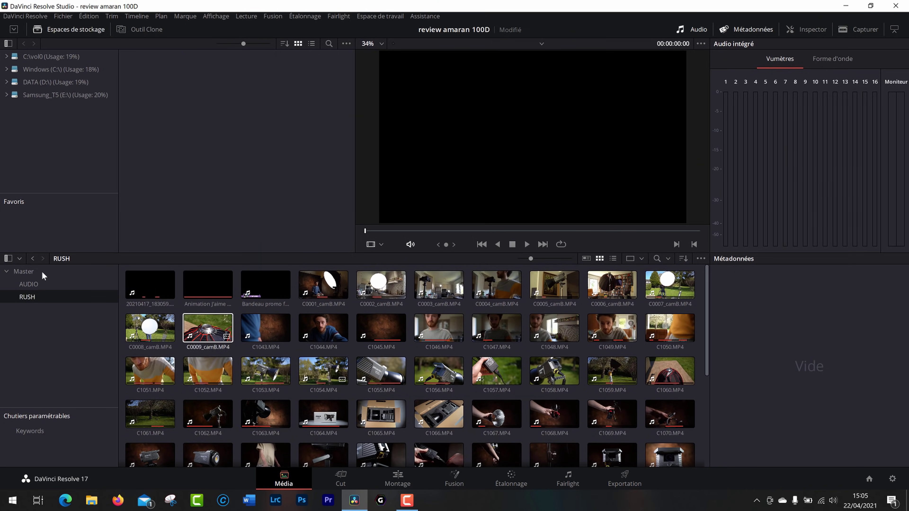
Browse the Master bin on the Montage page and display the clips in its RUSH bin.
key(shift+4)
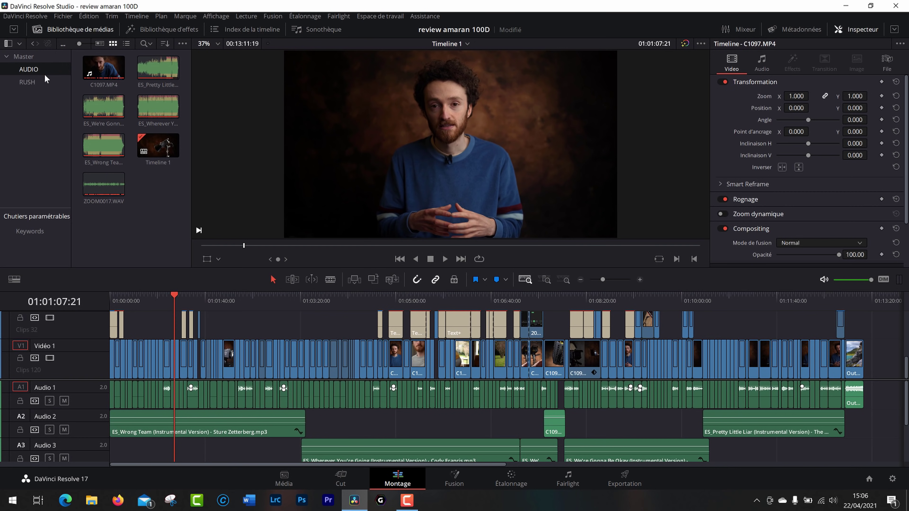
click(29, 58)
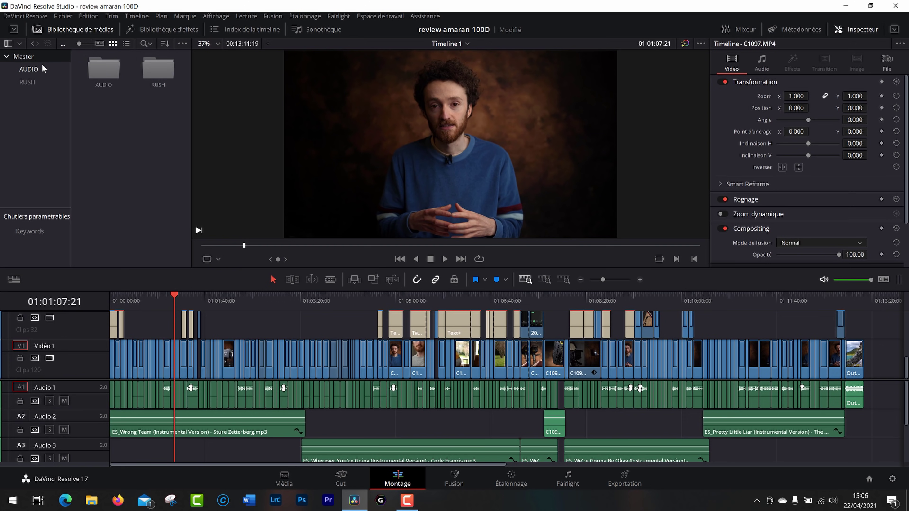
click(90, 68)
click(26, 81)
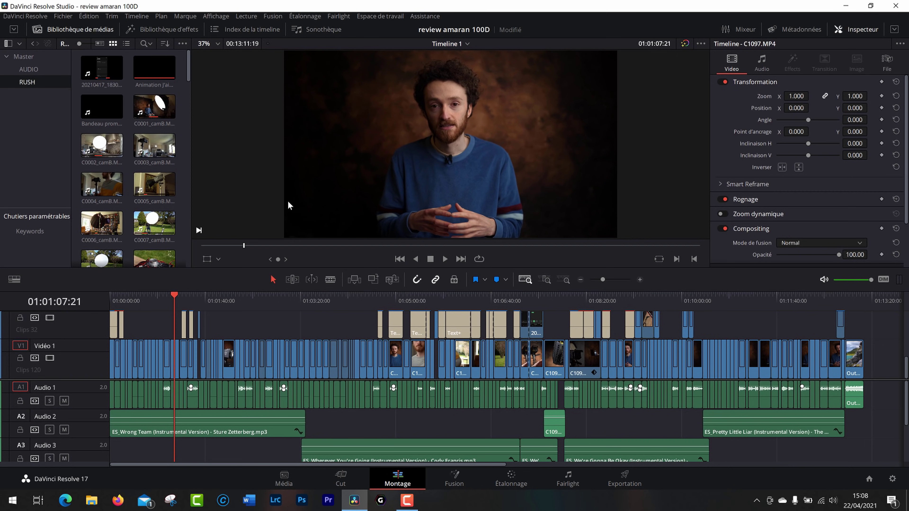
Open the keyboard customization and review the available shortcut presets, keeping Adobe Premiere Pro perso selected.
click(31, 17)
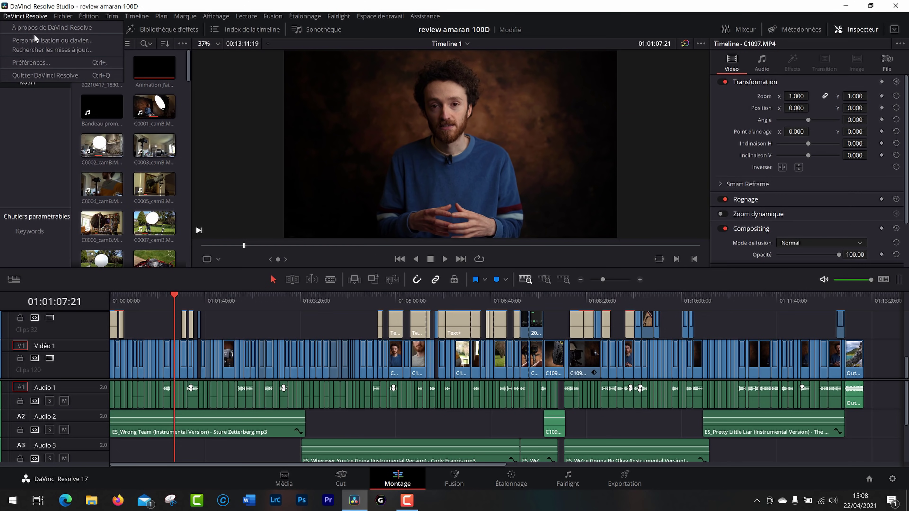
click(64, 39)
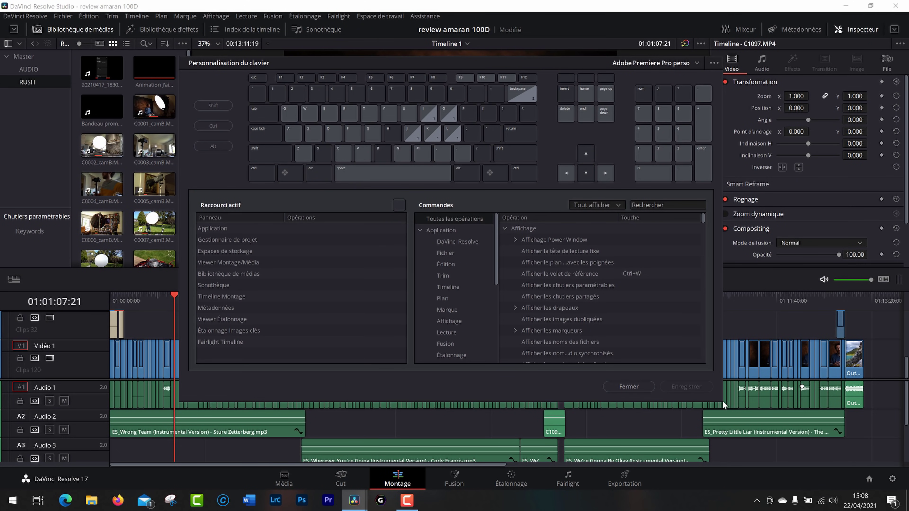
drag(489, 64, 480, 80)
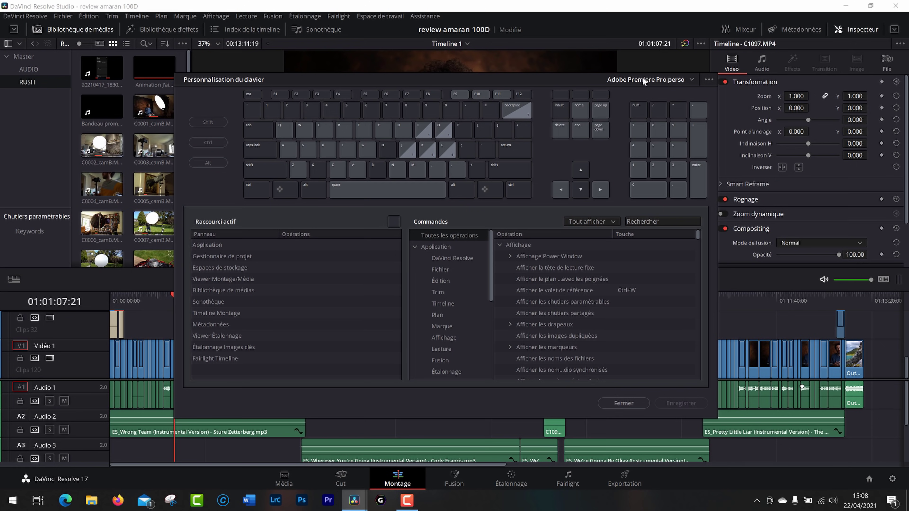
click(692, 79)
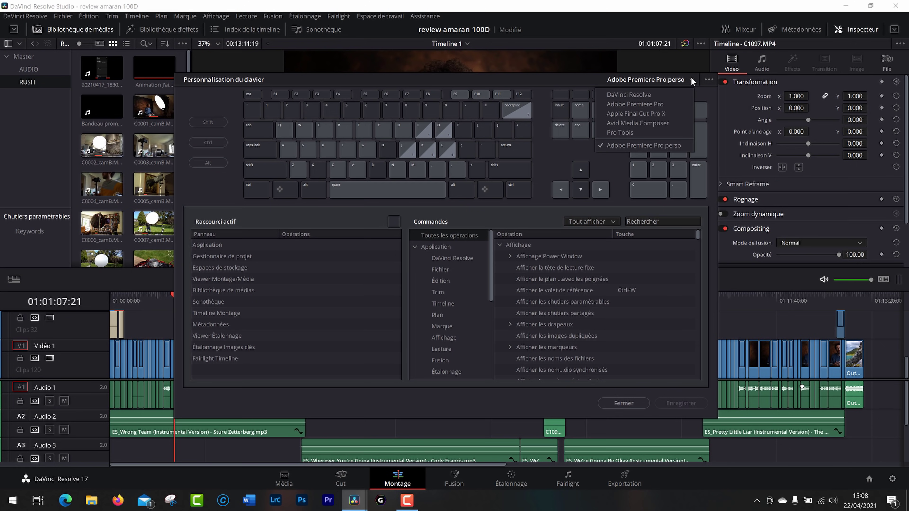
click(690, 77)
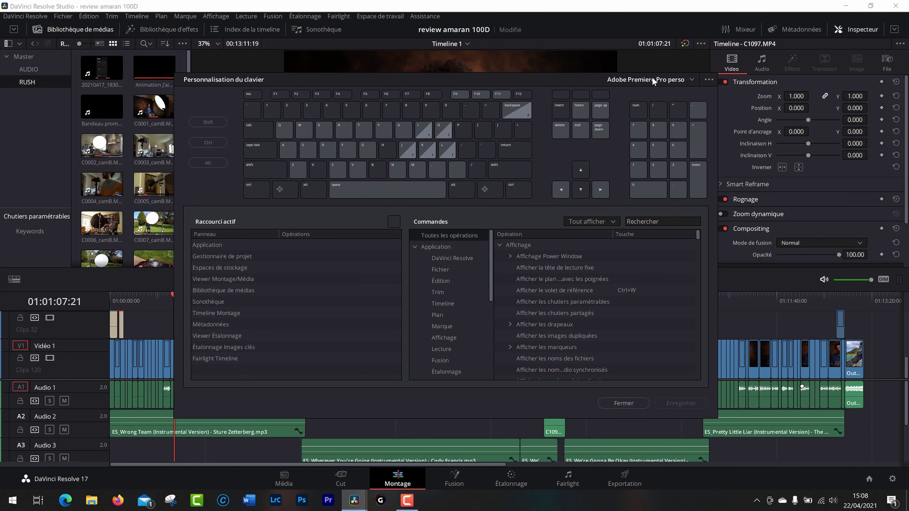
click(686, 78)
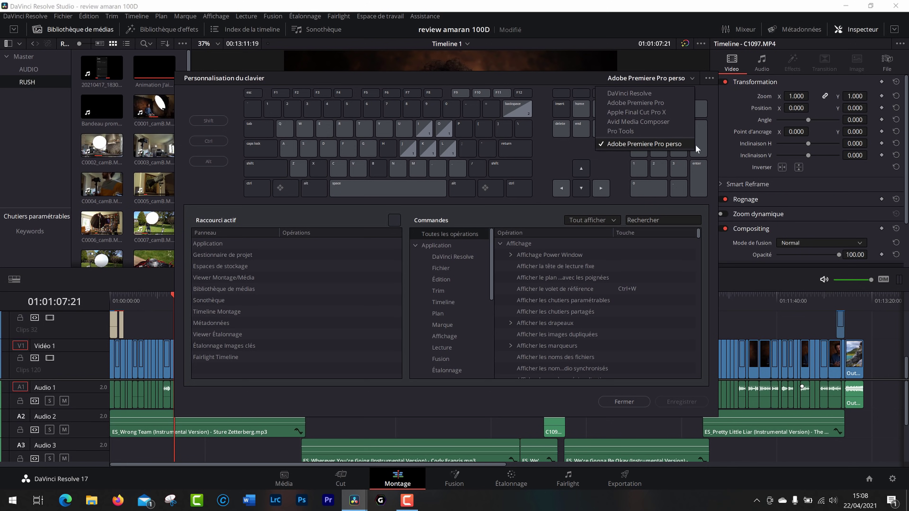
click(576, 83)
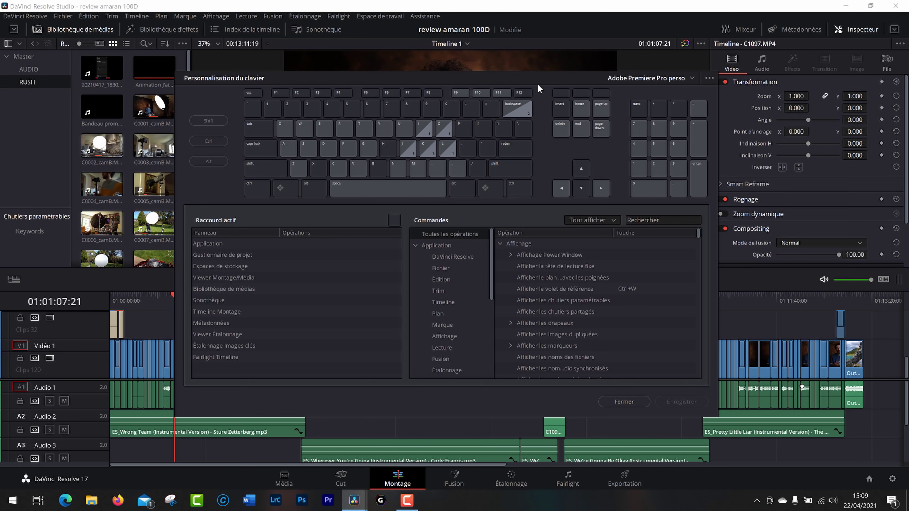
drag(534, 90, 528, 80)
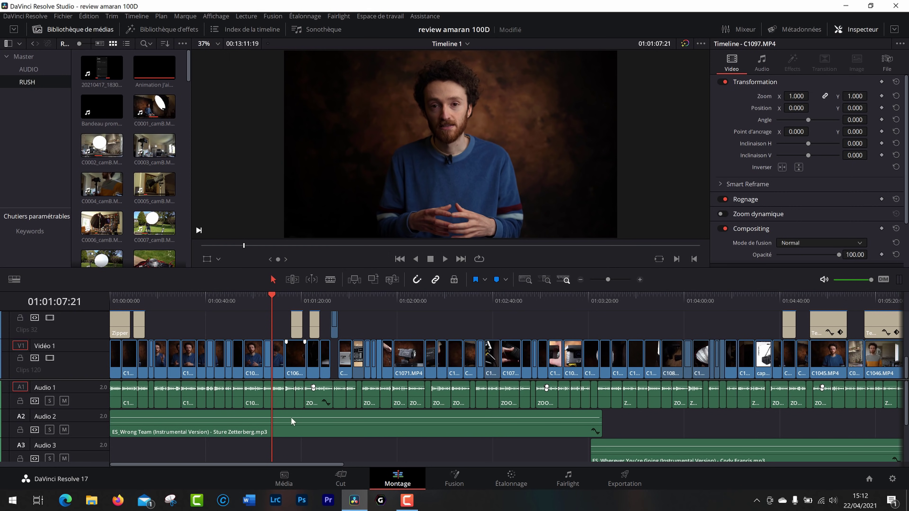
Place clip C1056.MP4 from the RUSH bin on Vidéo 1, in the empty stretch after the outro clip.
drag(295, 463, 769, 407)
scroll(399, 356, right, 3)
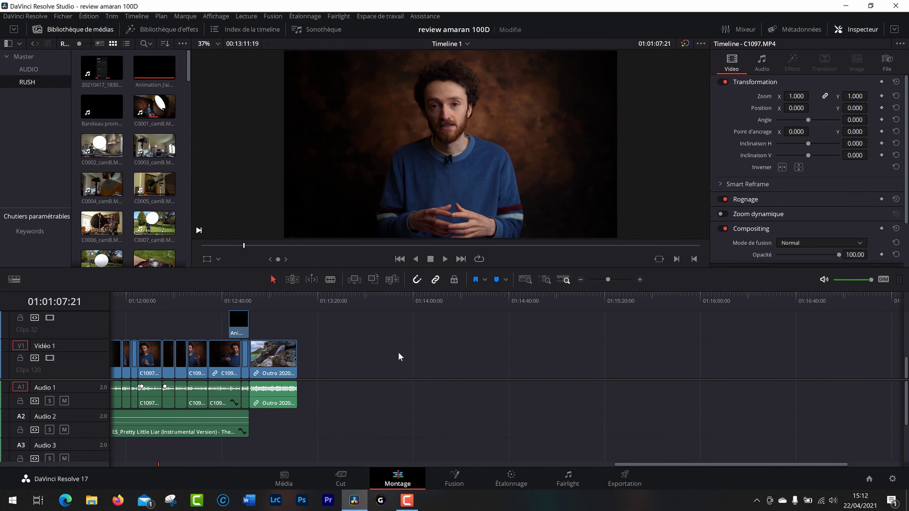
scroll(156, 147, down, 10)
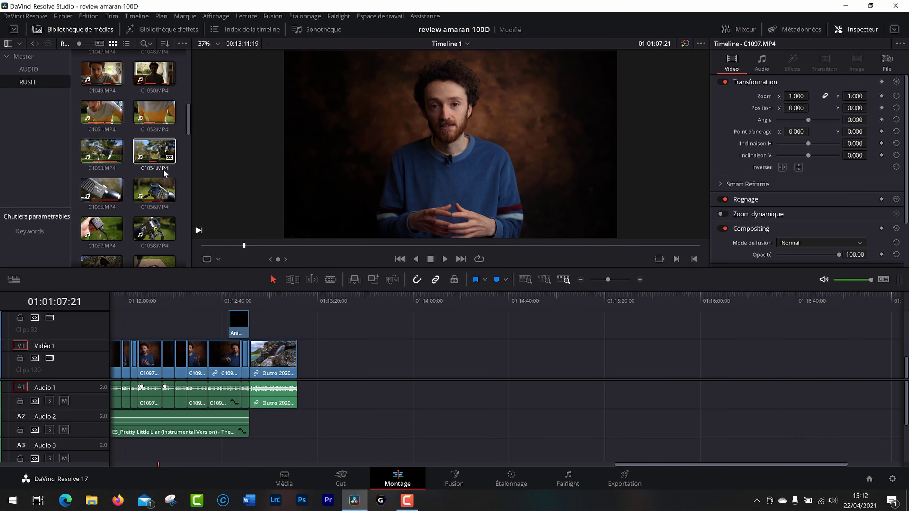
scroll(175, 204, down, 2)
drag(168, 147, 316, 252)
drag(353, 317, 369, 374)
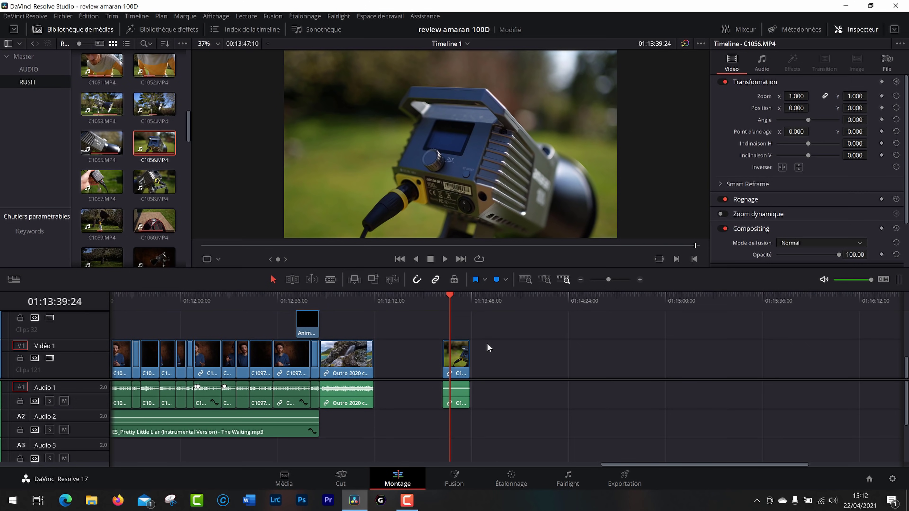
Examine the C1056.MP4 clip up close and the empty timeline around it.
scroll(469, 362, up, 6)
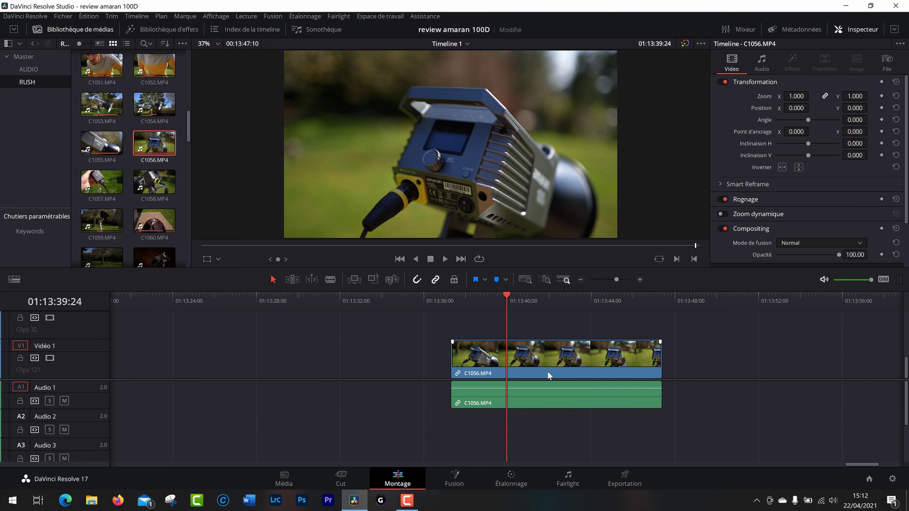
scroll(642, 363, right, 6)
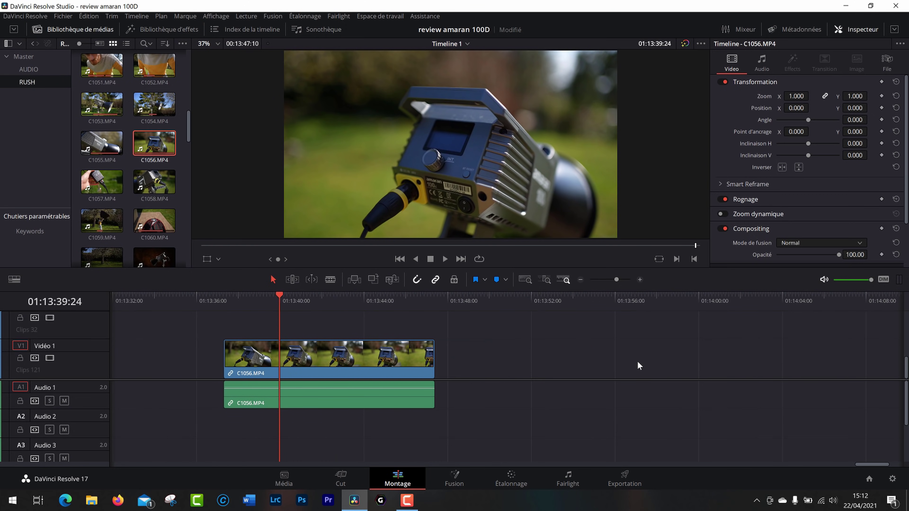
scroll(630, 361, left, 3)
scroll(619, 361, left, 3)
scroll(621, 359, right, 7)
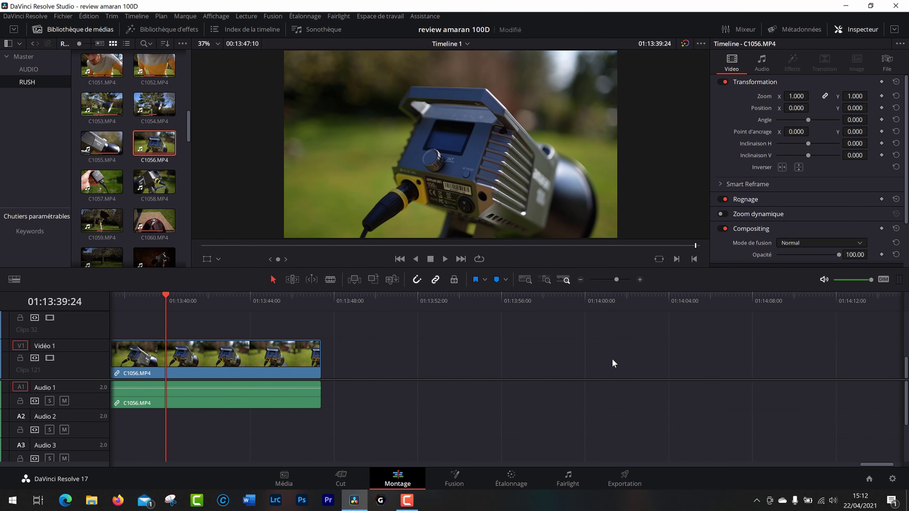
scroll(612, 359, left, 4)
scroll(619, 353, left, 3)
scroll(620, 355, right, 12)
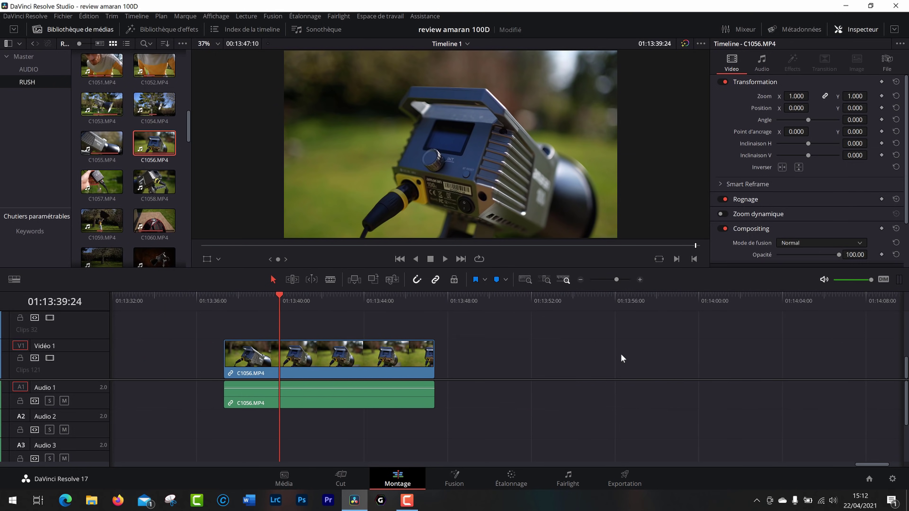
scroll(615, 358, left, 8)
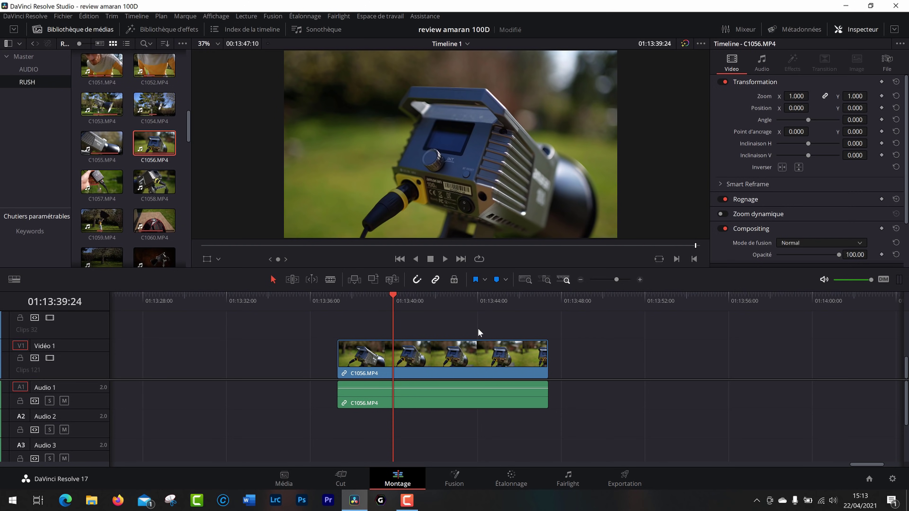
Compare the timeline's full-extent, detail and custom zoom views around the C1056.MP4 clip.
click(525, 280)
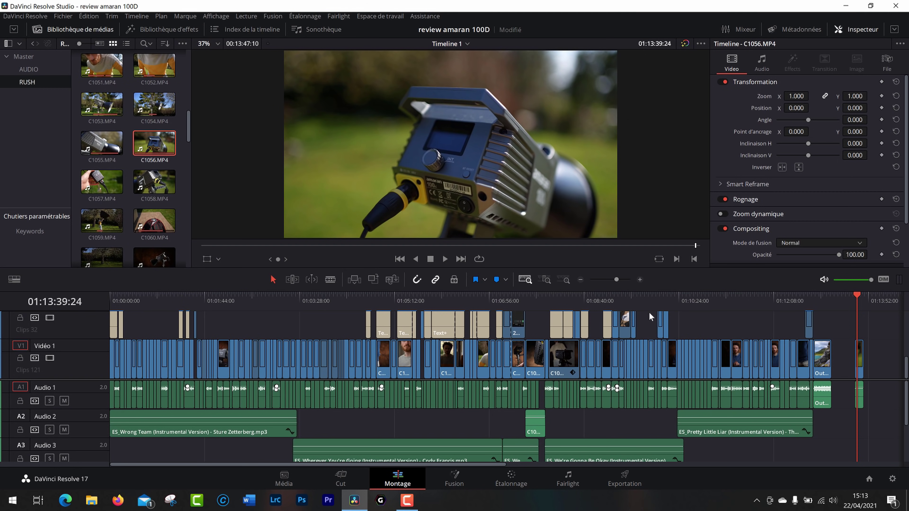
click(542, 281)
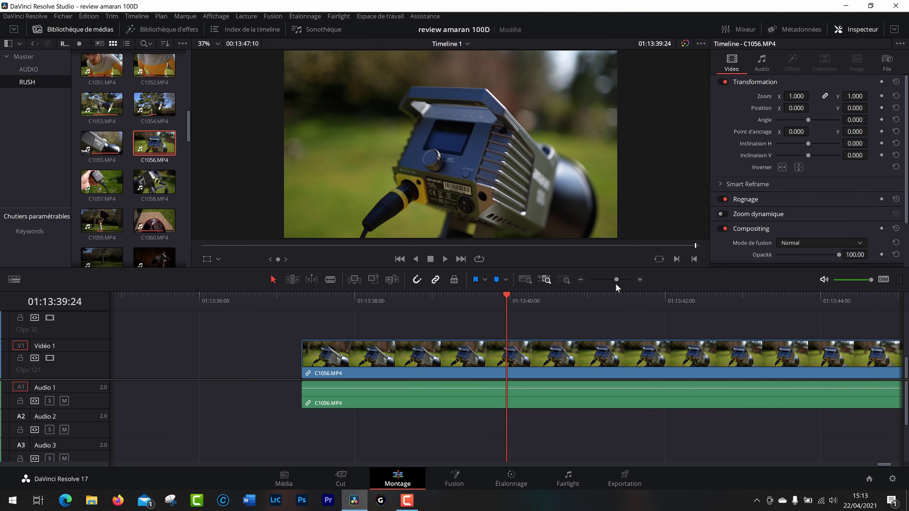
mouse_move(619, 280)
mouse_down()
mouse_move(600, 281)
mouse_move(613, 288)
mouse_up()
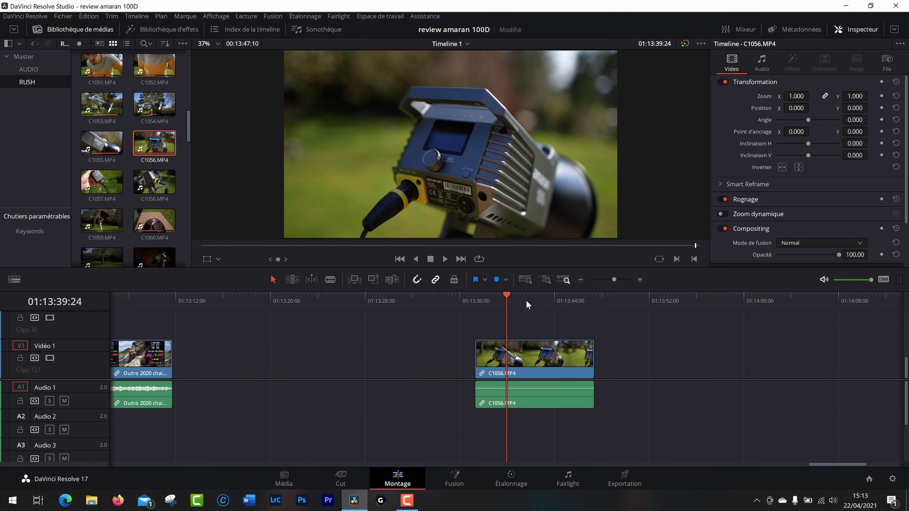
scroll(455, 333, right, 4)
scroll(568, 352, up, 5)
scroll(559, 339, down, 2)
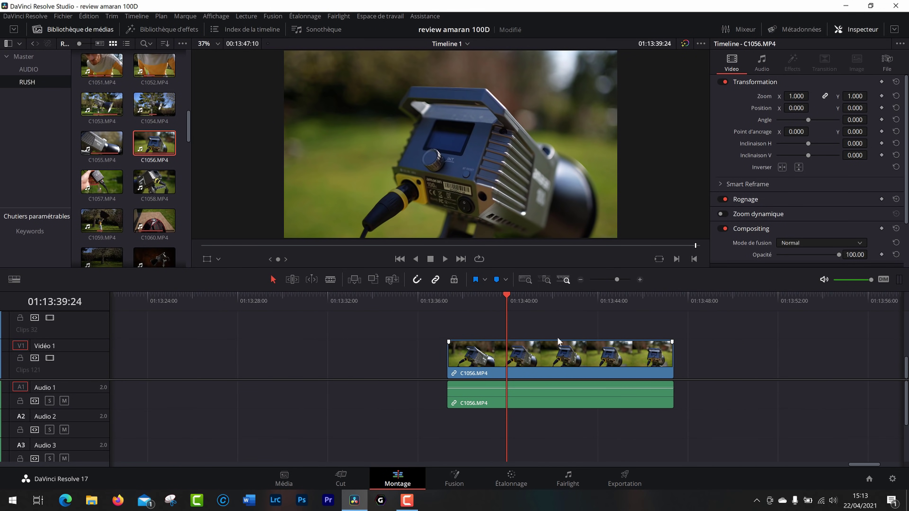
Place the playhead at 01:13:41:15 and split the C1056.MP4 clip there.
scroll(505, 323, right, 2)
drag(464, 301, 485, 301)
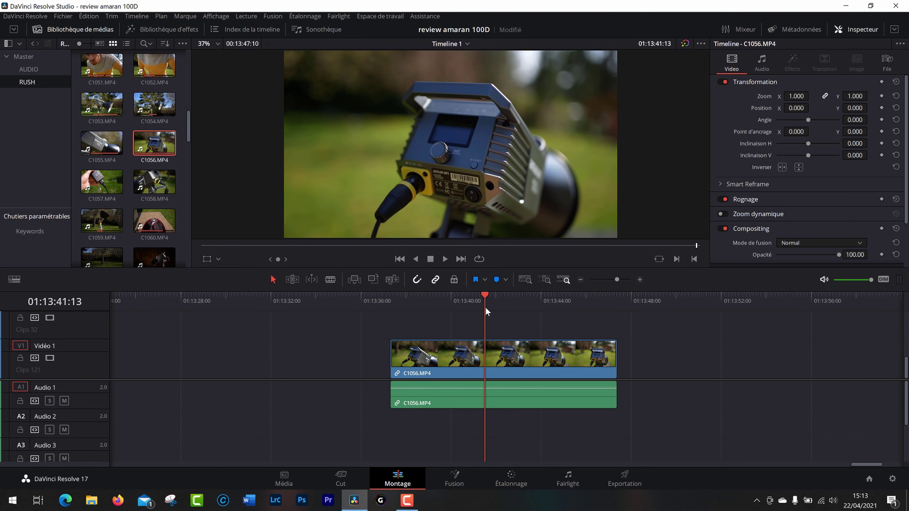
scroll(359, 298, right, 3)
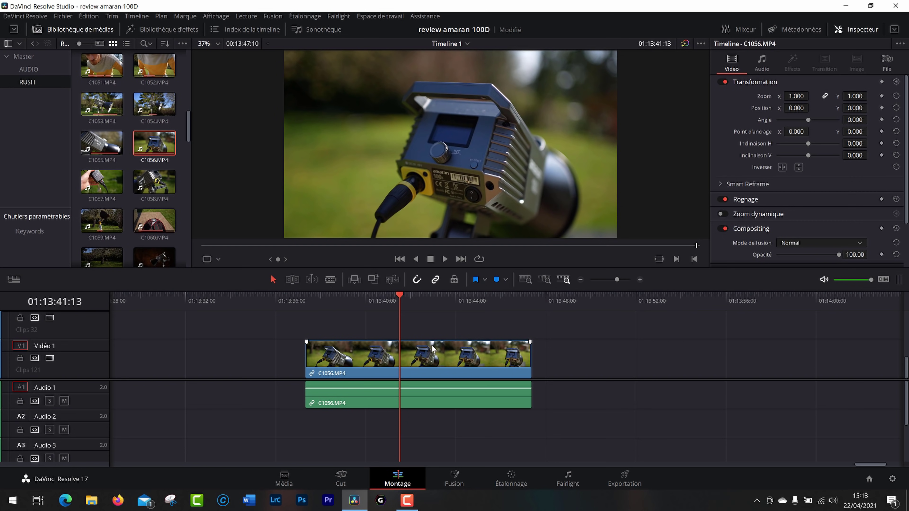
key(b)
drag(410, 302, 401, 295)
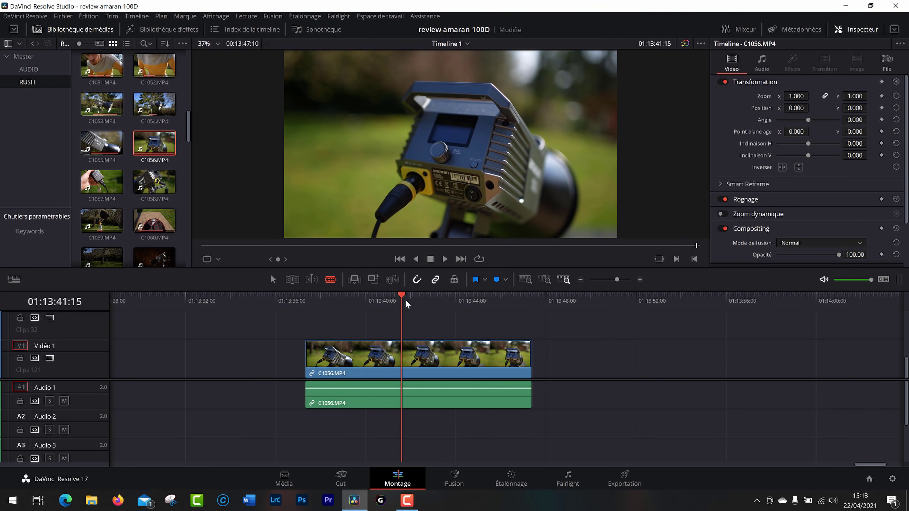
key(ctrl+b)
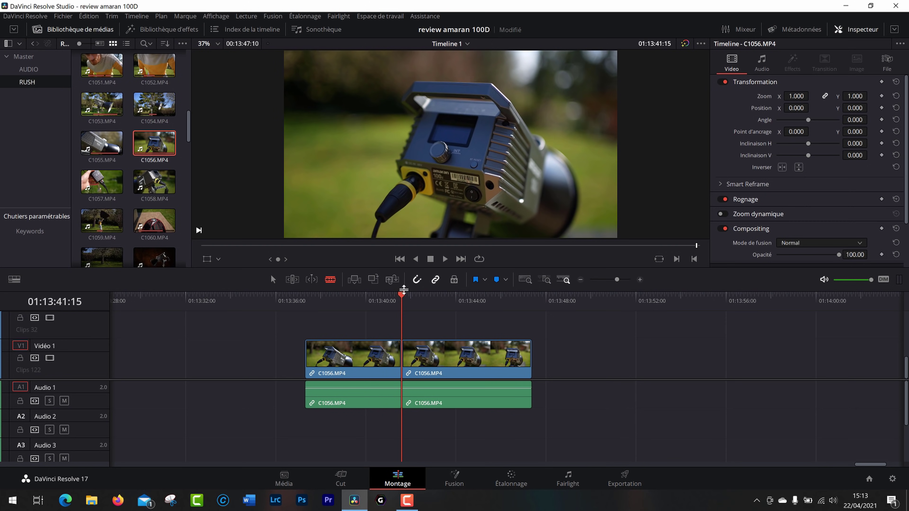
Undo the split of the C1056.MP4 clip and move the playhead to 01:13:40:05.
click(374, 298)
drag(410, 298, 369, 304)
key(ctrl+z)
click(370, 305)
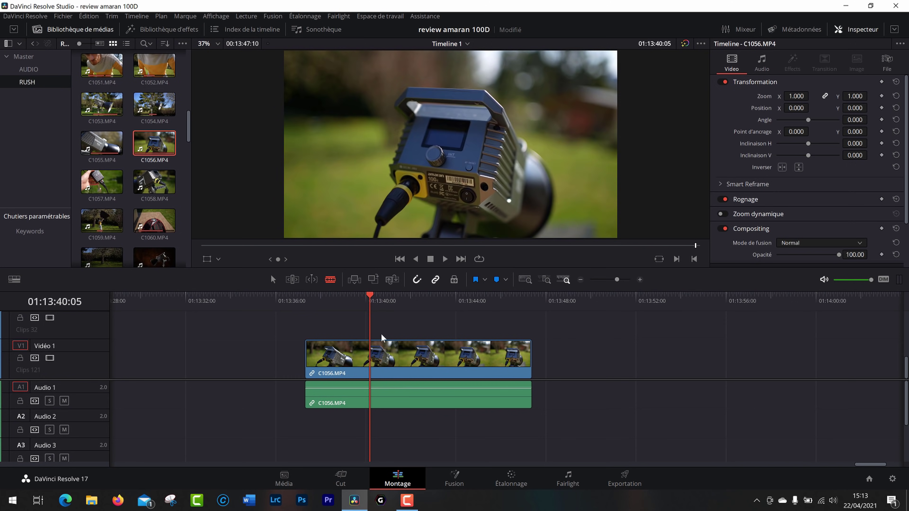
Blade the C1056.MP4 clip into three pieces, cutting at about 01:13:41:14 and 01:13:43:19.
key(a)
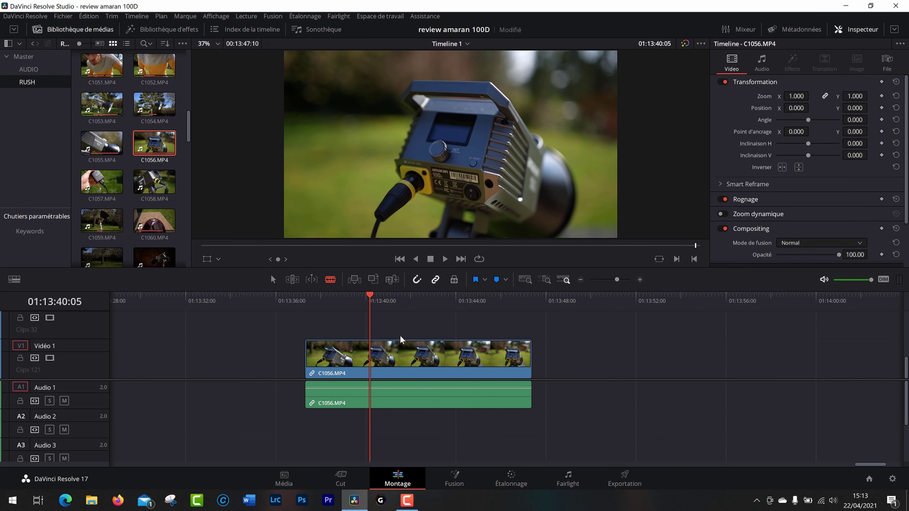
click(402, 358)
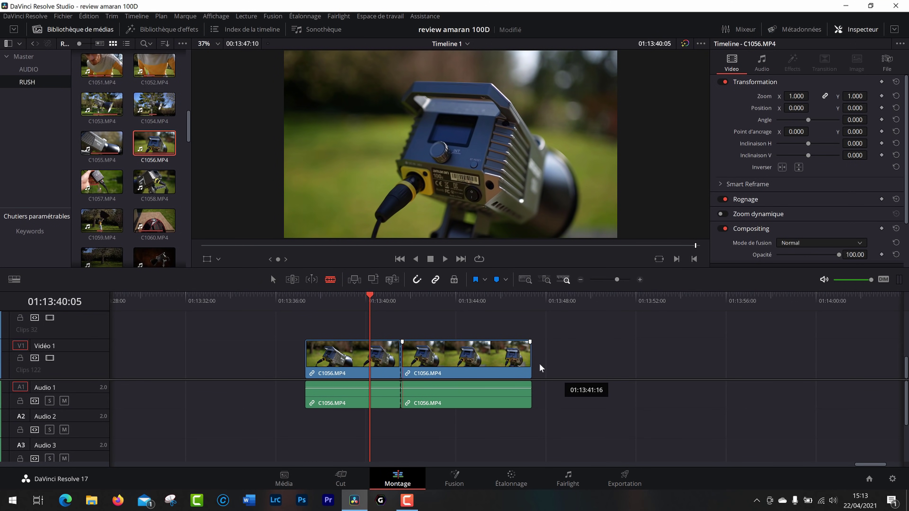
key(a)
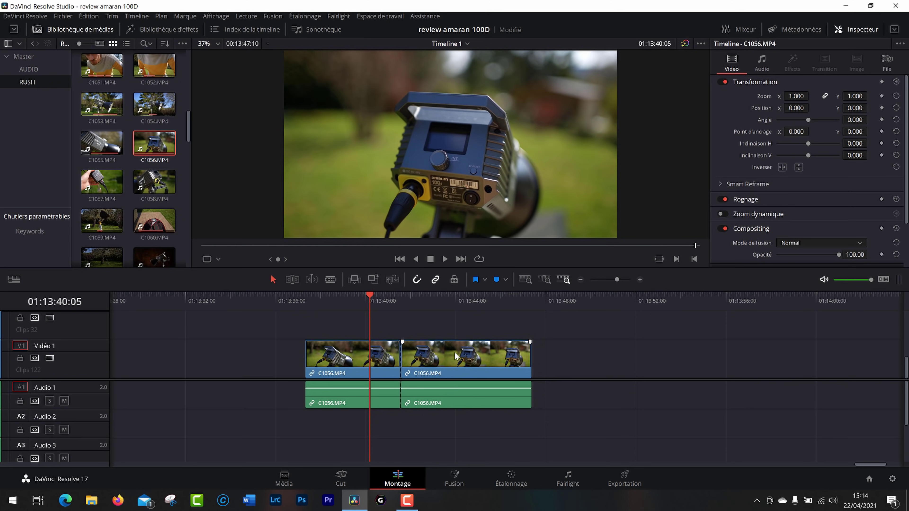
key(b)
click(449, 358)
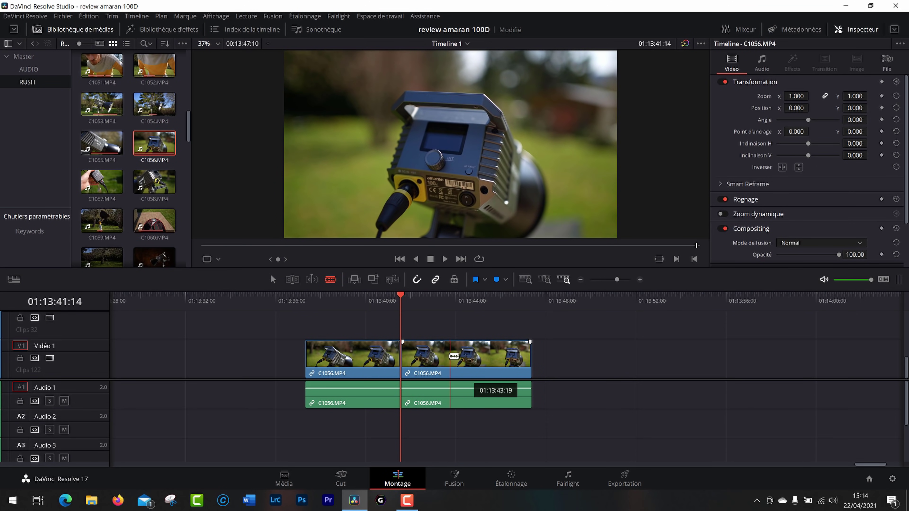
Delete the middle piece of C1056.MP4 and remove the gap between the two remaining pieces.
key(a)
click(440, 365)
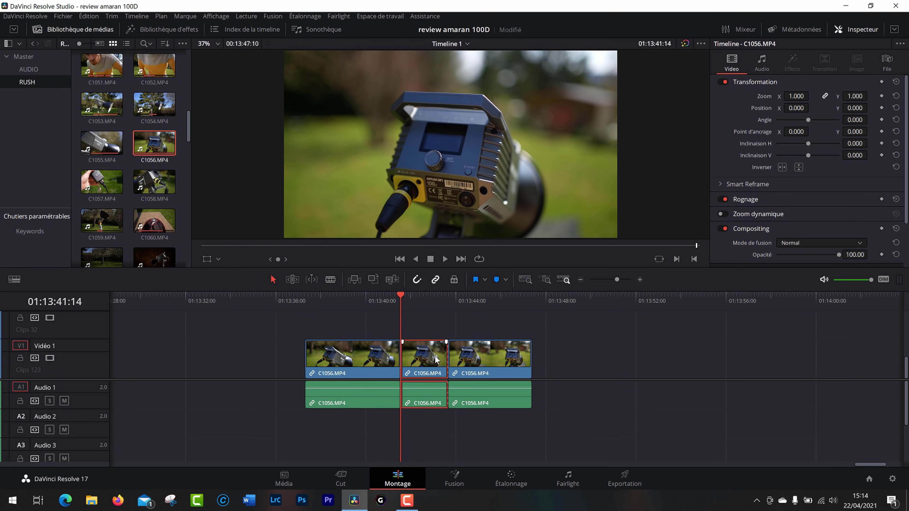
key(BackSpace)
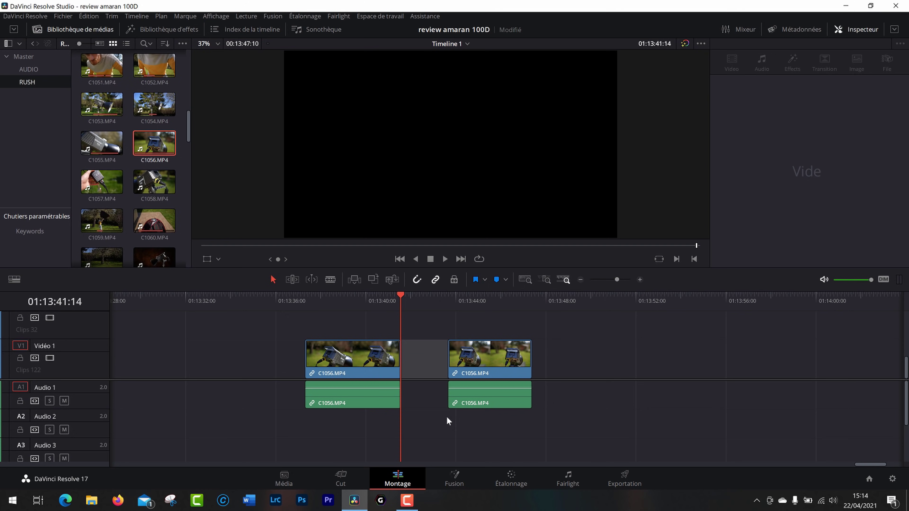
key(BackSpace)
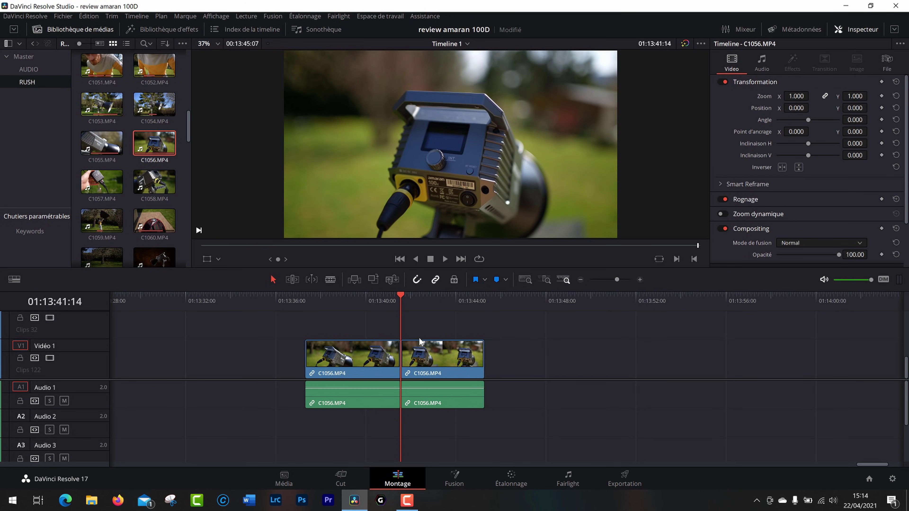
Undo the gap removal and the deletion, and ripple-delete the middle piece of C1056.MP4 instead.
key(ctrl+z)
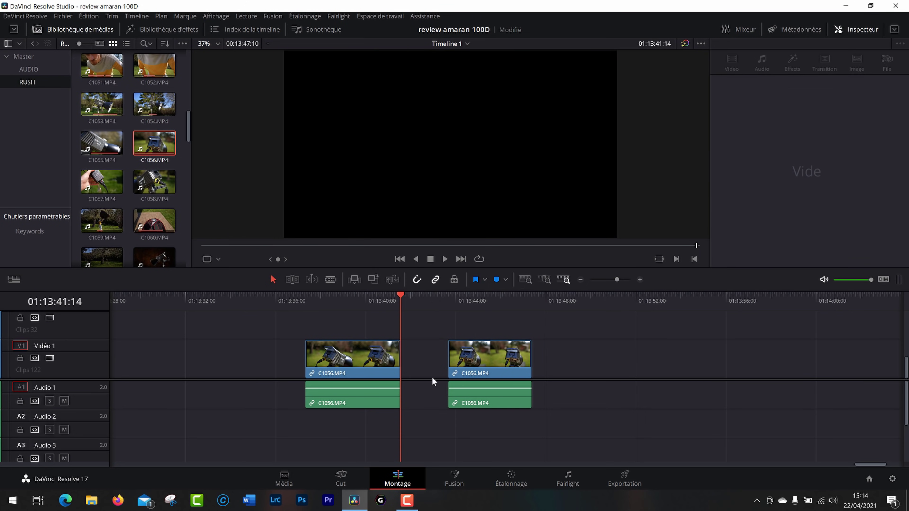
key(ctrl+z)
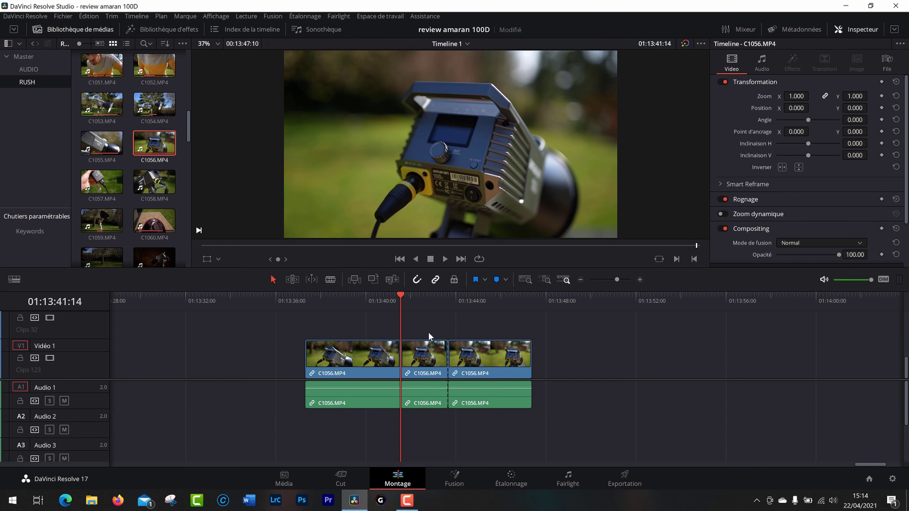
click(427, 363)
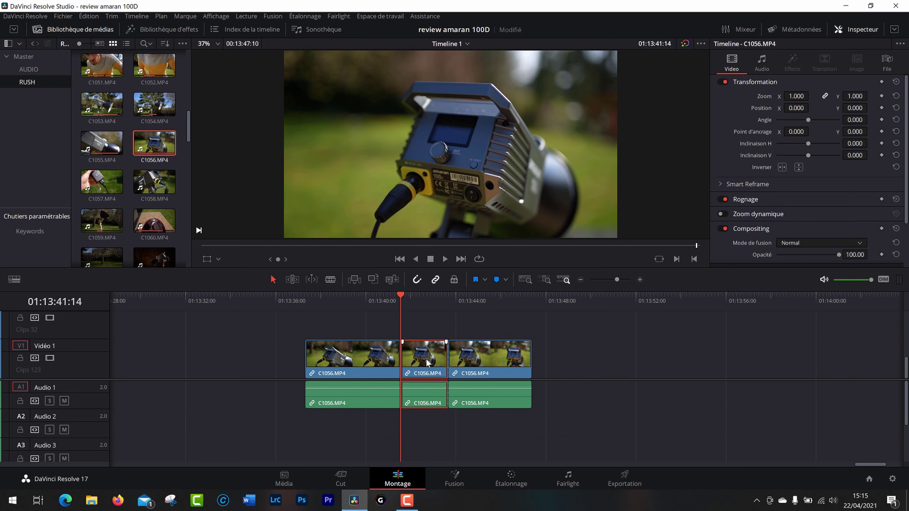
key(Delete)
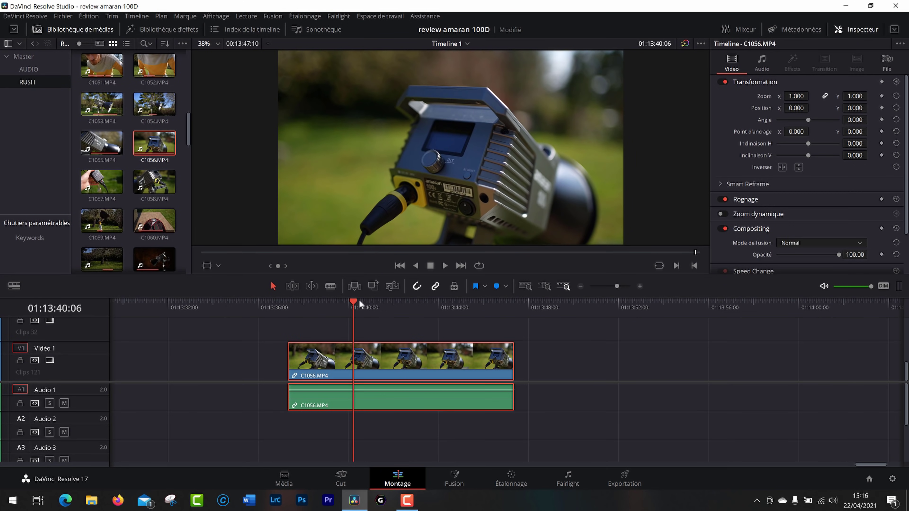
Move the playhead to 01:13:39:23 and append clips C1057.MP4 and C1058.MP4 after C1056.MP4 on Vidéo 1.
drag(359, 300, 345, 293)
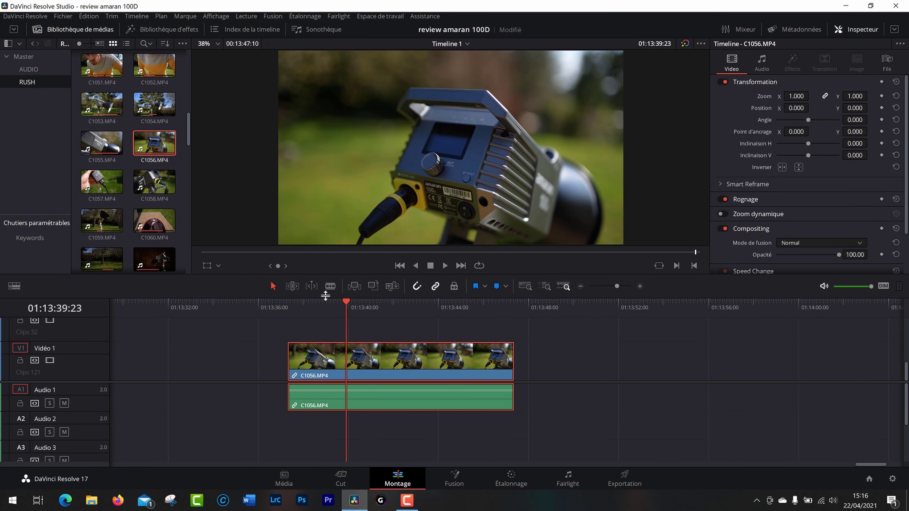
drag(102, 182, 509, 369)
drag(154, 182, 583, 360)
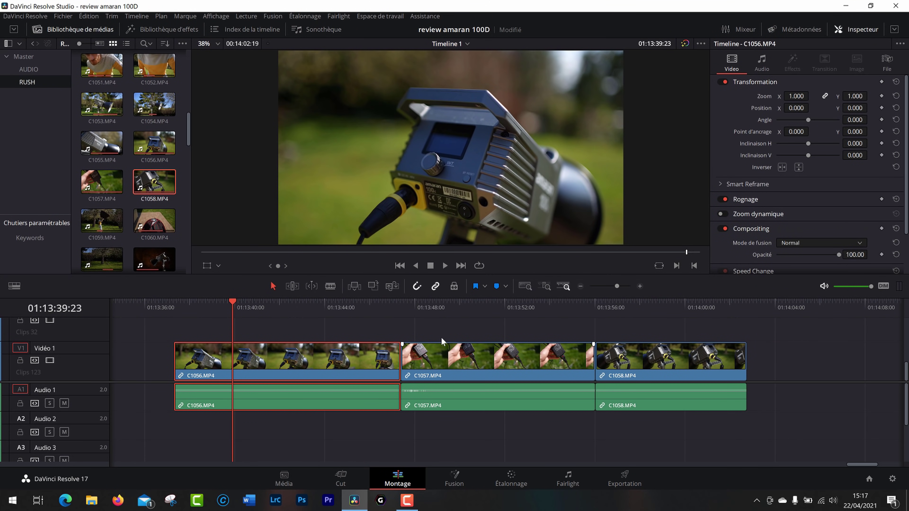
Ripple-trim the end of the C1057.MP4 clip to the playhead at 01:13:51:20.
drag(325, 306, 502, 311)
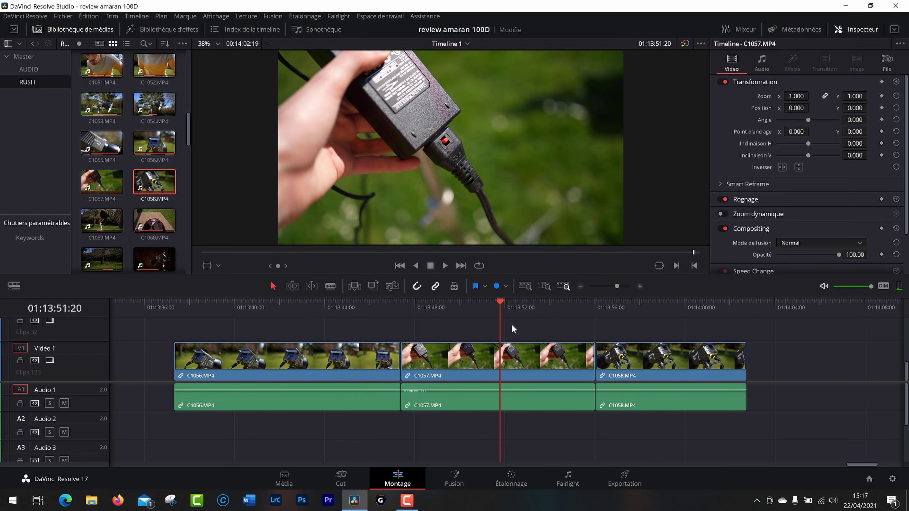
key(ctrl+shift+bracketright)
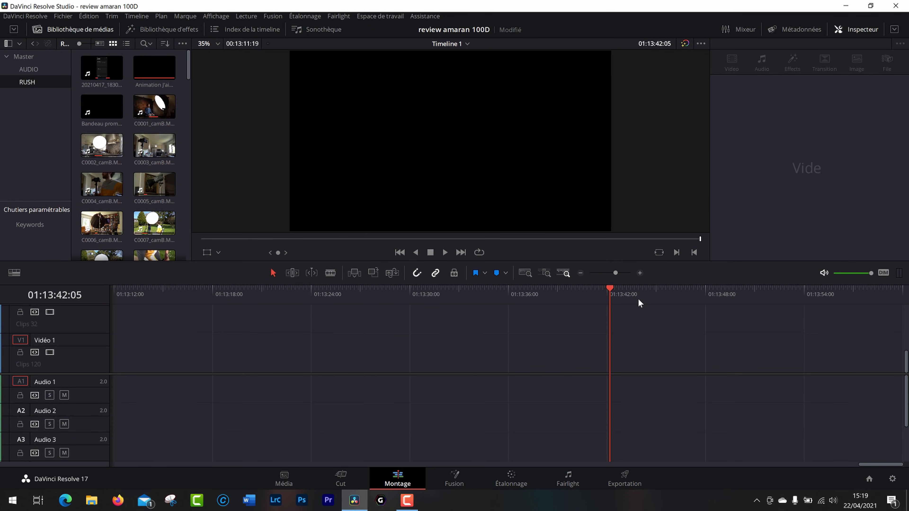
Fit the whole timeline in view and return the playhead to its start at 01:00:00:00.
click(525, 273)
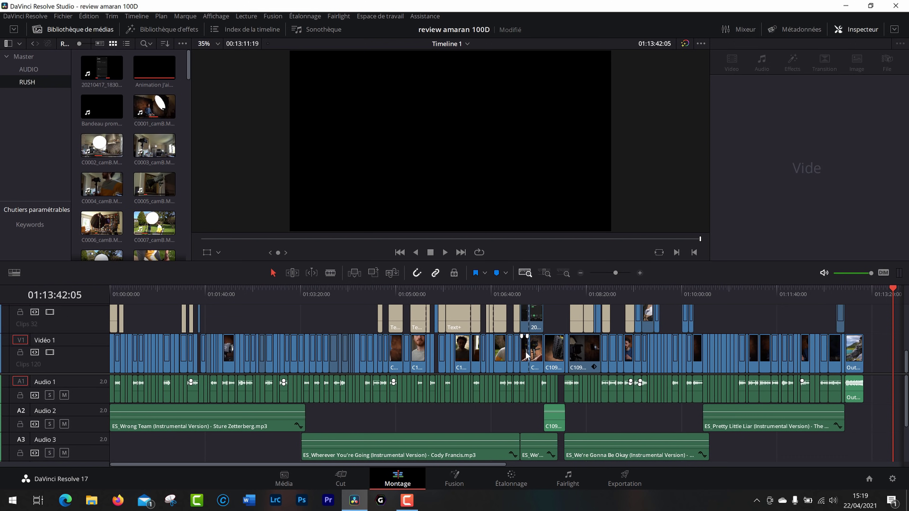
drag(128, 298, 102, 301)
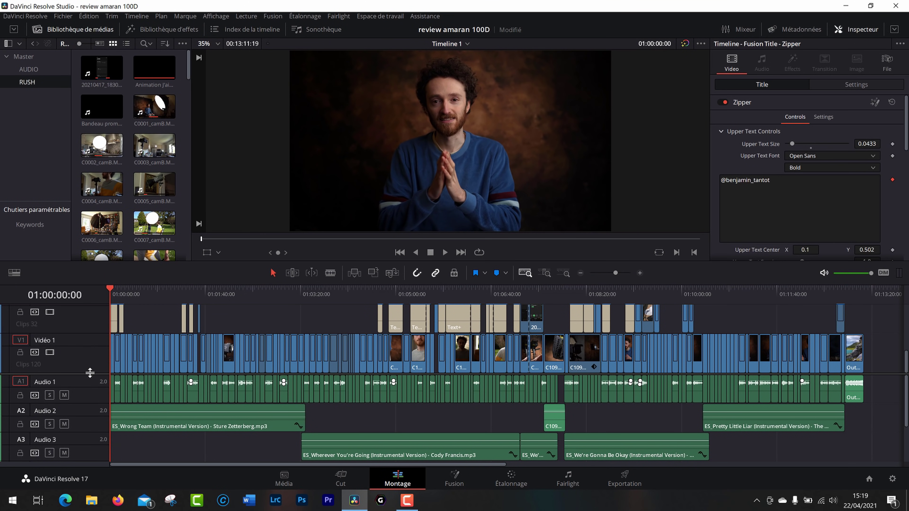
Shrink video tracks V1 and V2 and the audio tracks to minimum height, and enlarge the timeline area.
drag(92, 334, 92, 364)
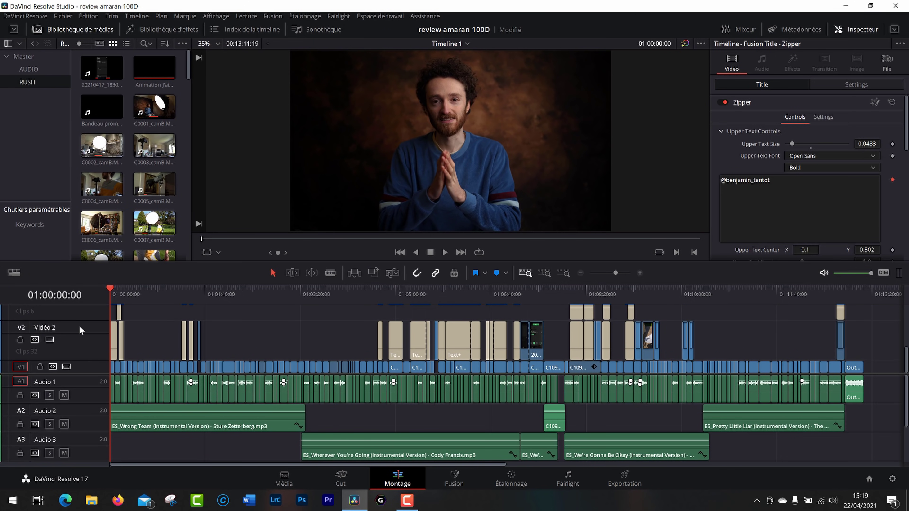
scroll(83, 324, up, 1)
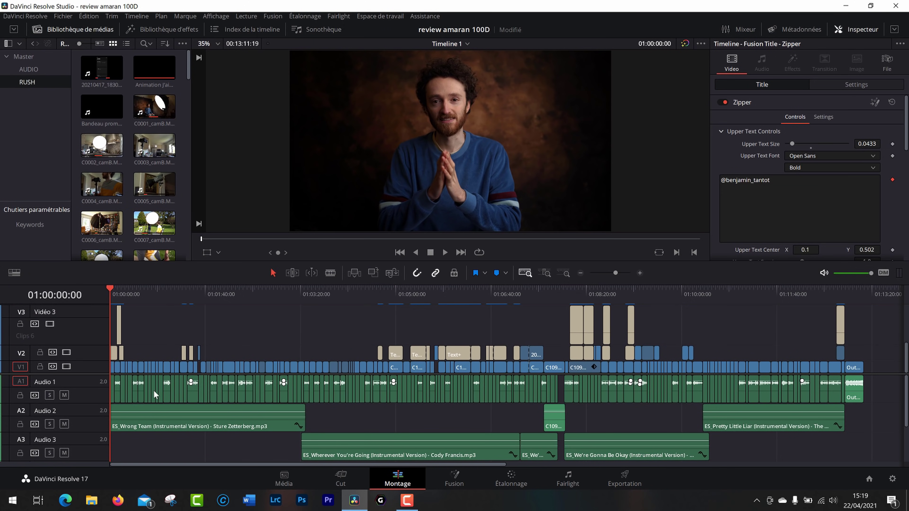
scroll(153, 389, up, 5)
scroll(161, 371, up, 5)
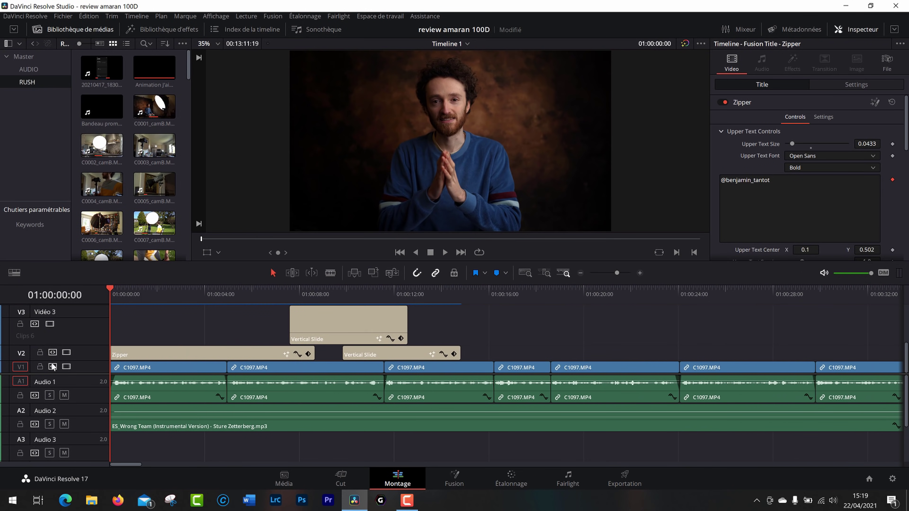
mouse_move(102, 403)
mouse_down()
mouse_move(102, 390)
mouse_move(101, 411)
mouse_move(99, 403)
mouse_up()
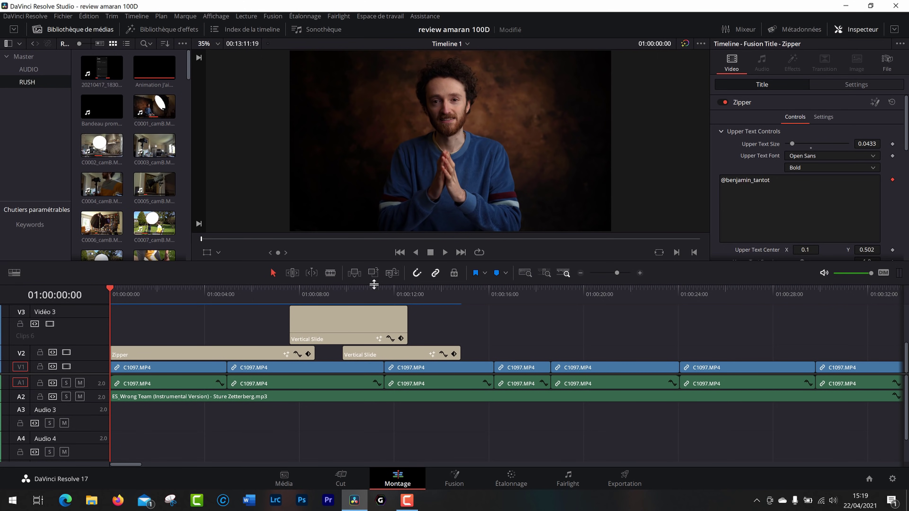
drag(374, 262, 391, 359)
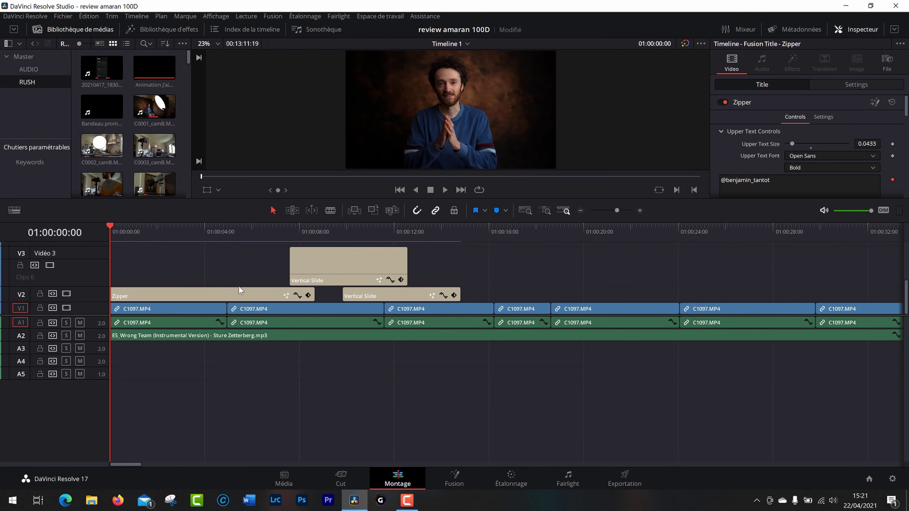
Adjust the track heights in the timeline view options, setting video to about half and audio to about a quarter of the range.
click(14, 210)
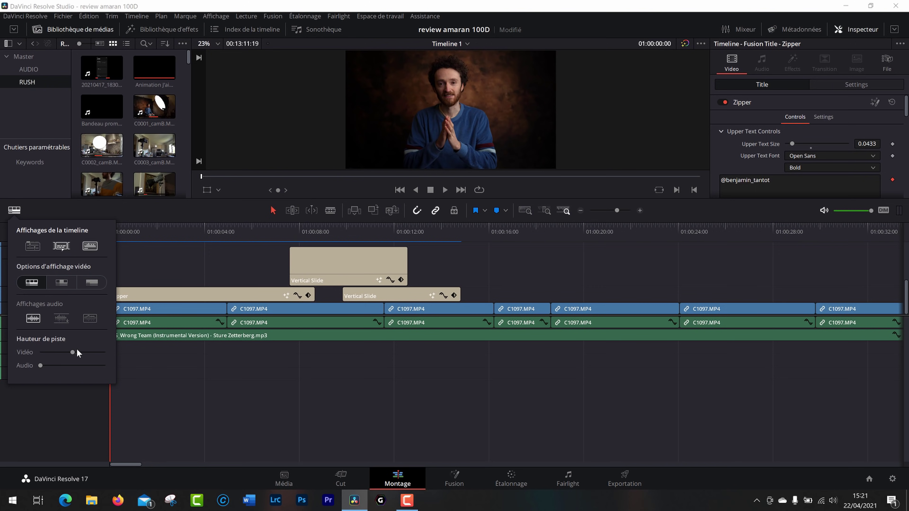
mouse_move(77, 349)
mouse_down()
mouse_move(65, 351)
mouse_move(69, 343)
mouse_up()
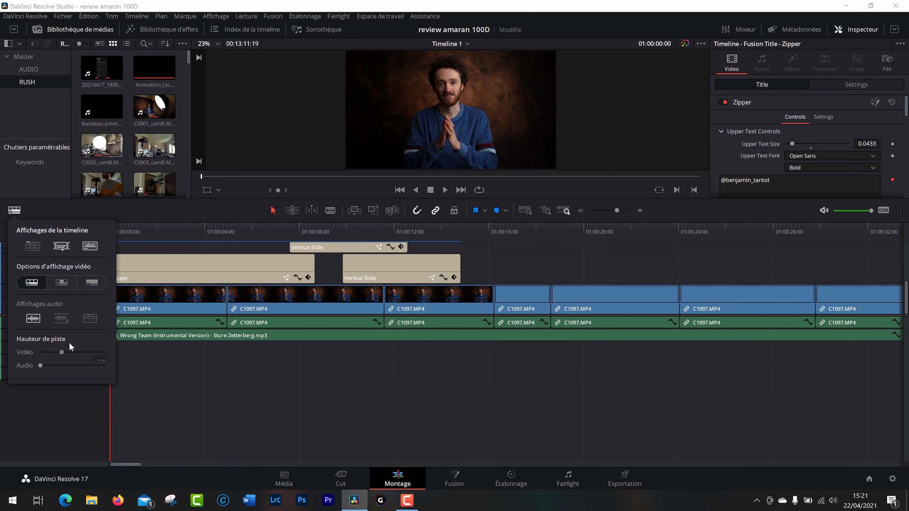
click(14, 210)
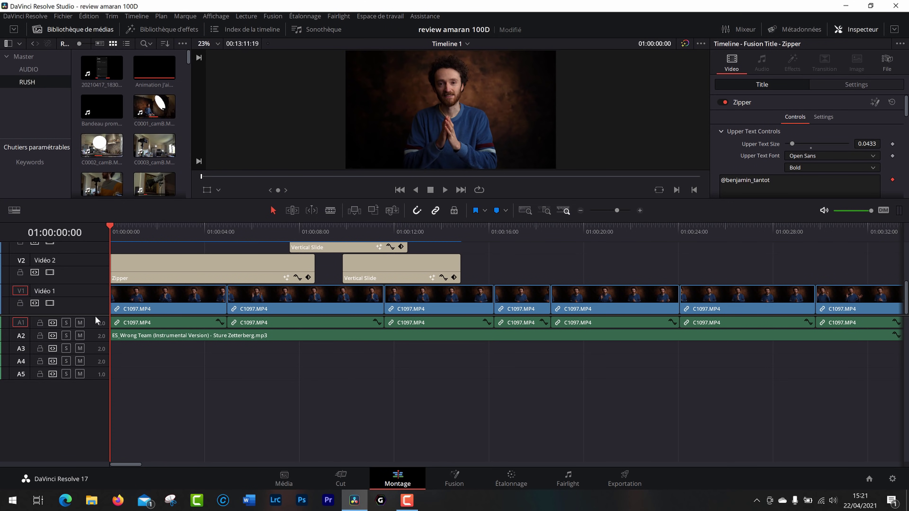
scroll(96, 323, up, 3)
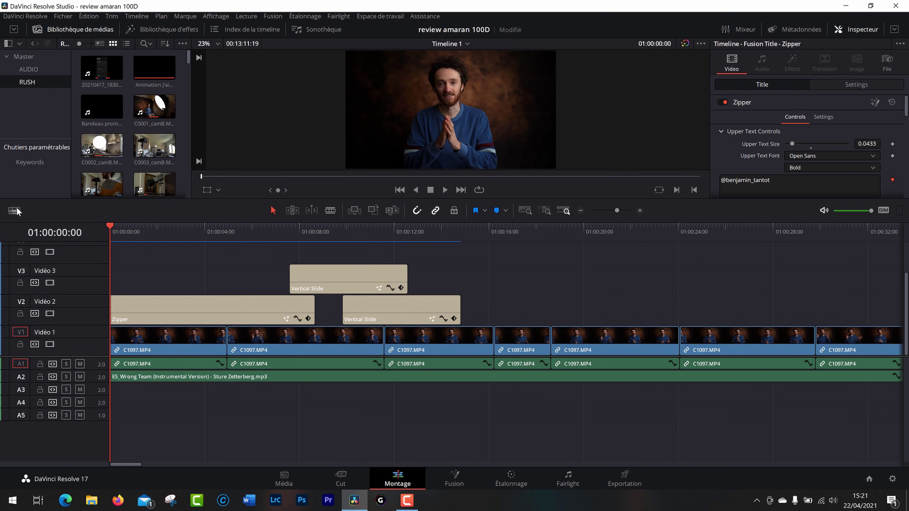
click(16, 210)
drag(63, 352, 73, 352)
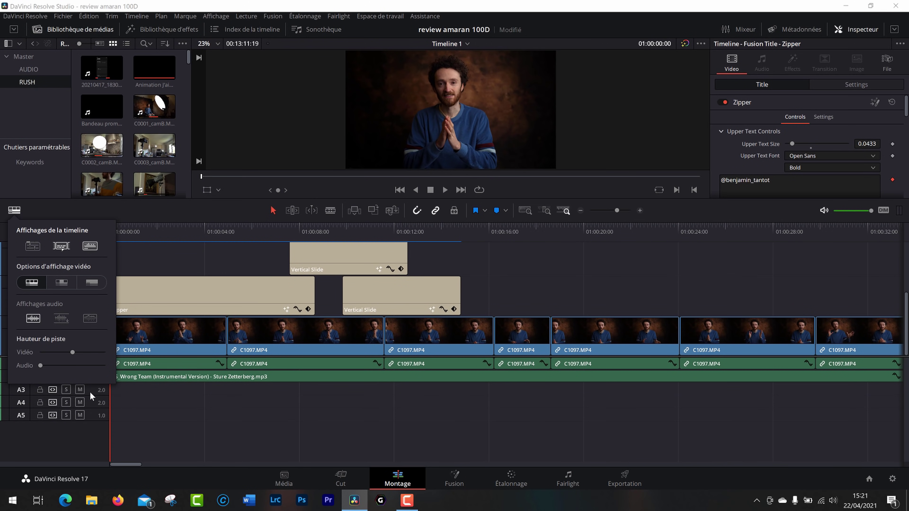
drag(46, 369, 55, 371)
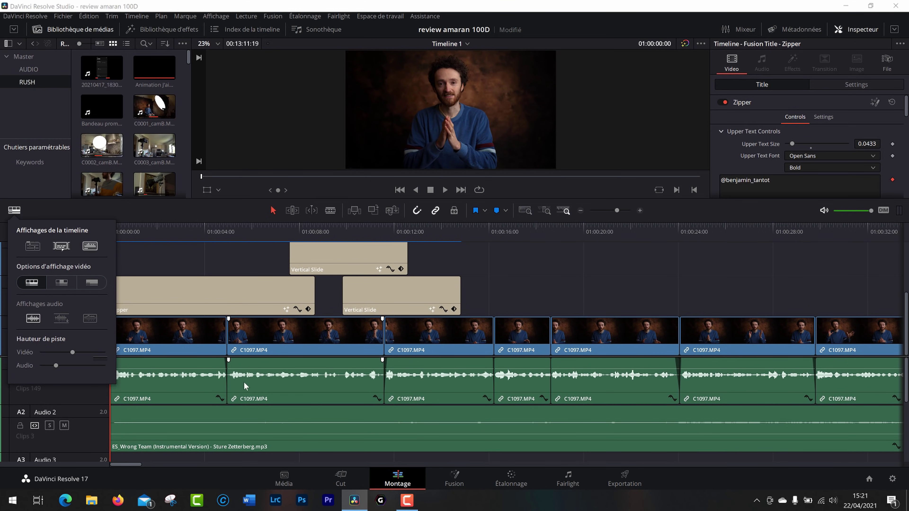
Try the rectified audio waveforms, restore the centred ones, and enable full waveforms with waveform borders.
click(87, 319)
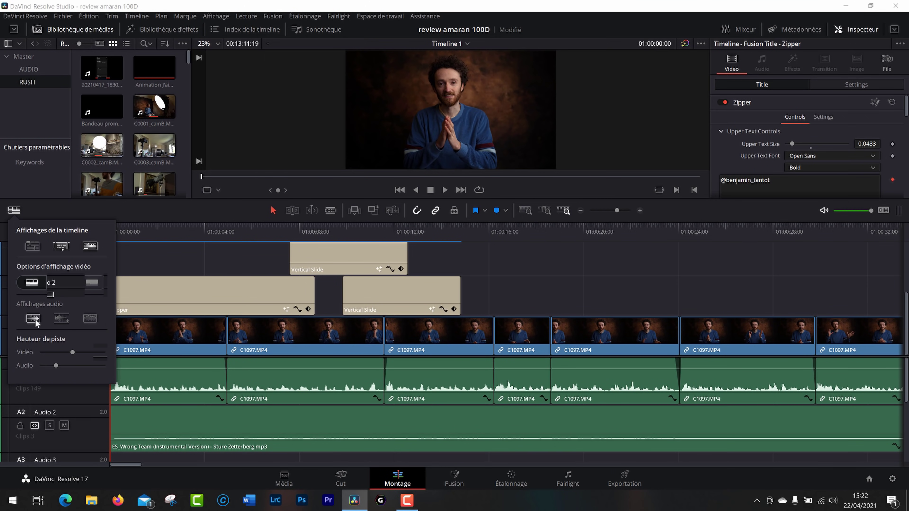
click(33, 319)
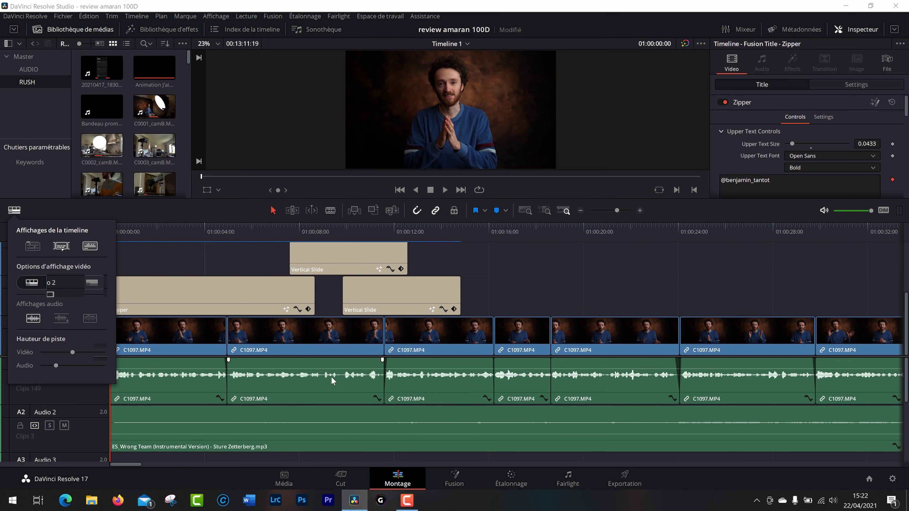
click(62, 318)
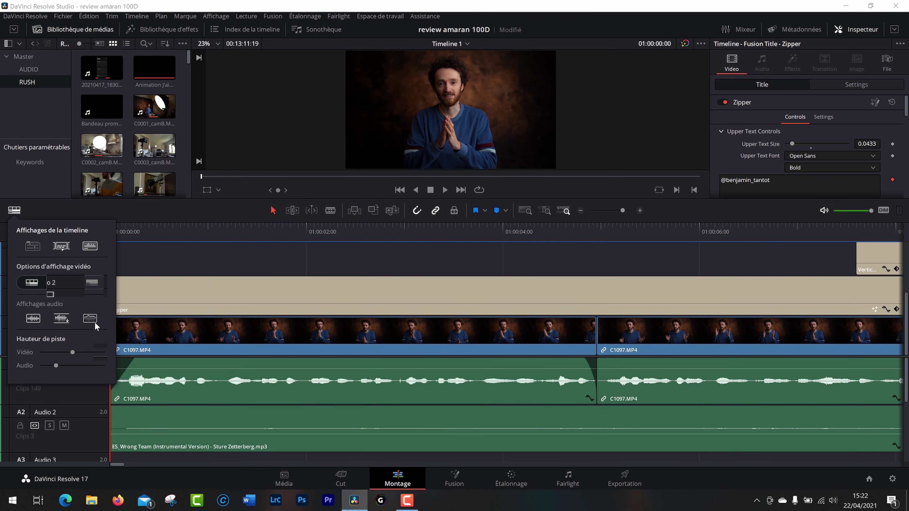
click(94, 322)
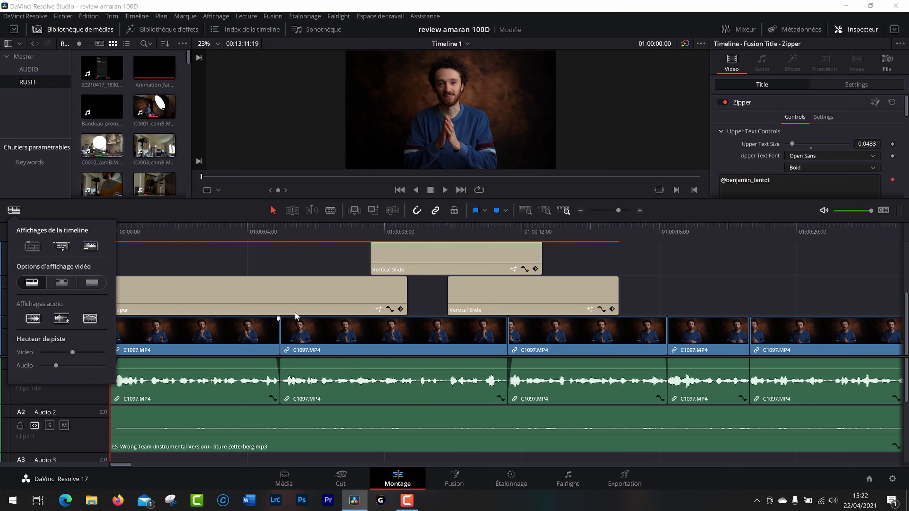
Compare the thumbnail and simple video views, keep thumbnails, and toggle the audio waveforms off and back on.
click(61, 282)
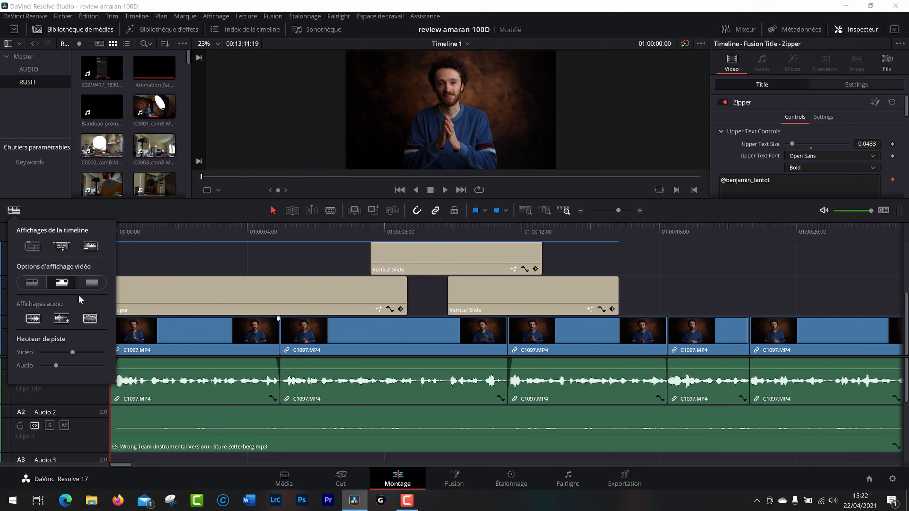
click(92, 283)
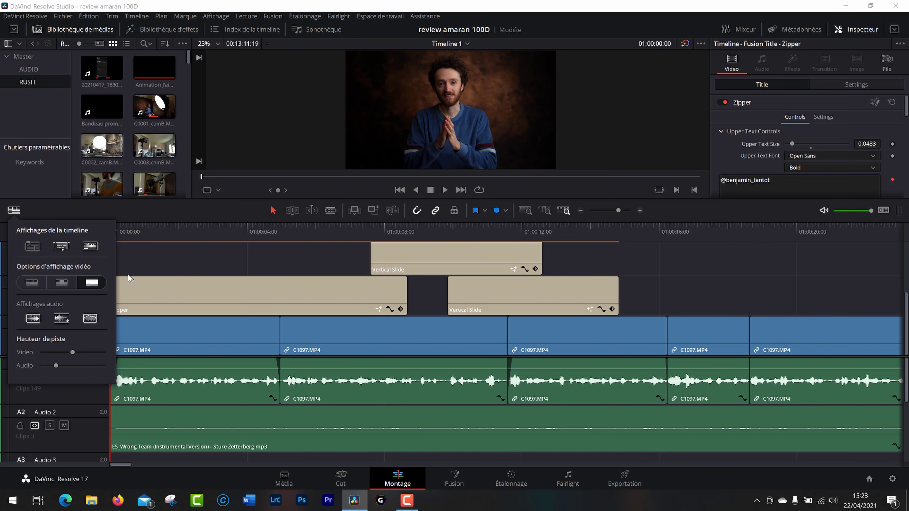
click(61, 283)
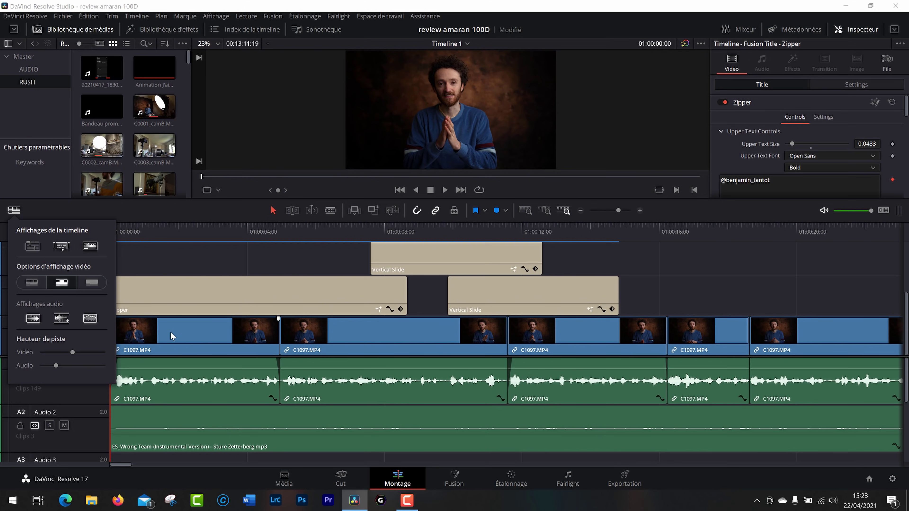
click(90, 246)
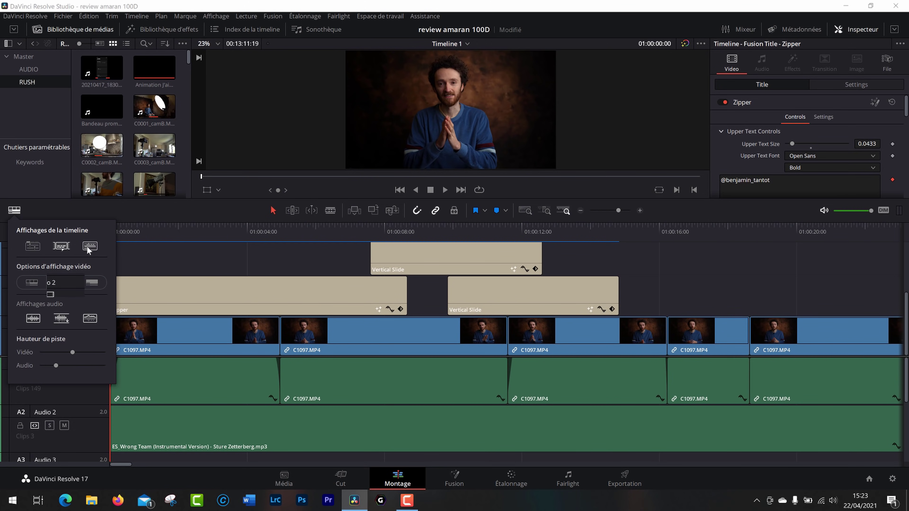
click(90, 246)
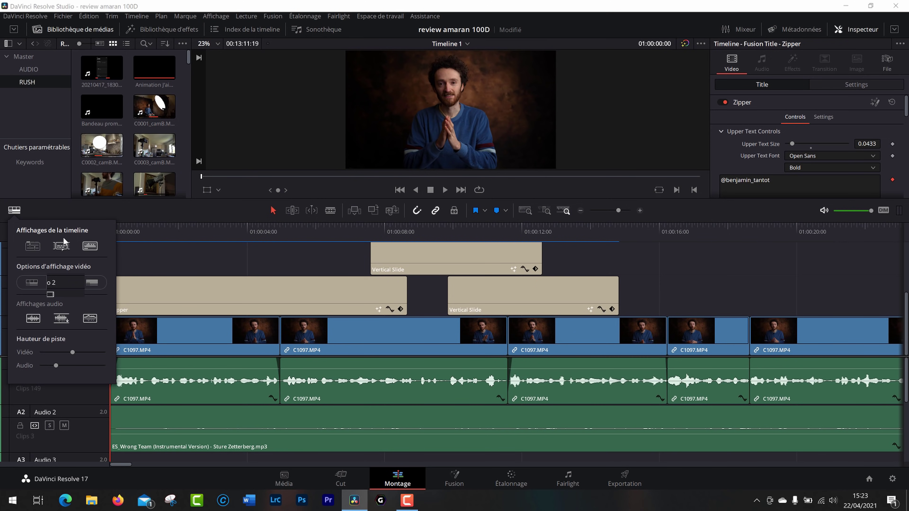
Turn on stacked timelines, open and close an empty second timeline tab, and turn stacked timelines off again.
click(33, 247)
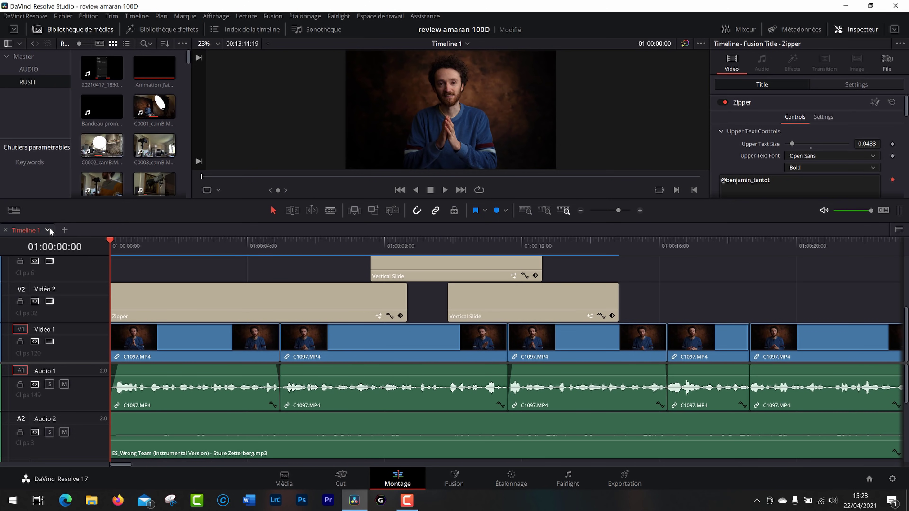
click(65, 230)
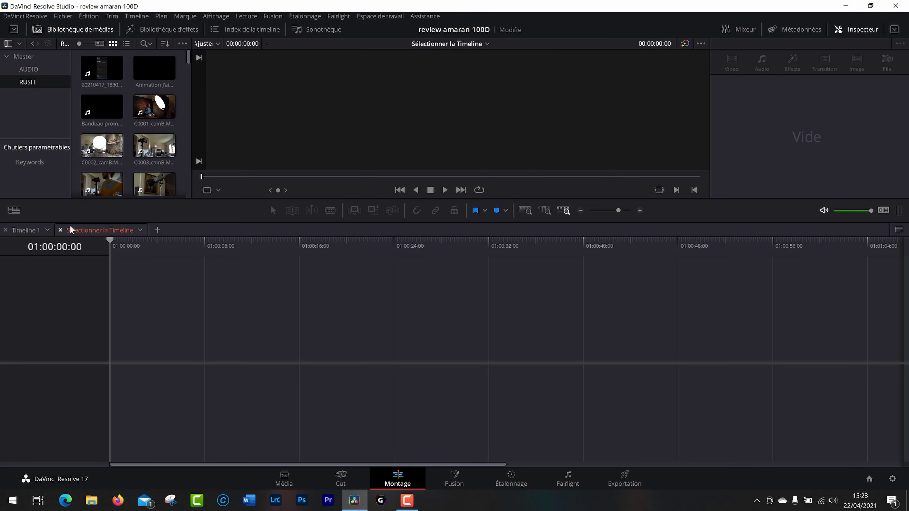
click(61, 229)
click(15, 209)
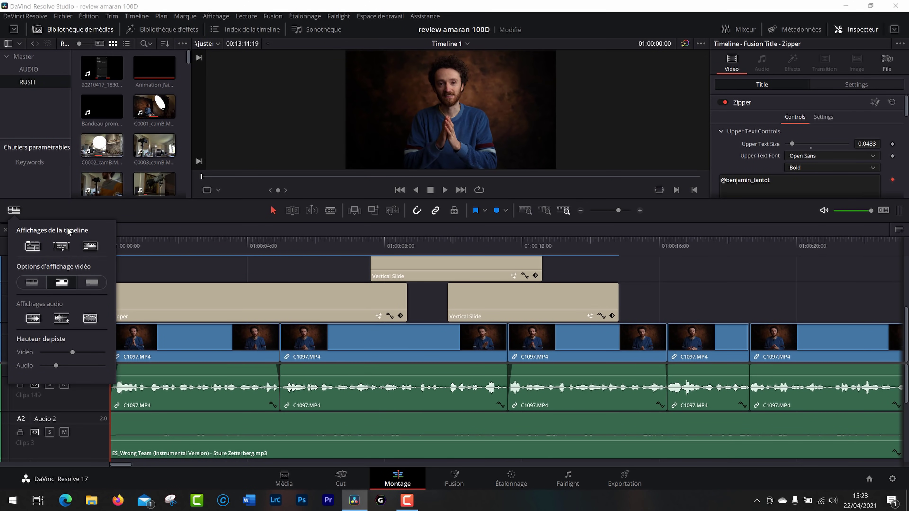
click(35, 246)
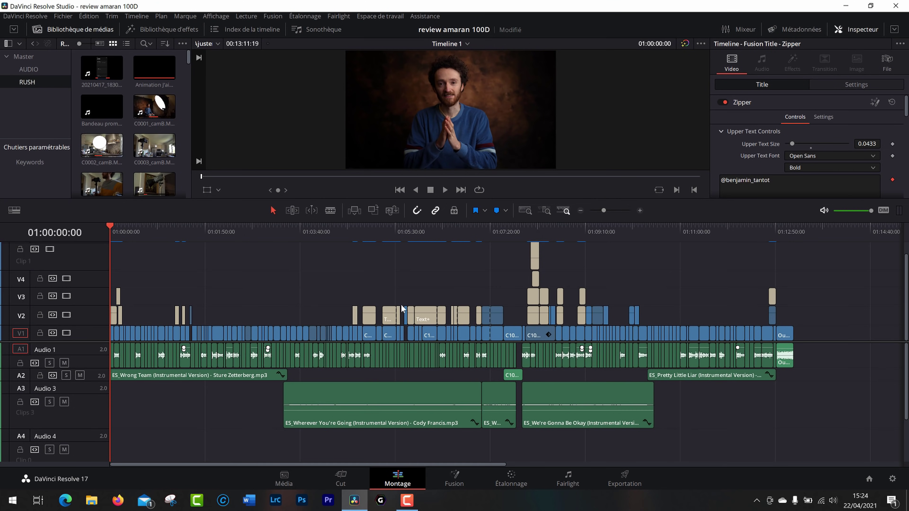
Enlarge the viewer area above the timeline and hide the Inspector.
scroll(462, 340, right, 3)
scroll(495, 344, right, 5)
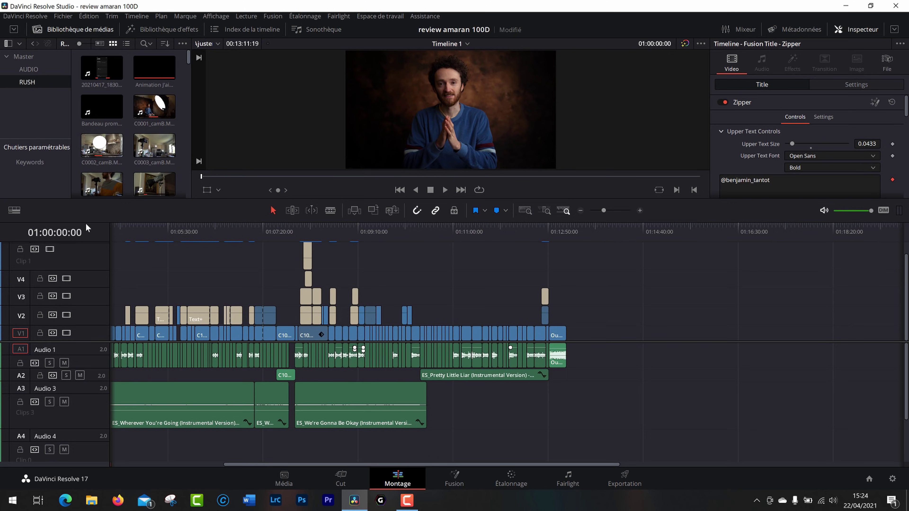
drag(86, 199, 86, 252)
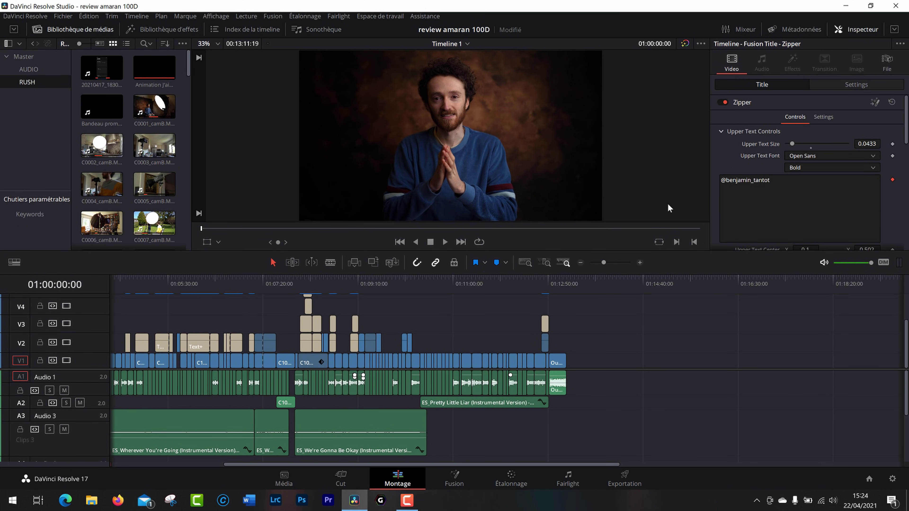
click(894, 30)
click(862, 30)
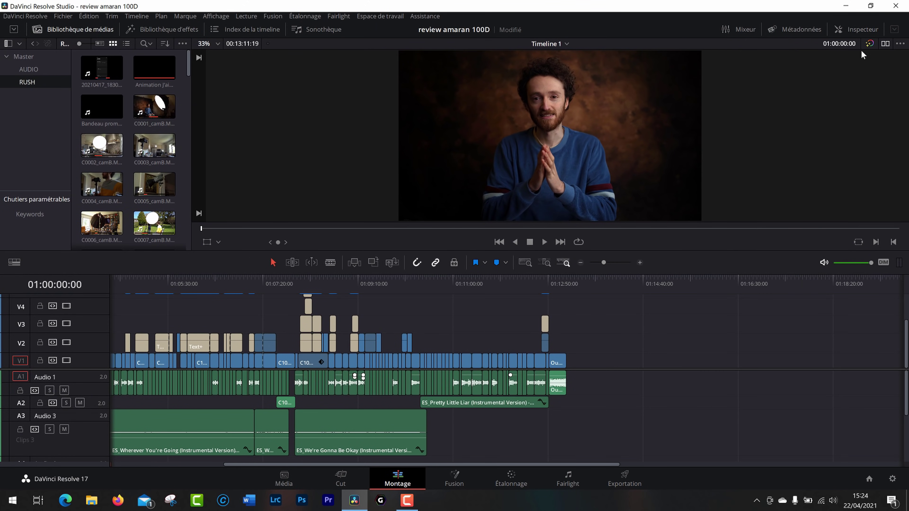
Preview source clips C0003_camB.MP4 and C0005_camB.MP4 beside the timeline in dual-viewer mode, and return to the single viewer.
click(886, 44)
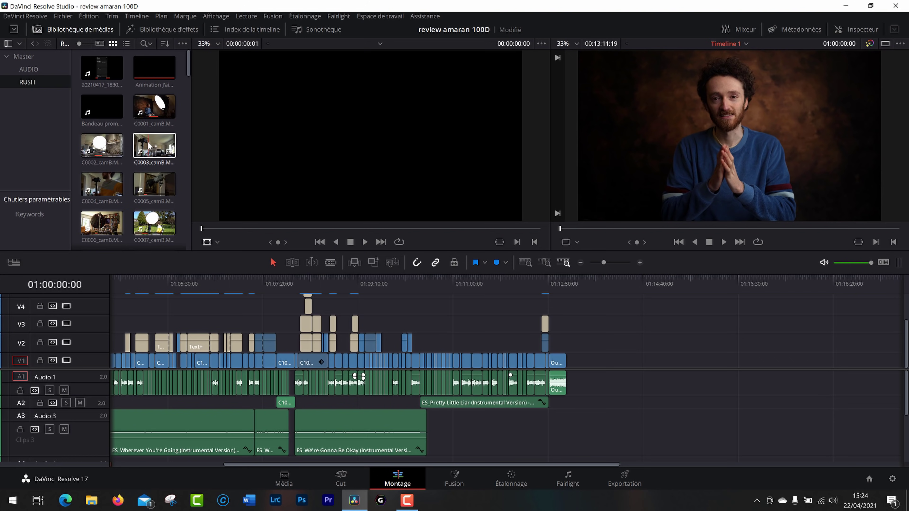
double_click(153, 150)
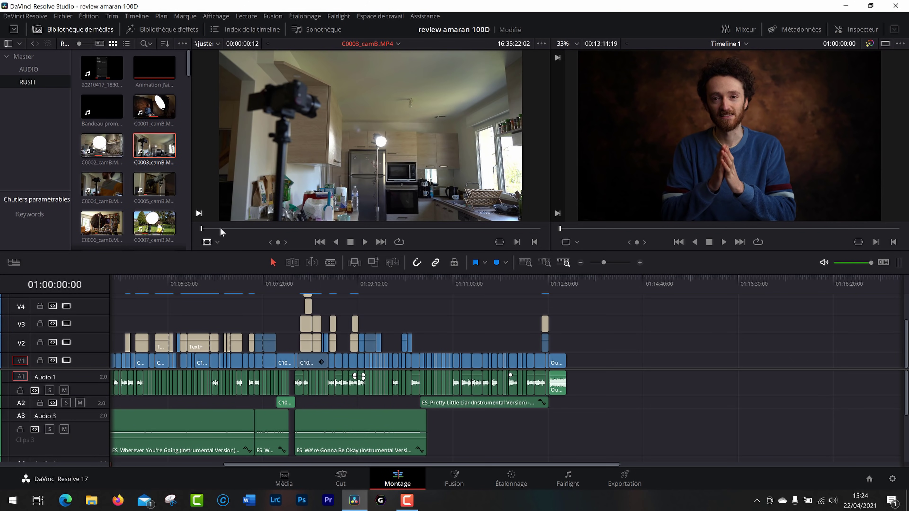
click(255, 230)
click(355, 228)
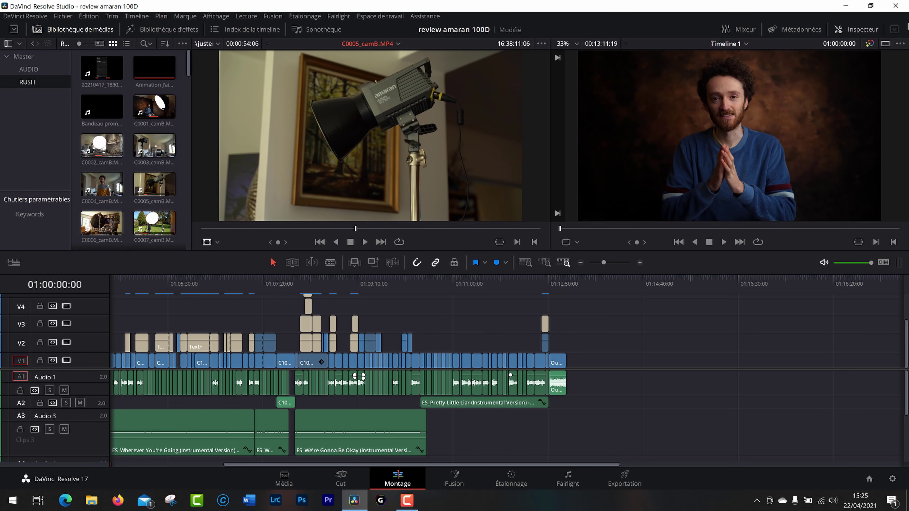
click(886, 44)
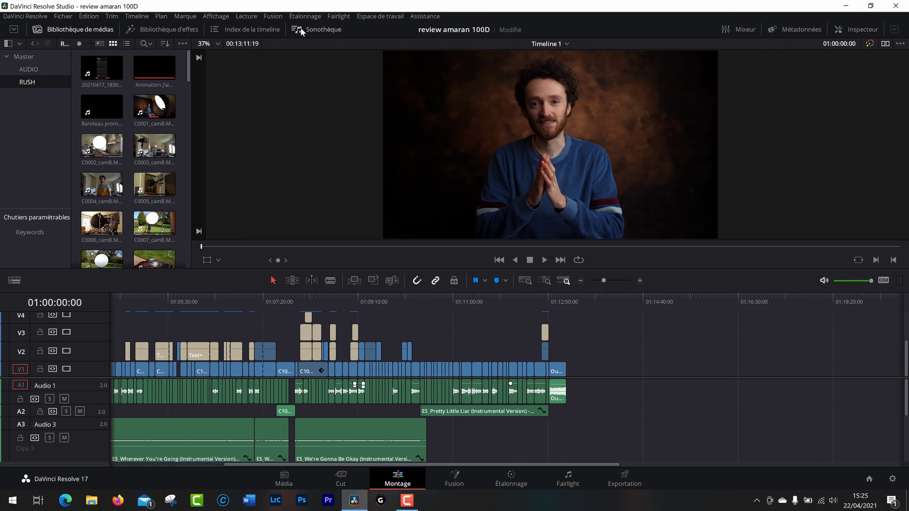
Show the effects library, the timeline index and the sound library in turn.
click(158, 30)
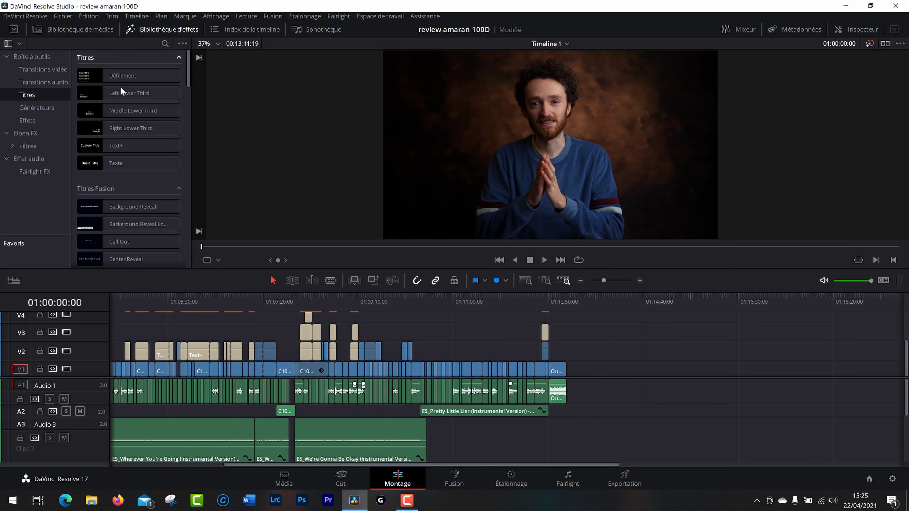
click(250, 28)
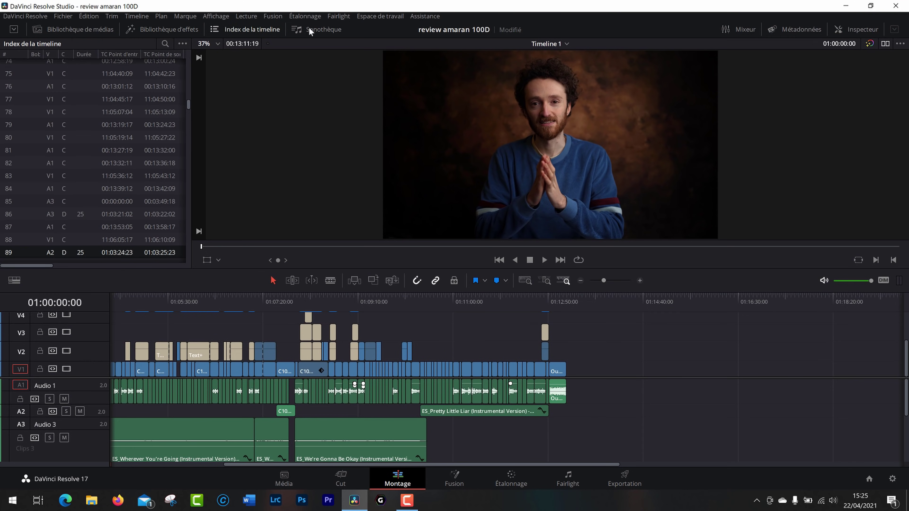
click(326, 28)
Return to the media pool at full height and look through the clips in the RUSH bin.
click(99, 30)
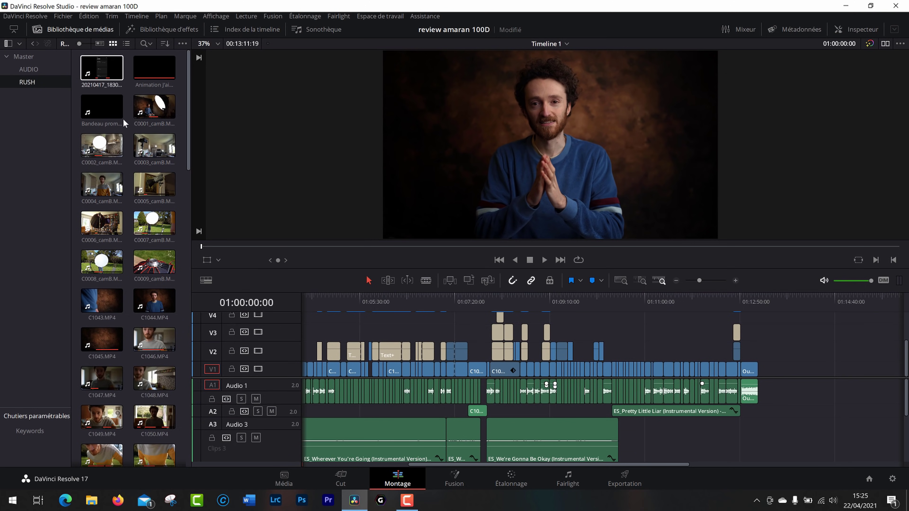
scroll(168, 260, down, 5)
scroll(189, 96, up, 5)
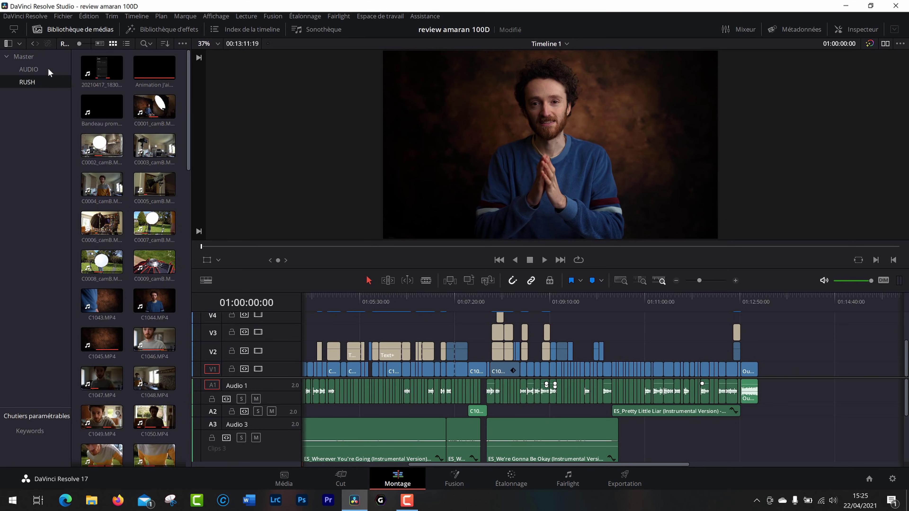
Toggle the media pool between reduced and full height, leaving it at reduced height above the timeline.
click(14, 31)
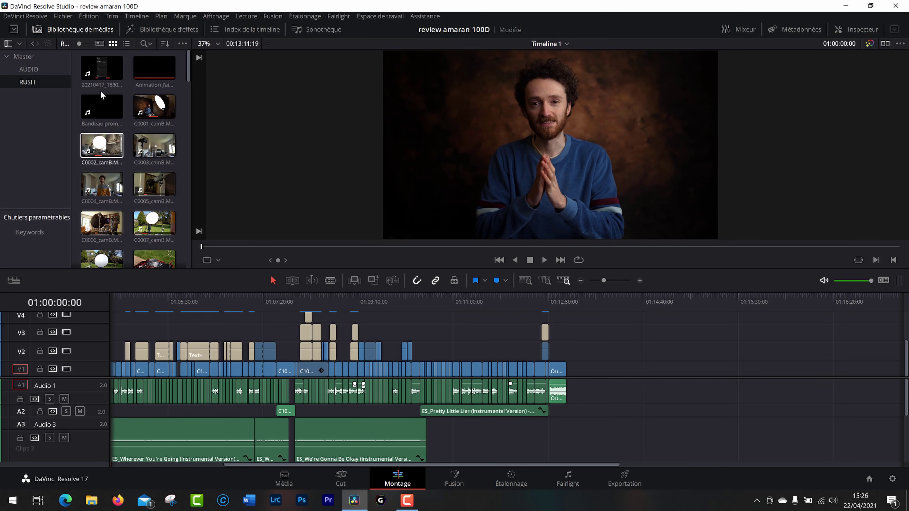
click(13, 29)
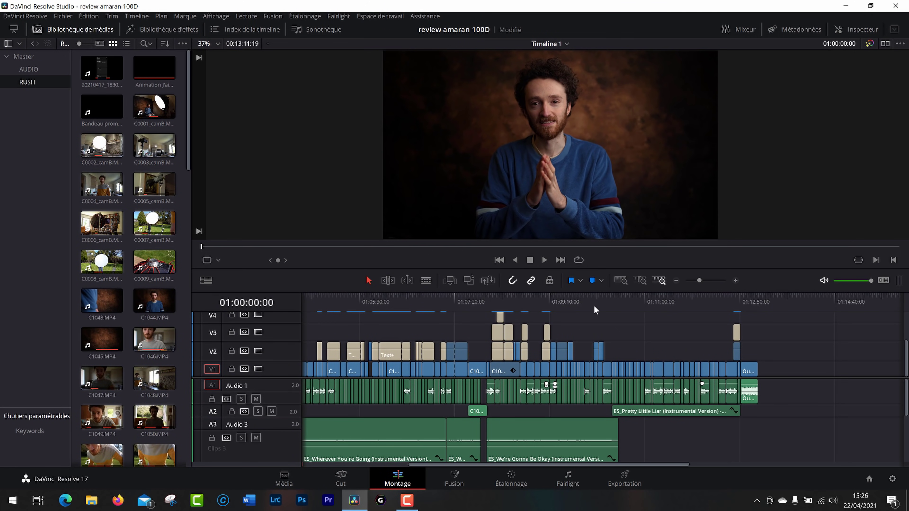
click(13, 31)
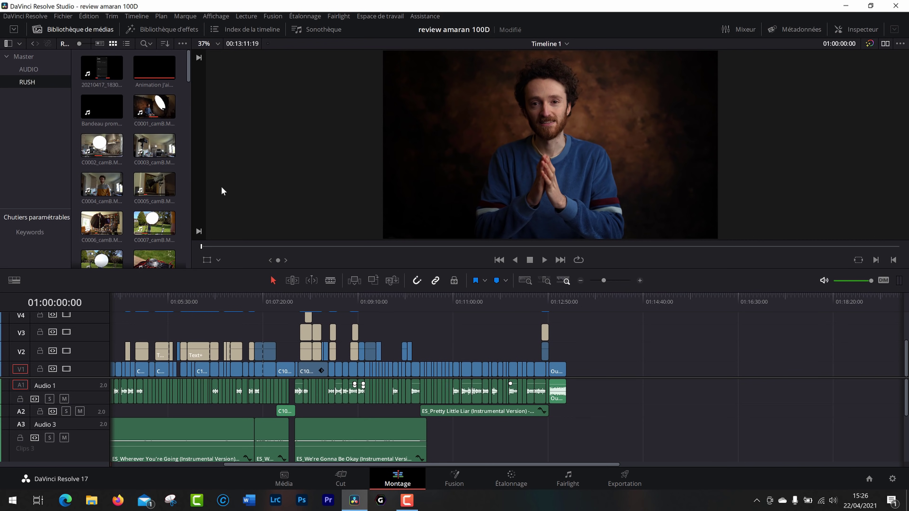
Look through the AUDIO bin, return to RUSH, shrink its thumbnails slightly, and compare list view with thumbnail view.
click(37, 68)
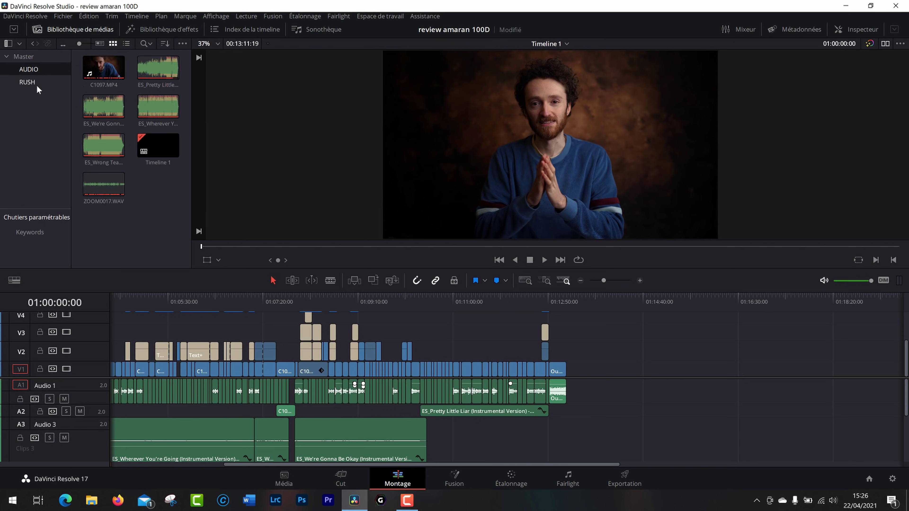
click(37, 86)
drag(83, 45, 76, 44)
click(125, 44)
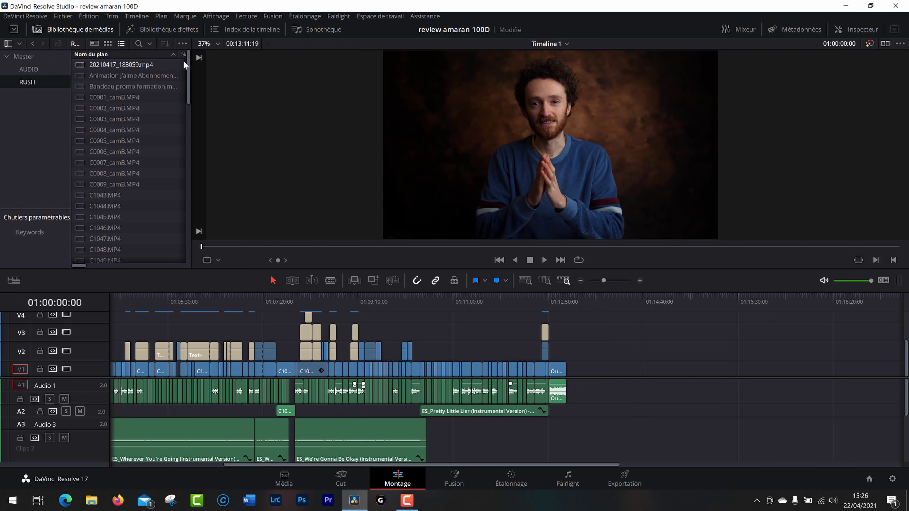
click(107, 43)
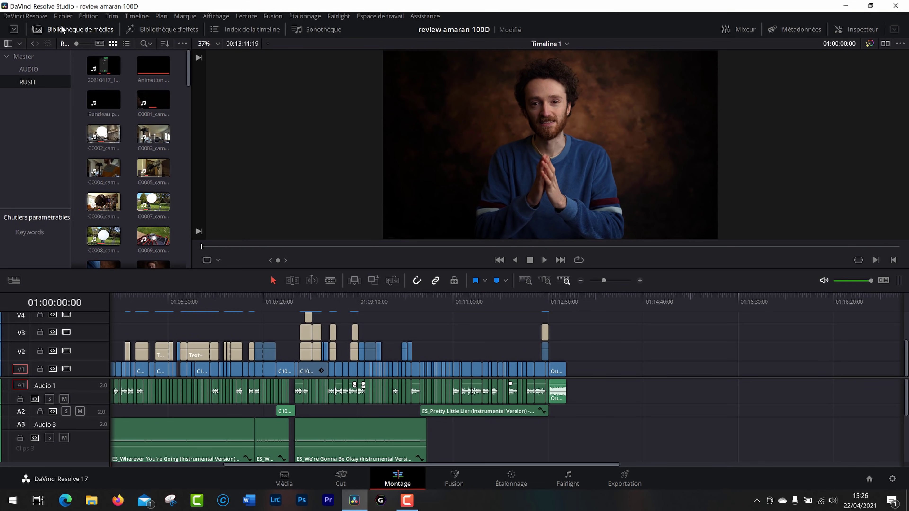
Open the effects library, then collapse and re-expand its toolbox, Open FX and audio effect categories.
click(68, 31)
click(149, 28)
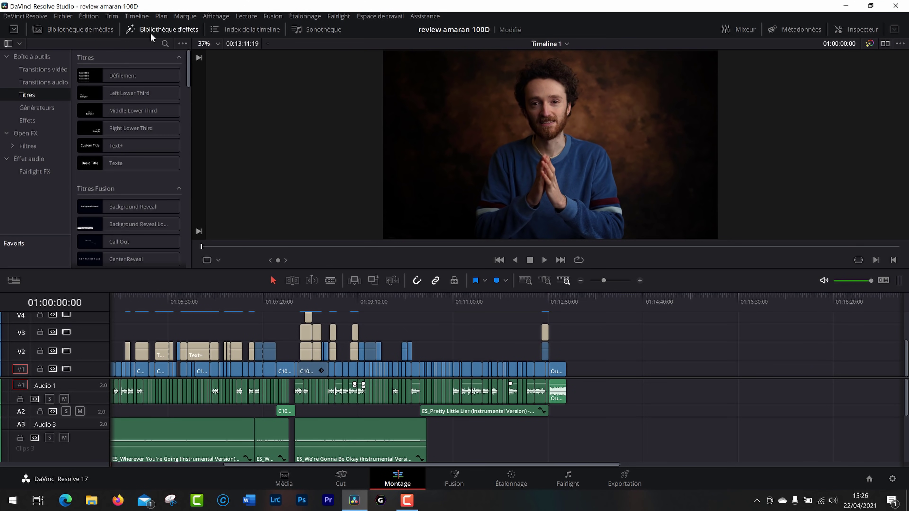
click(12, 58)
click(9, 57)
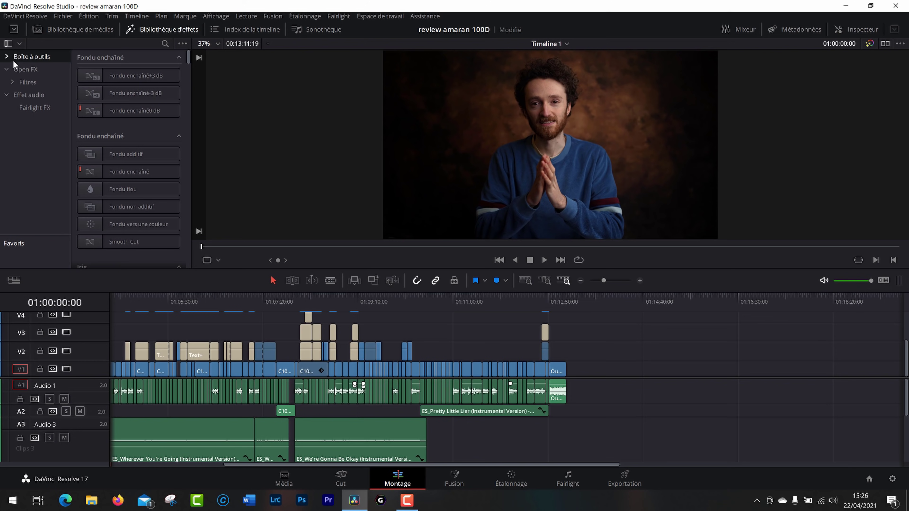
click(8, 69)
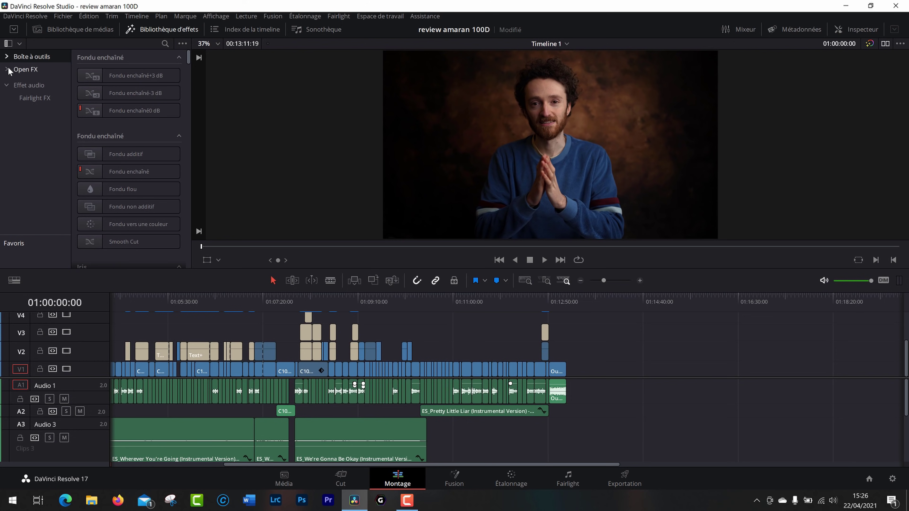
click(8, 82)
click(10, 85)
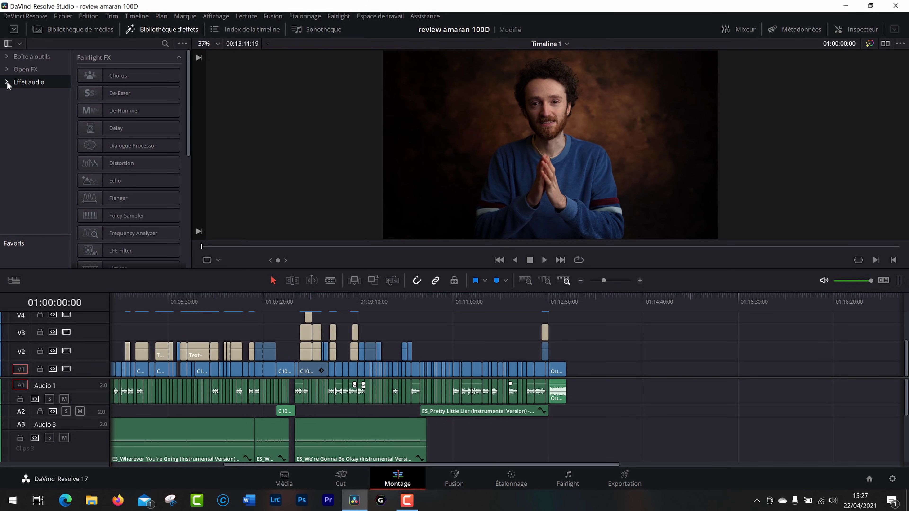
click(8, 83)
click(7, 69)
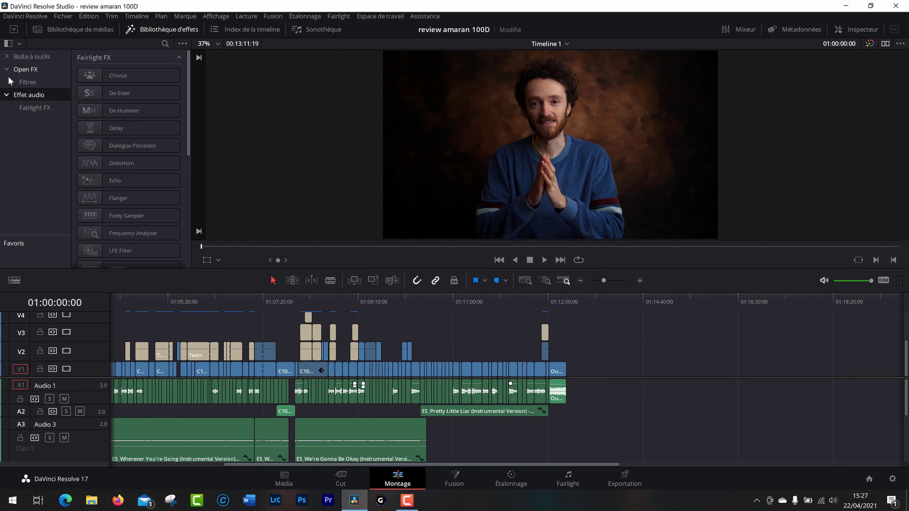
click(12, 82)
click(7, 56)
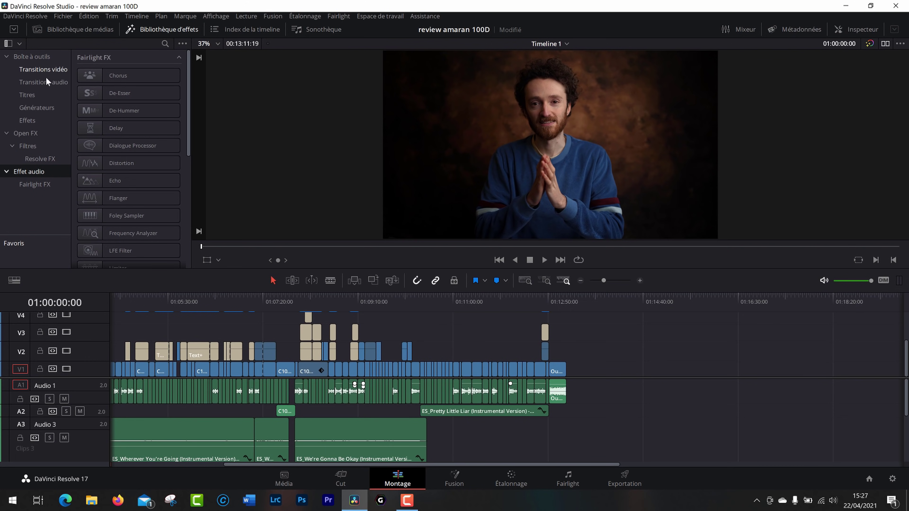
Browse the titles and Fusion titles in the effects library, previewing several such as Jitter, Scale Up and Text Box.
click(30, 94)
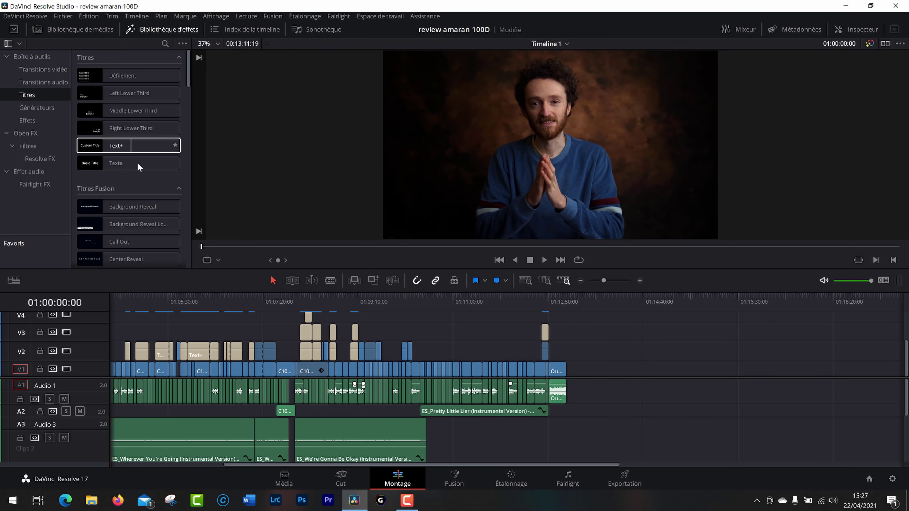
scroll(132, 158, down, 5)
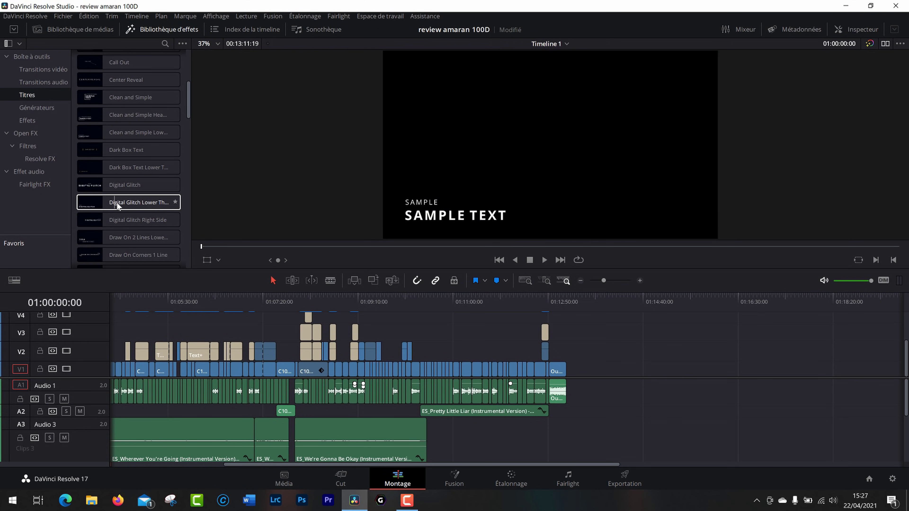
scroll(132, 193, down, 10)
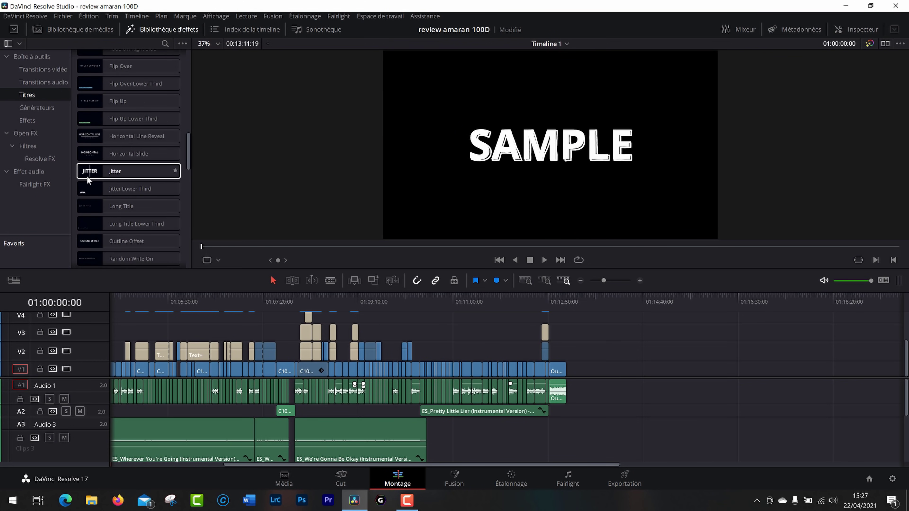
scroll(107, 174, down, 3)
scroll(125, 169, down, 3)
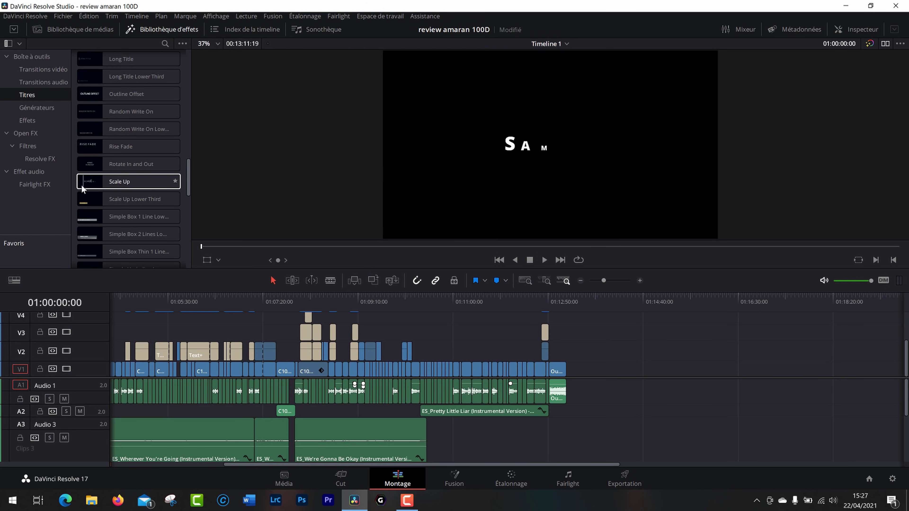
scroll(108, 219, down, 3)
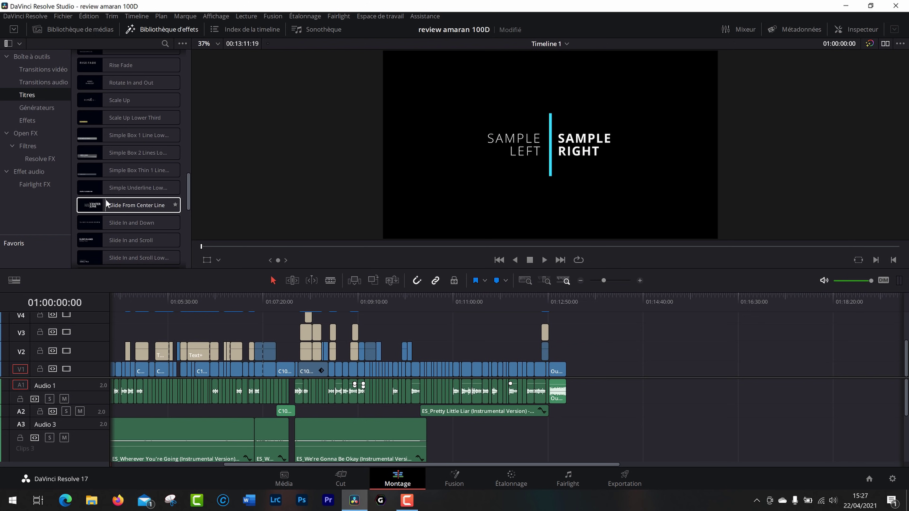
scroll(105, 200, down, 5)
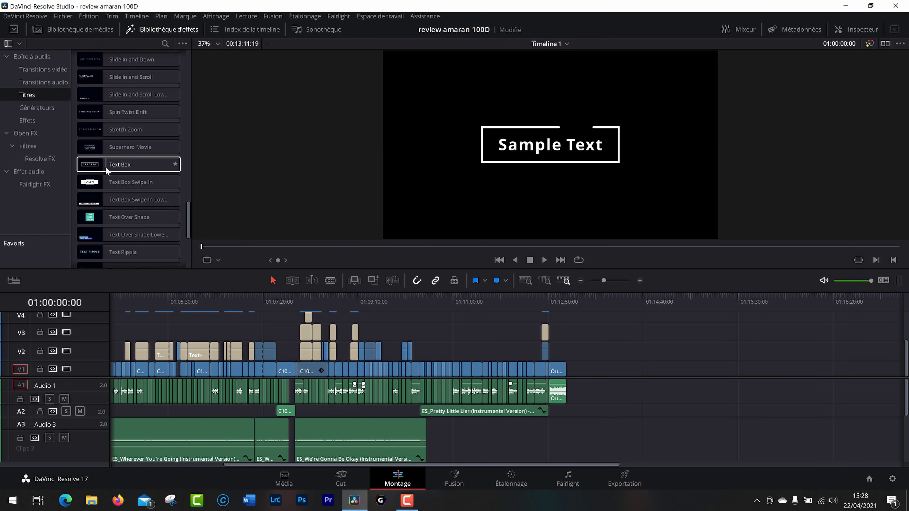
Show the video transitions and place the playhead at 01:02:49:12 on clip C1076.MP4 to preview them over footage.
click(54, 69)
scroll(126, 104, down, 5)
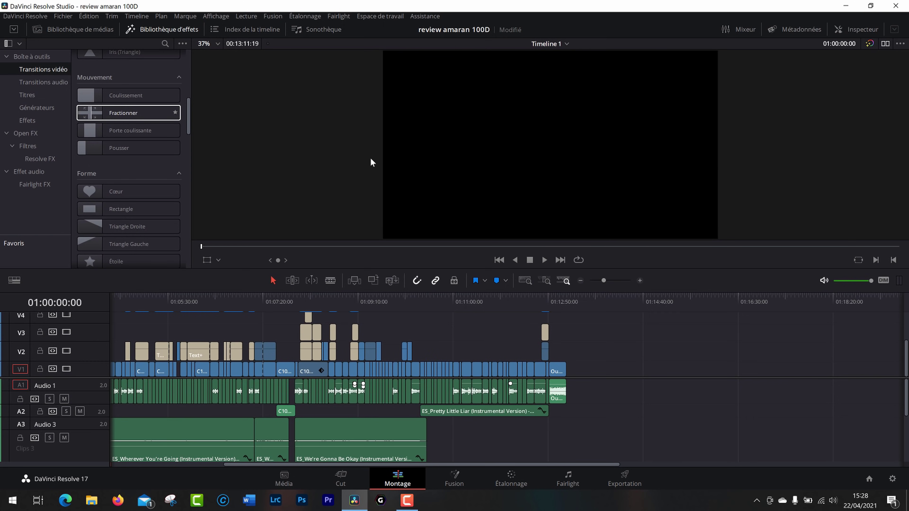
click(449, 299)
scroll(453, 308, up, 5)
drag(640, 464, 407, 458)
click(303, 304)
scroll(324, 327, left, 3)
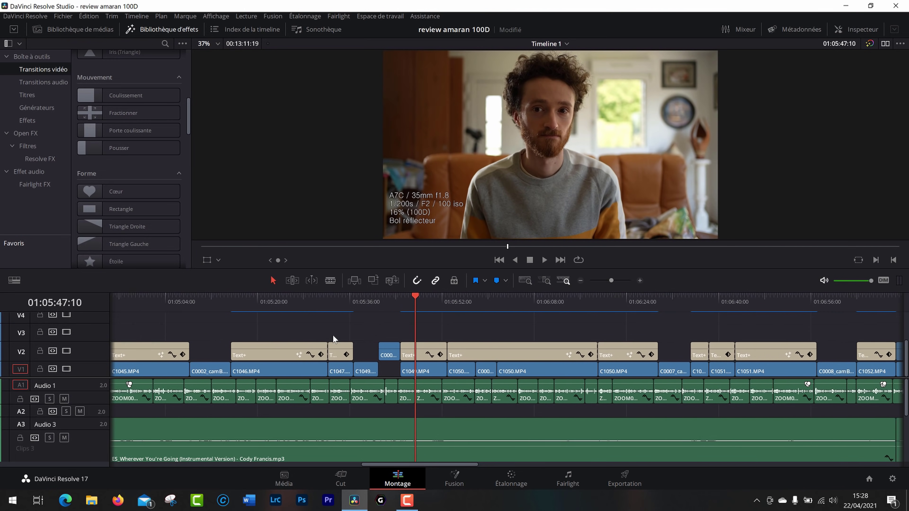
scroll(333, 338, left, 2)
scroll(338, 322, left, 5)
click(339, 299)
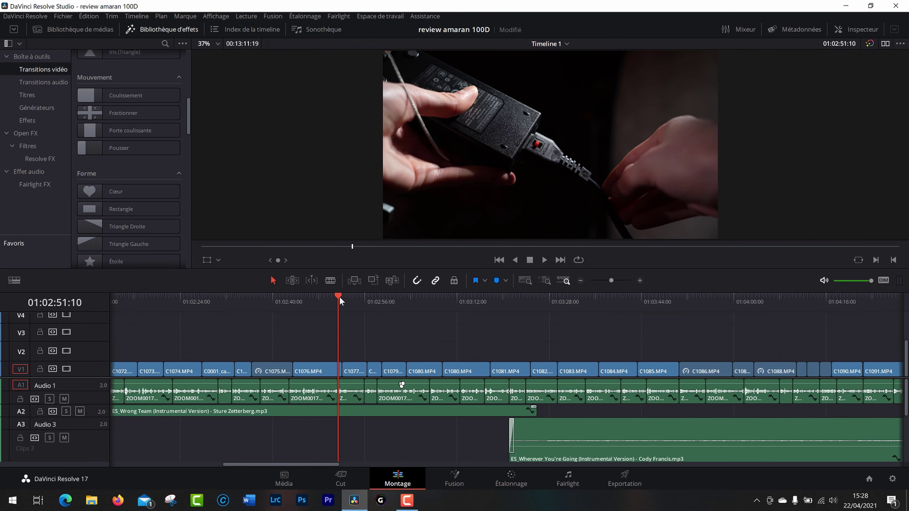
drag(339, 299, 318, 299)
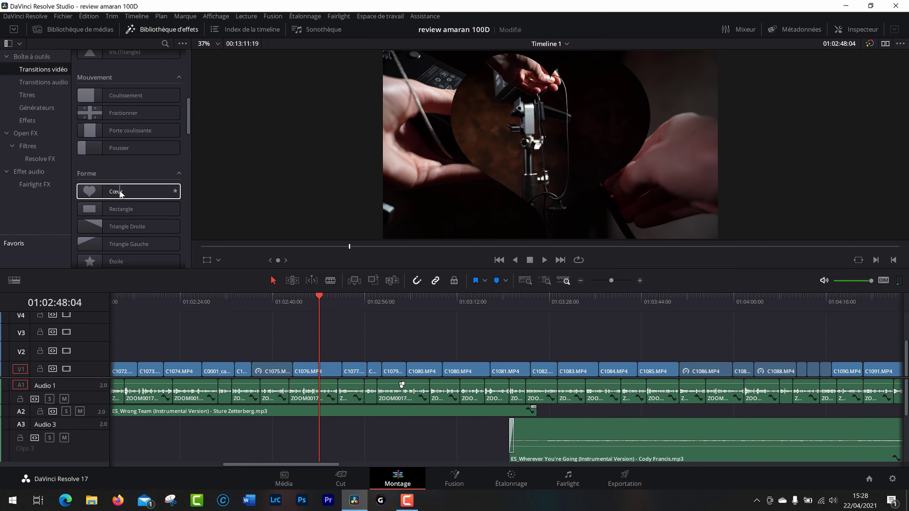
mouse_move(342, 297)
mouse_down()
mouse_move(352, 299)
mouse_move(326, 294)
mouse_up()
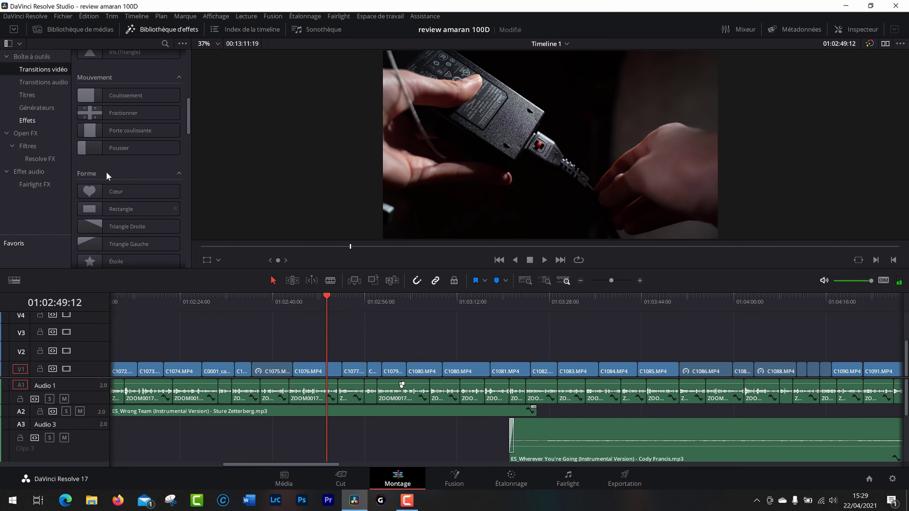
Preview the shape, wipe and Fusion video transitions over the current frame, and look through the Resolve FX filters.
scroll(137, 189, down, 5)
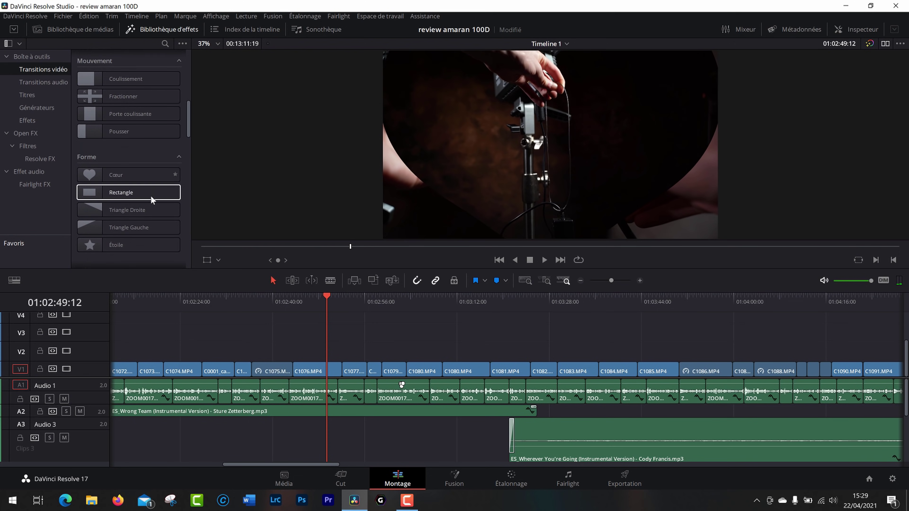
scroll(150, 187, down, 4)
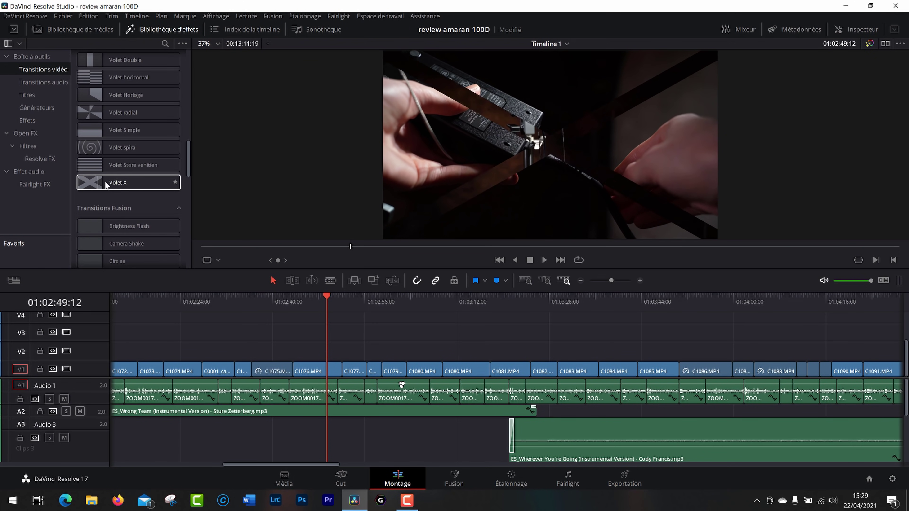
scroll(125, 185, down, 2)
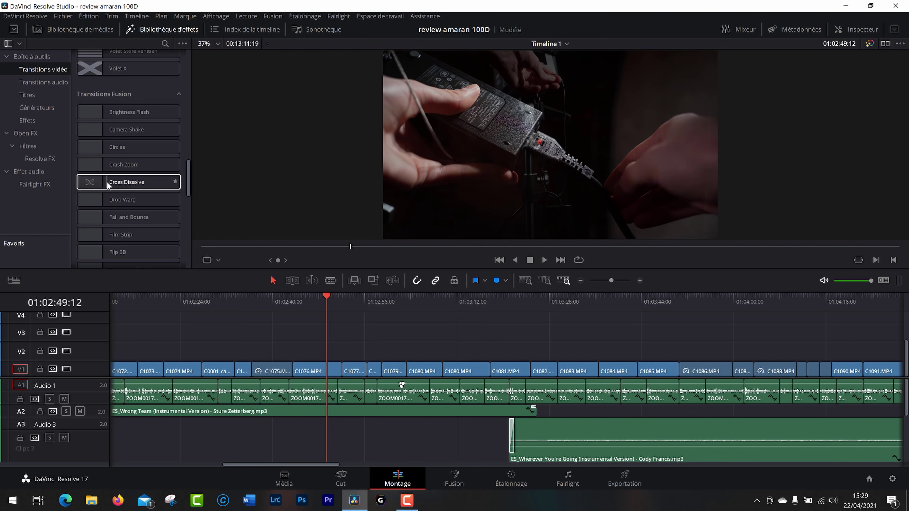
scroll(127, 182, down, 1)
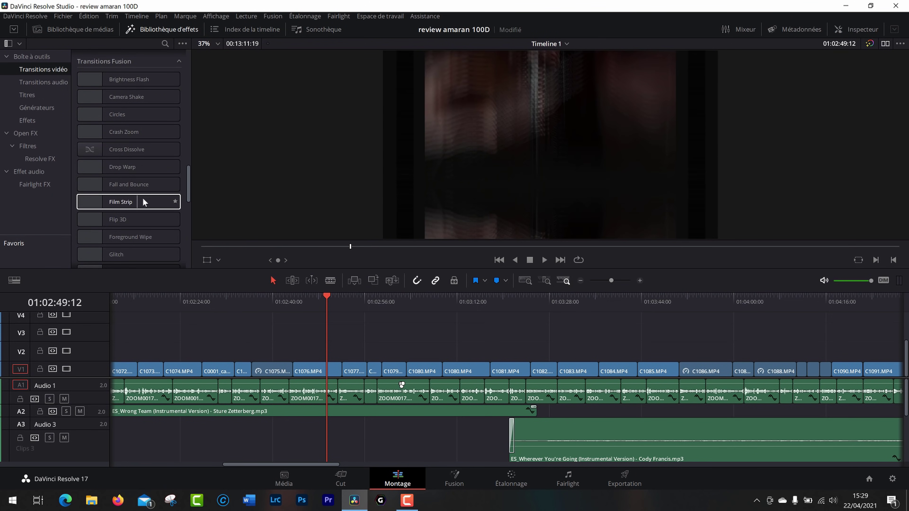
scroll(148, 202, down, 2)
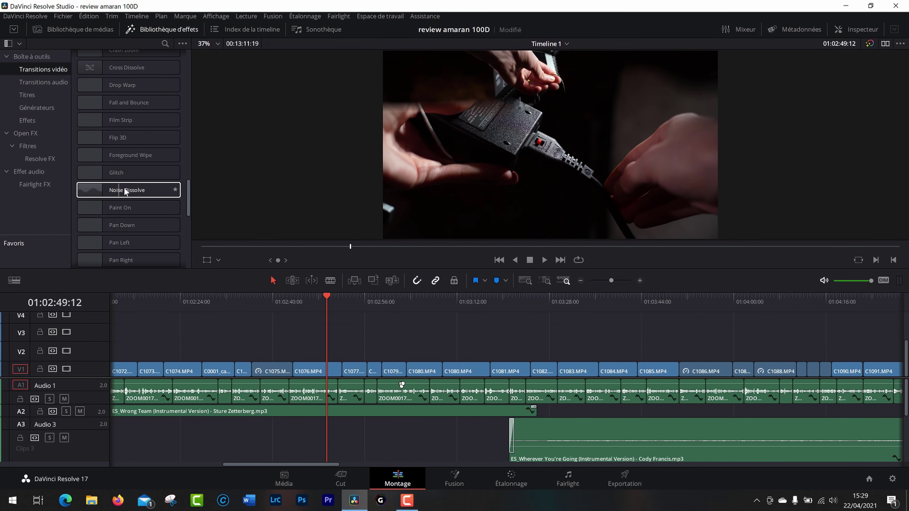
scroll(107, 188, down, 2)
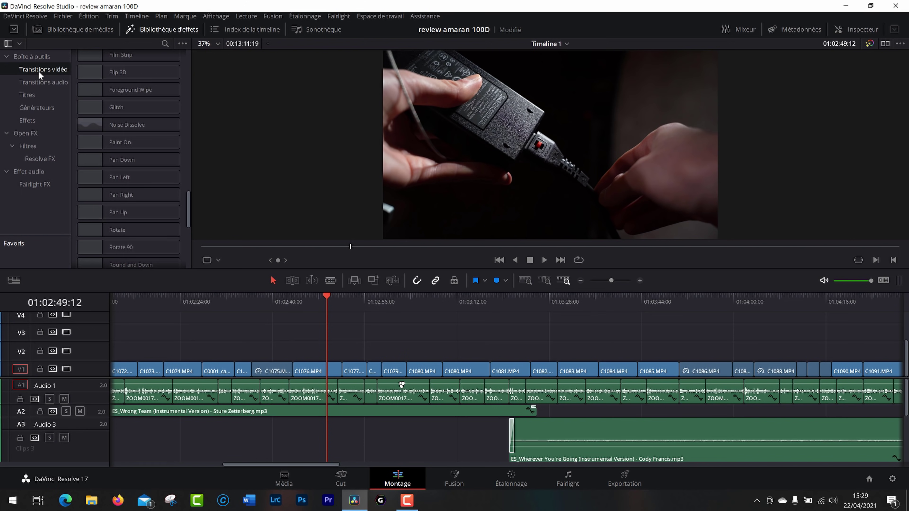
click(40, 158)
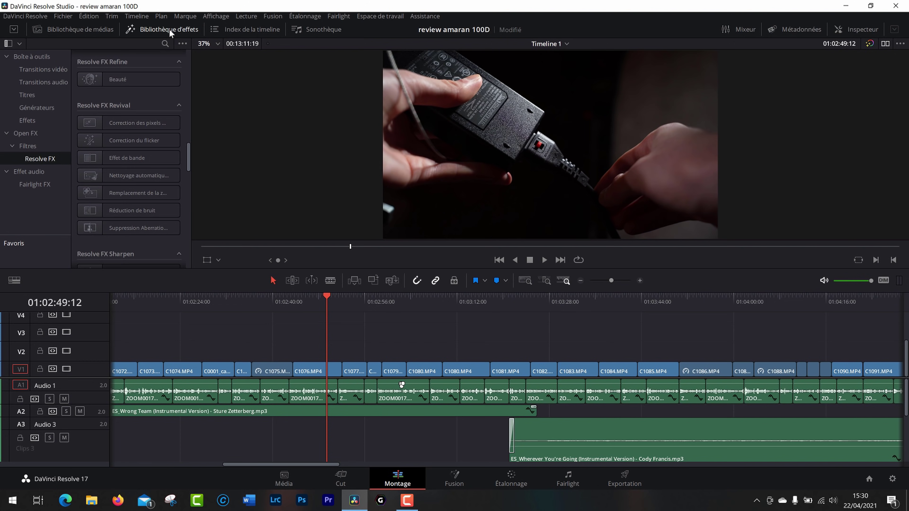
Open the timeline index and go back through its list to the first entry.
click(233, 26)
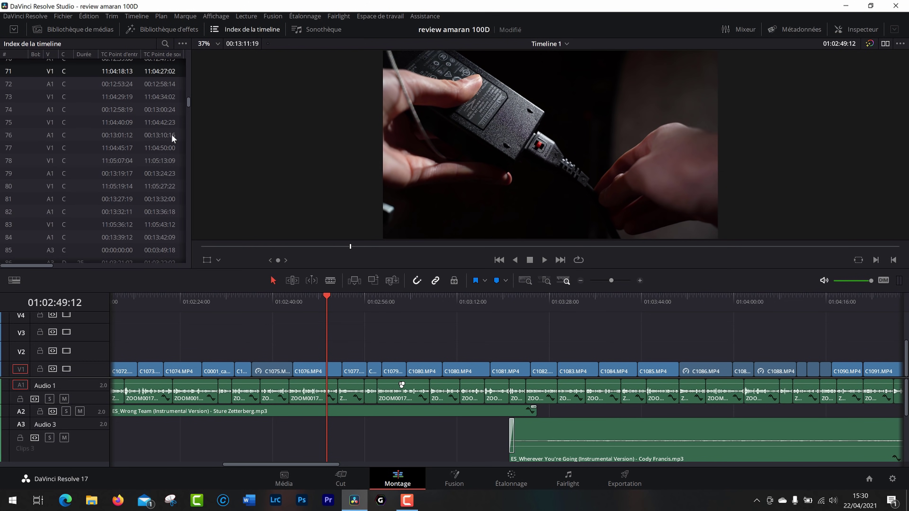
scroll(162, 135, up, 7)
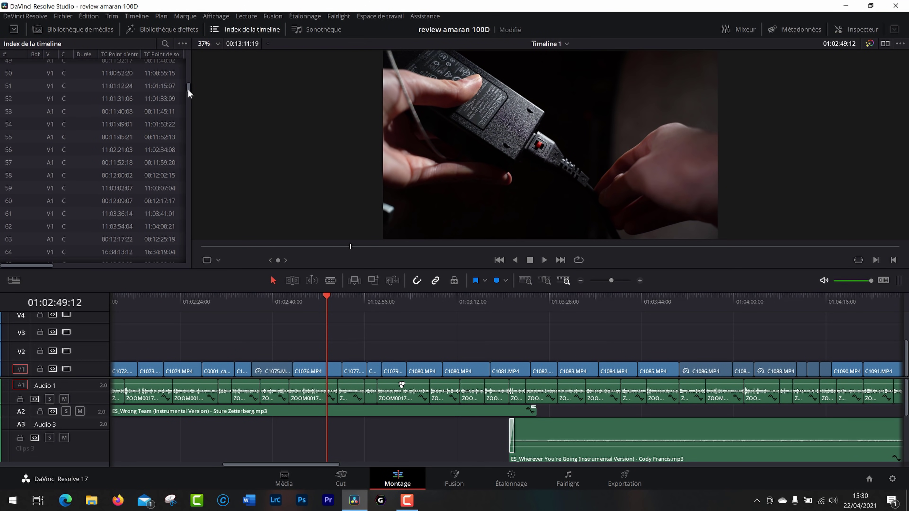
drag(188, 89, 184, 50)
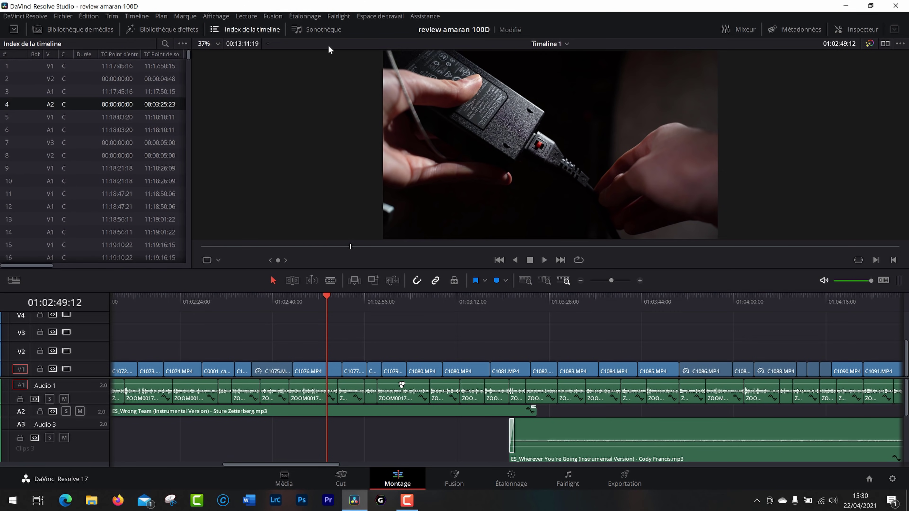
Show the sound library, and return to the media pool at reduced height.
click(316, 28)
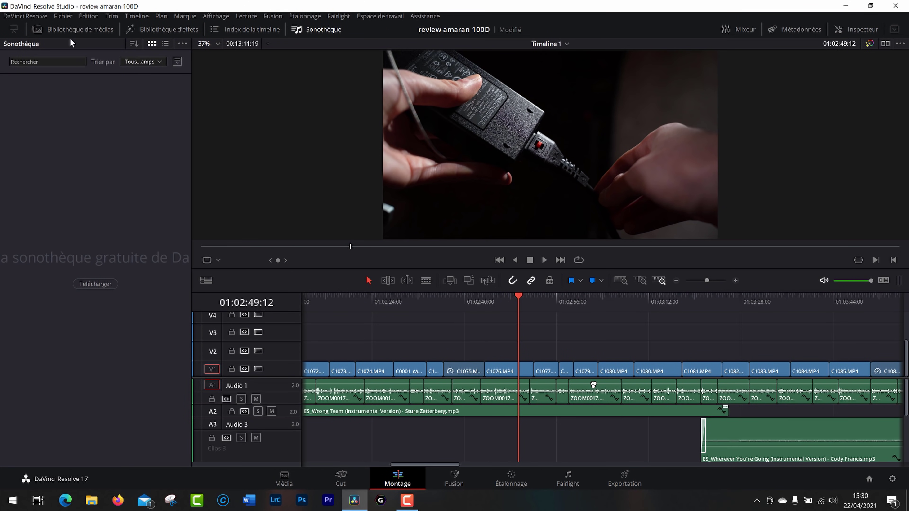
drag(191, 159, 263, 172)
click(74, 30)
click(13, 32)
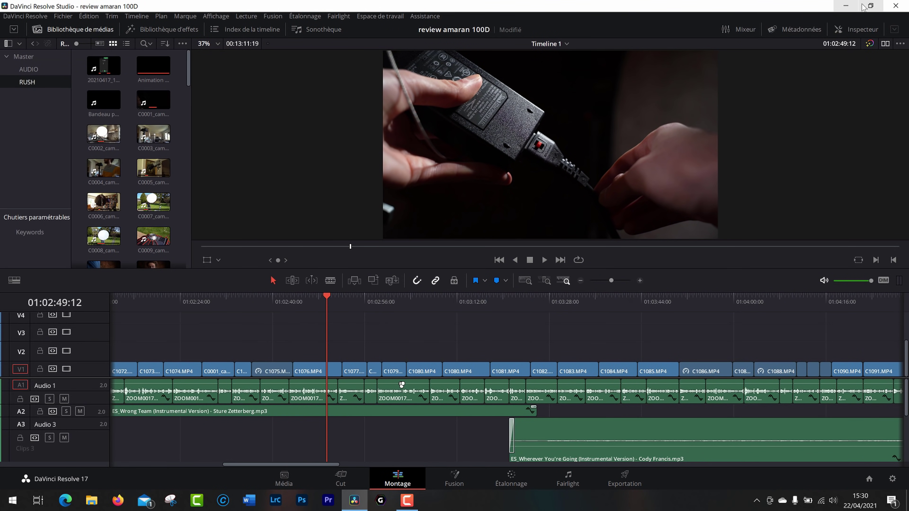
Show and hide the audio mixer, and play the timeline briefly to watch the compact level meter.
click(740, 31)
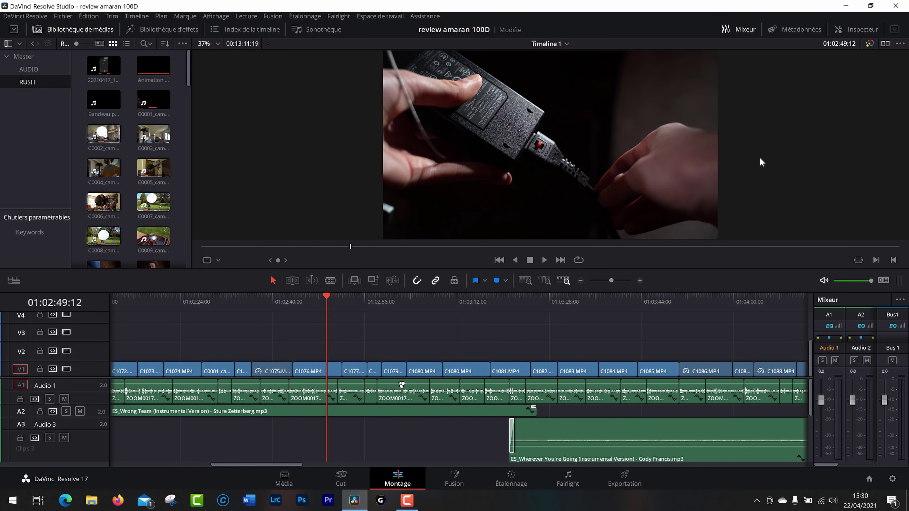
click(738, 30)
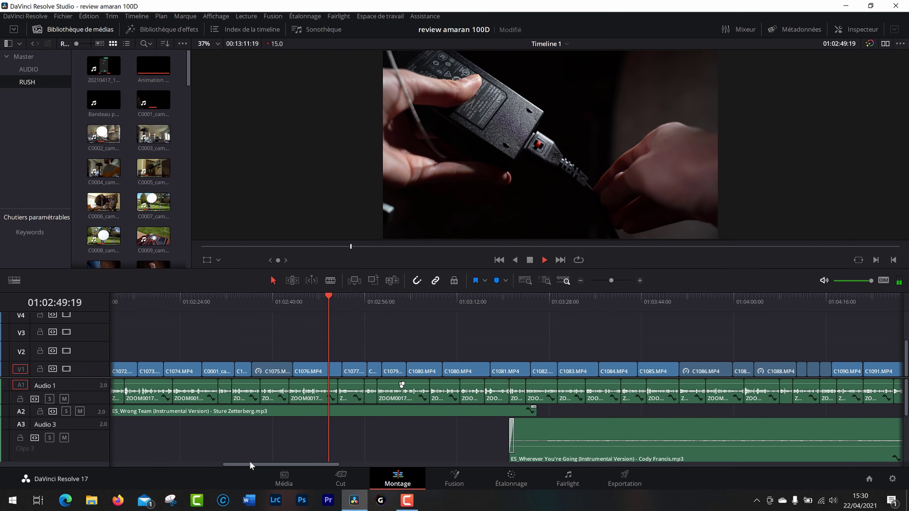
key(space)
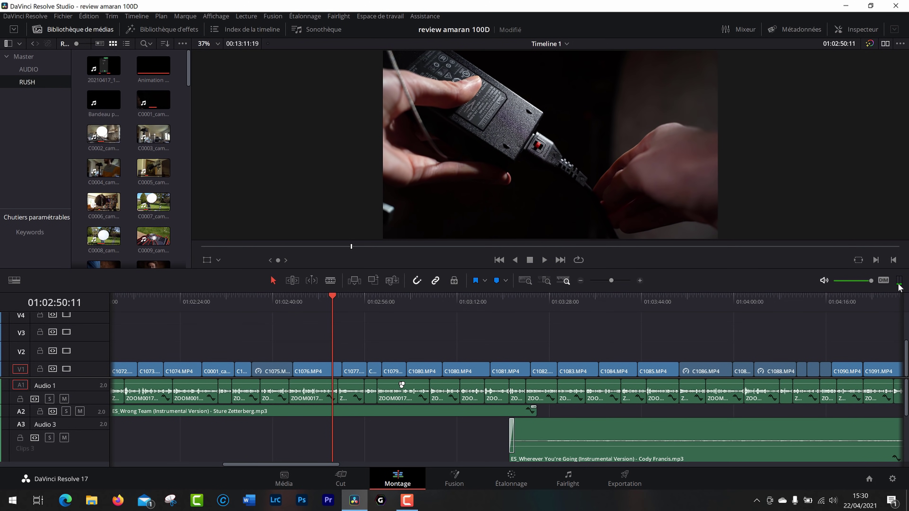
key(space)
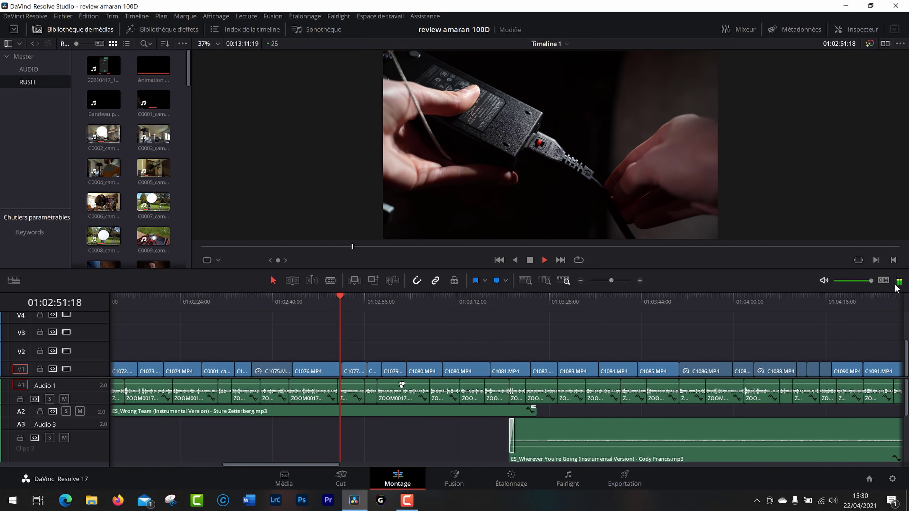
key(space)
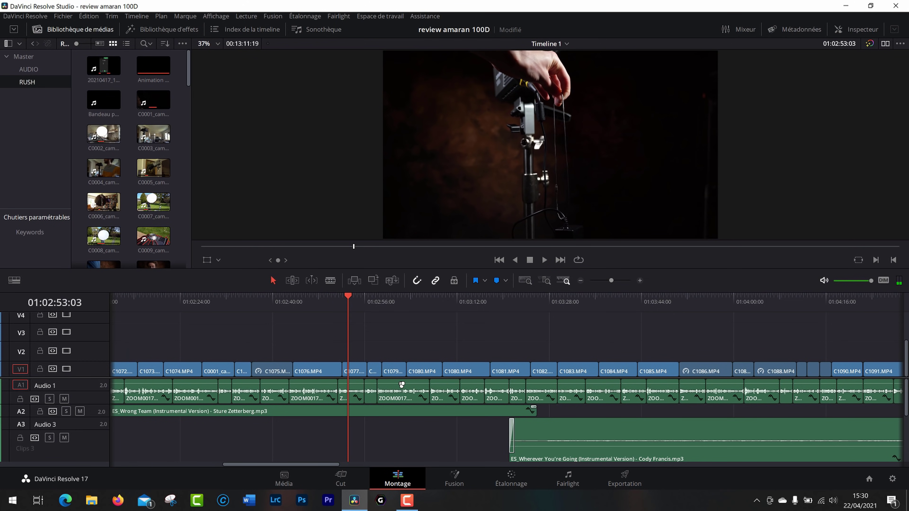
Play the timeline with the audio mixer shown to watch the track and bus levels, and hide the mixer.
click(748, 30)
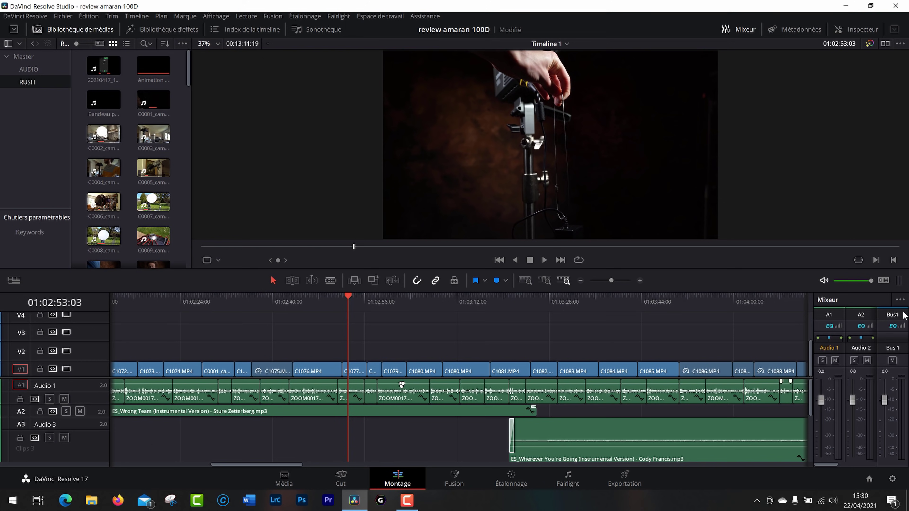
key(space)
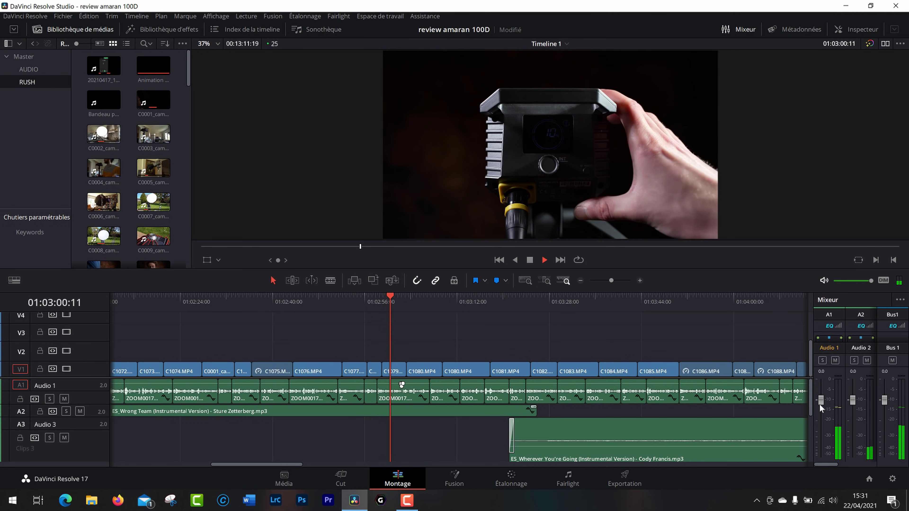
key(space)
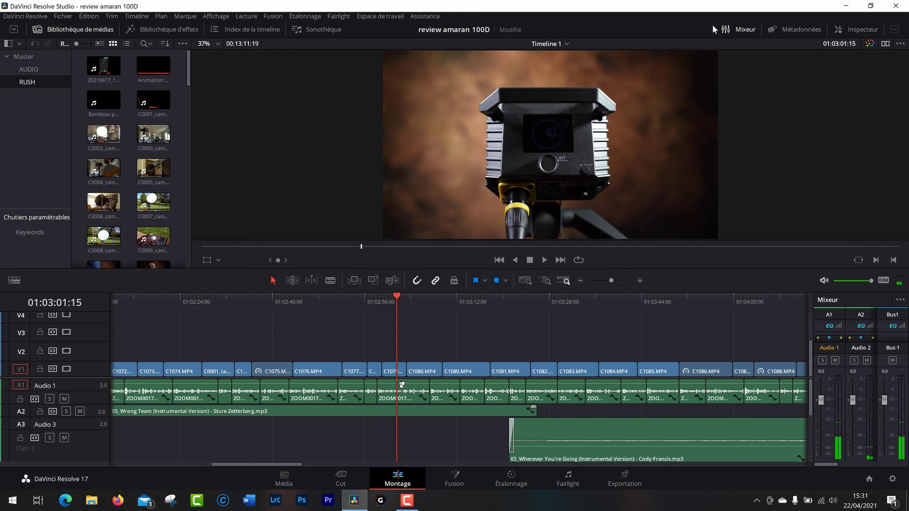
click(744, 29)
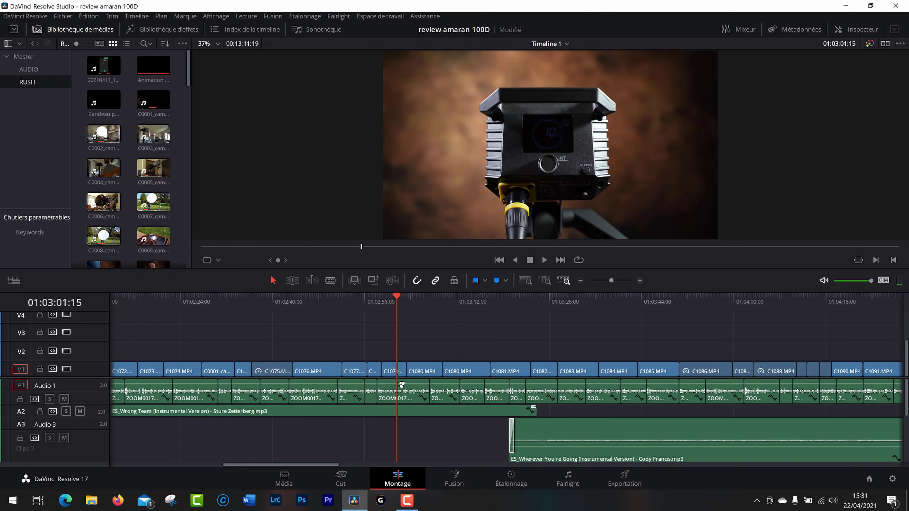
Show the metadata area, select clip C1079.MP4 in the timeline, and hide the metadata again.
click(775, 30)
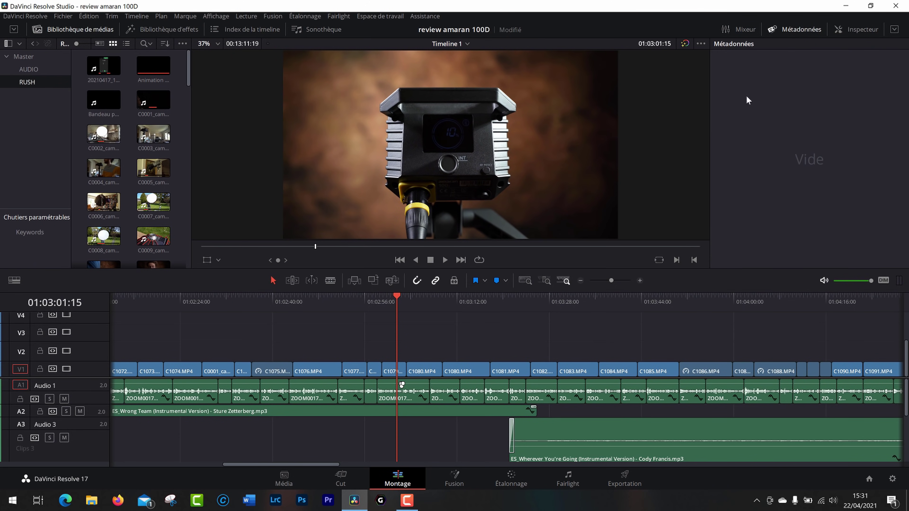
click(399, 373)
click(800, 30)
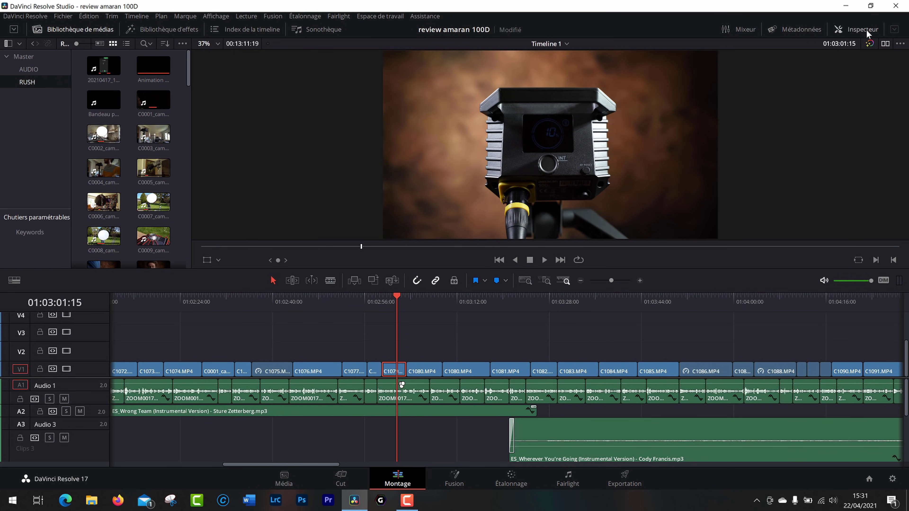
Try zoom, position and horizontal tilt changes on clip C1079.MP4 in the Inspector, and reset them.
click(838, 30)
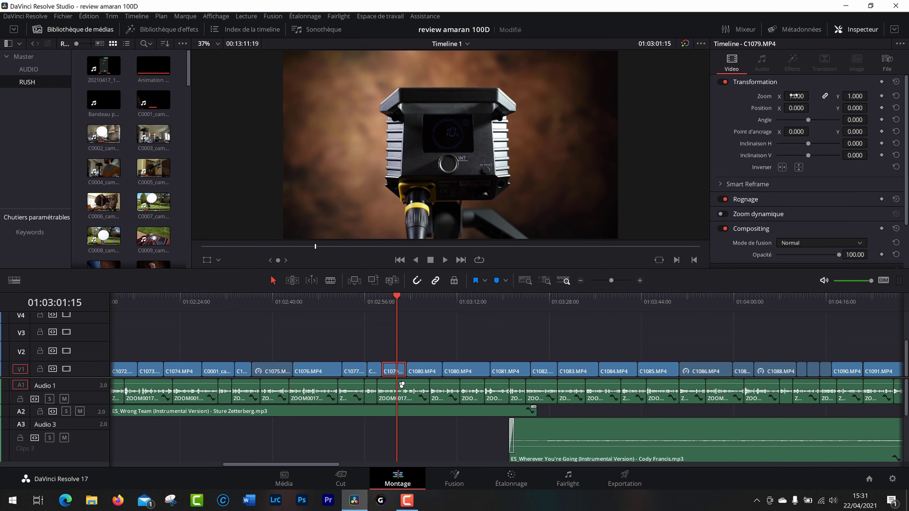
drag(794, 95, 825, 95)
drag(799, 110, 841, 145)
click(897, 108)
click(896, 119)
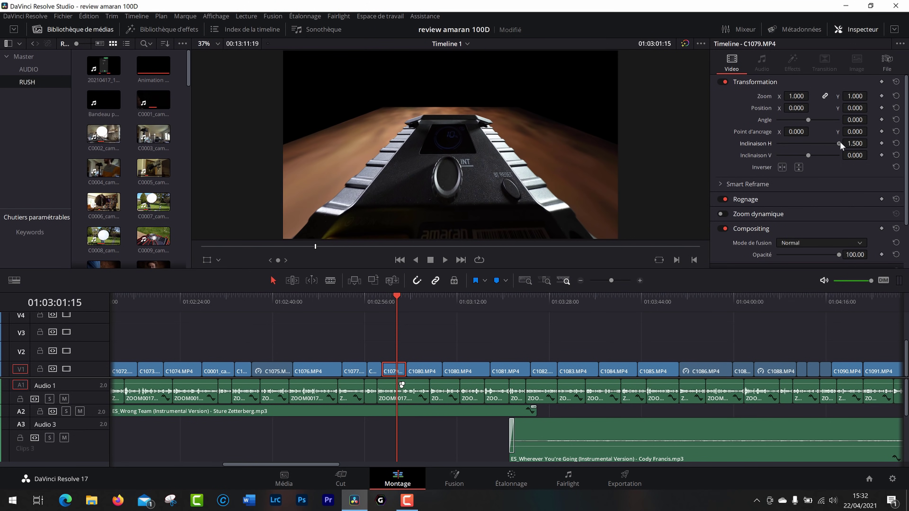
click(896, 143)
Try left and right cropping on clip C1079.MP4, restore the full image, and collapse the cropping settings.
click(759, 145)
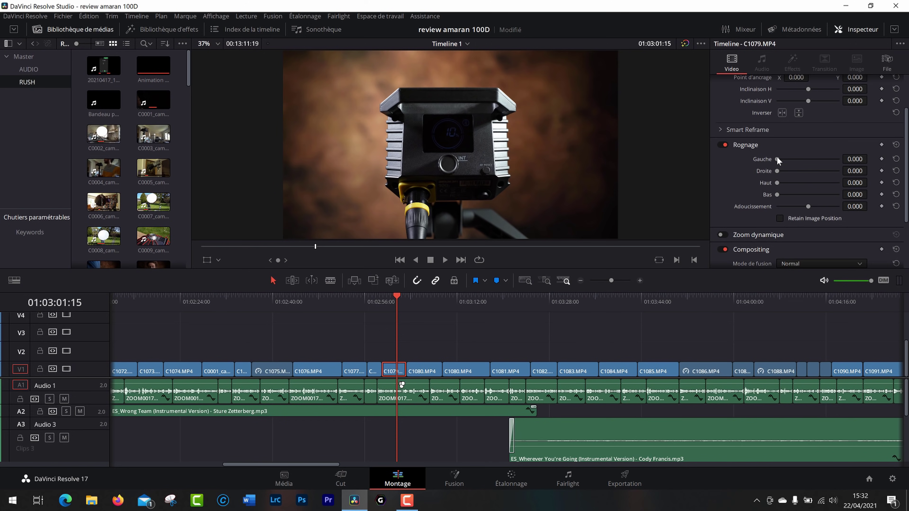
drag(778, 158, 745, 163)
drag(779, 167, 728, 178)
click(758, 150)
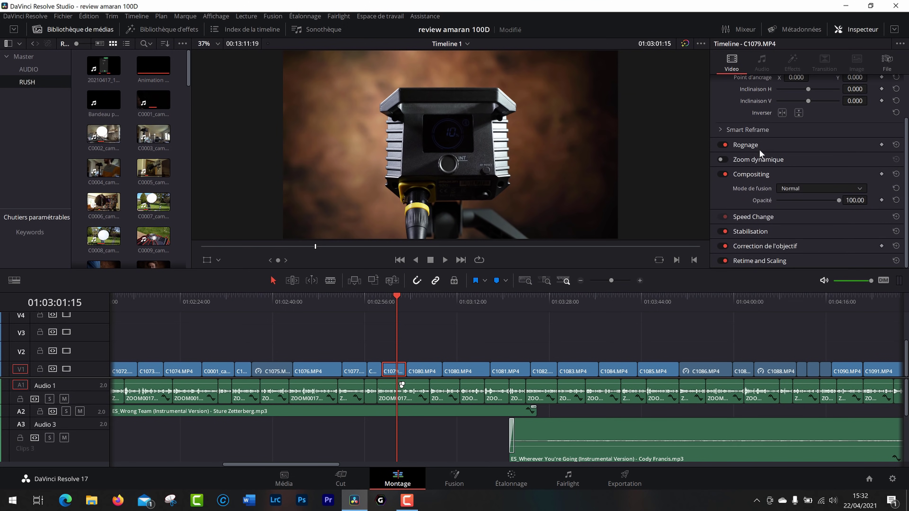
Enable dynamic zoom on clip C1079.MP4 and play the clip from its start at 01:02:59:00.
click(724, 160)
click(752, 160)
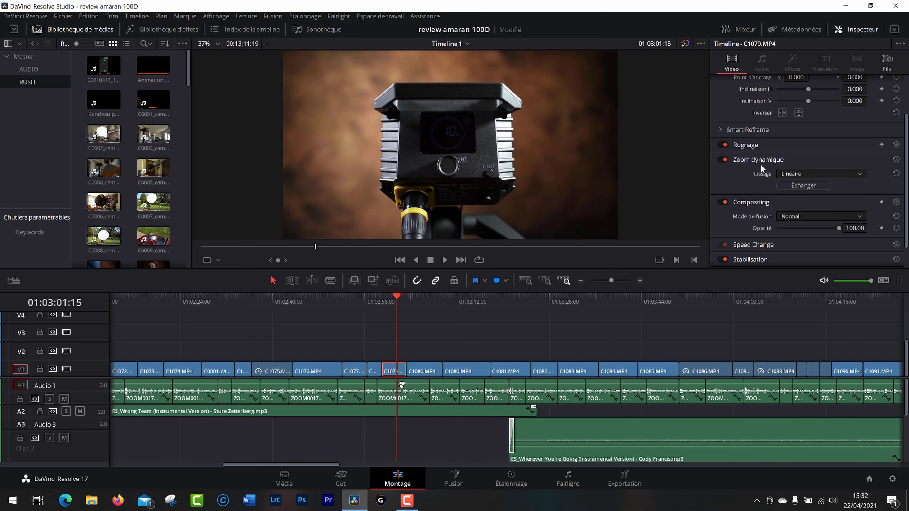
drag(397, 295, 387, 297)
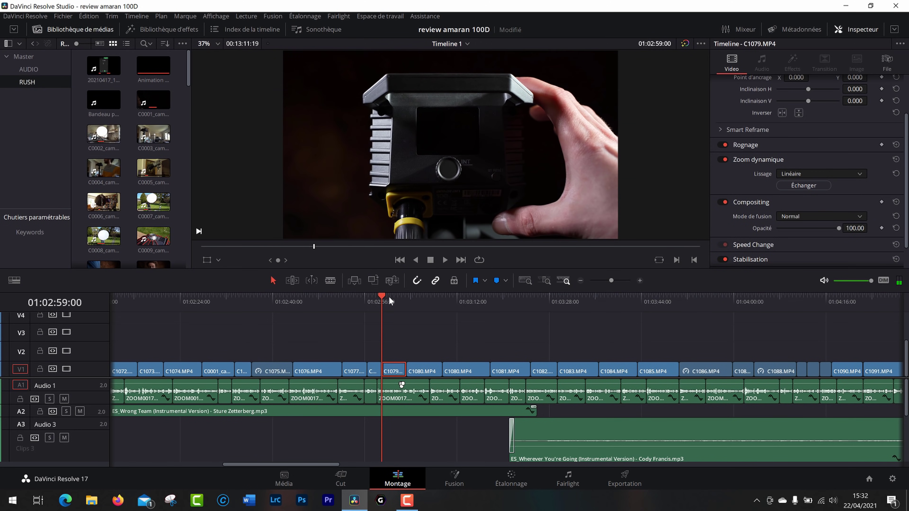
key(space)
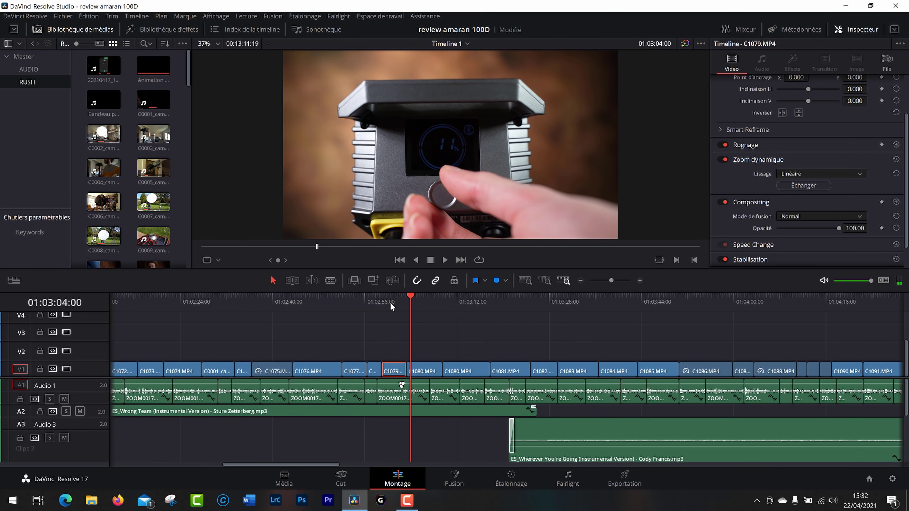
click(390, 302)
Check the dynamic zoom's easing options keeping Linéaire, and swap the zoom direction and play clip C1079.MP4 again.
click(789, 173)
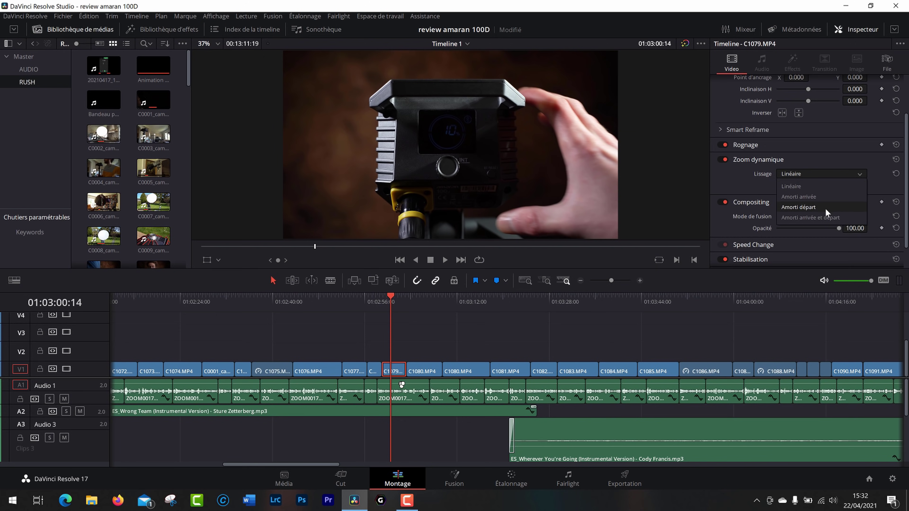
click(756, 186)
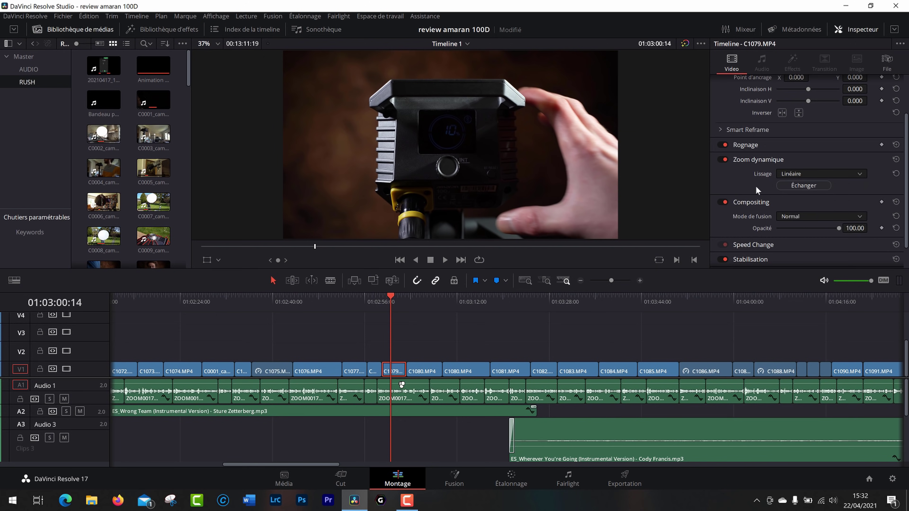
click(800, 185)
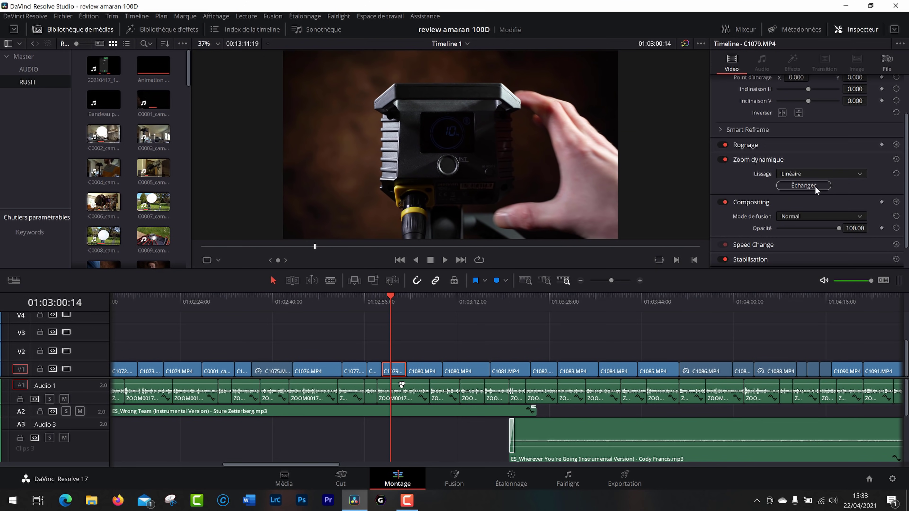
click(380, 298)
key(space)
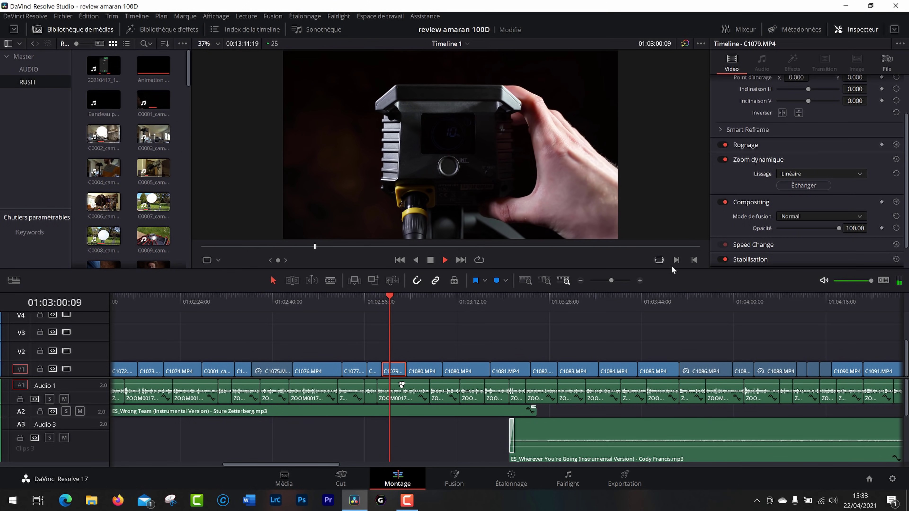
key(space)
Disable dynamic zoom on clip C1079.MP4 and collapse its settings.
click(723, 160)
click(873, 197)
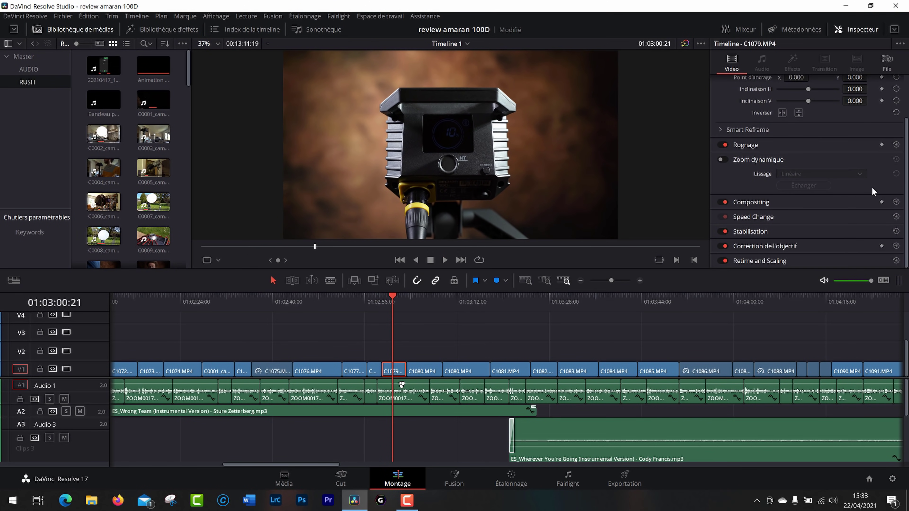
click(746, 159)
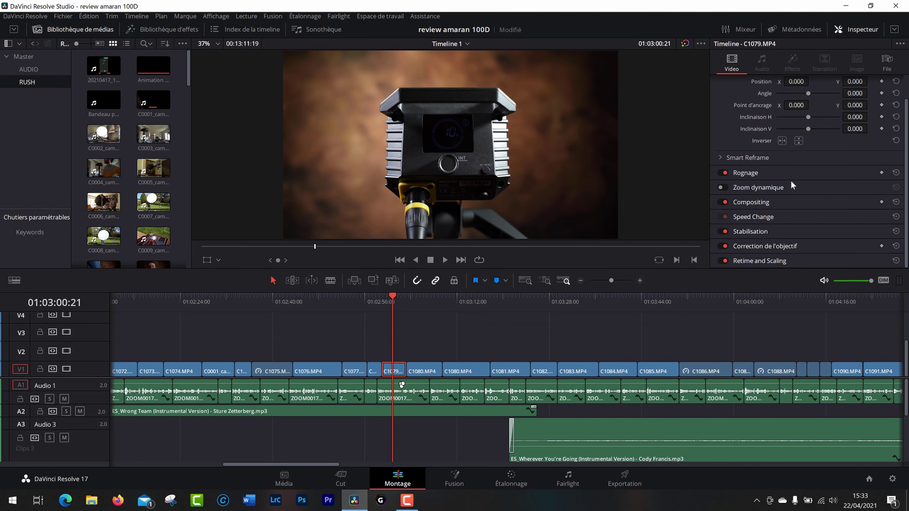
Look over the stabilisation settings of clip C1079.MP4 and collapse them again.
click(752, 232)
scroll(752, 232, down, 3)
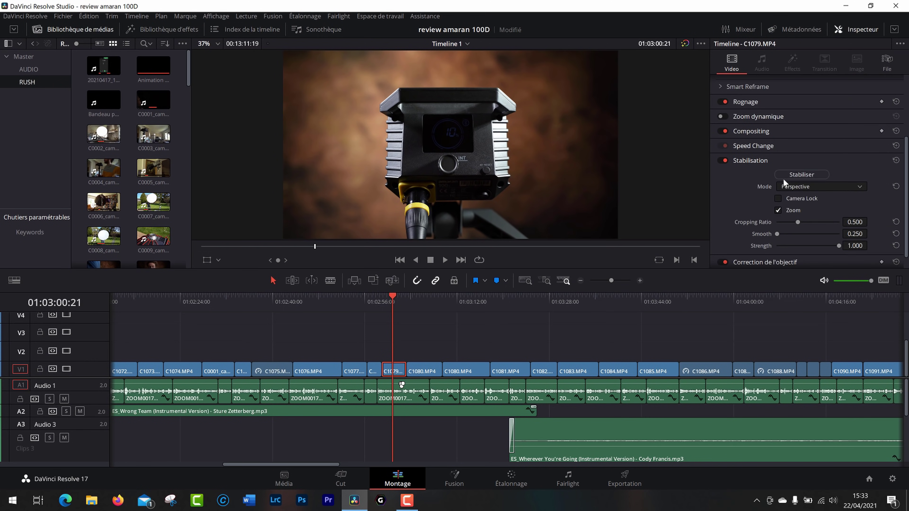
click(750, 161)
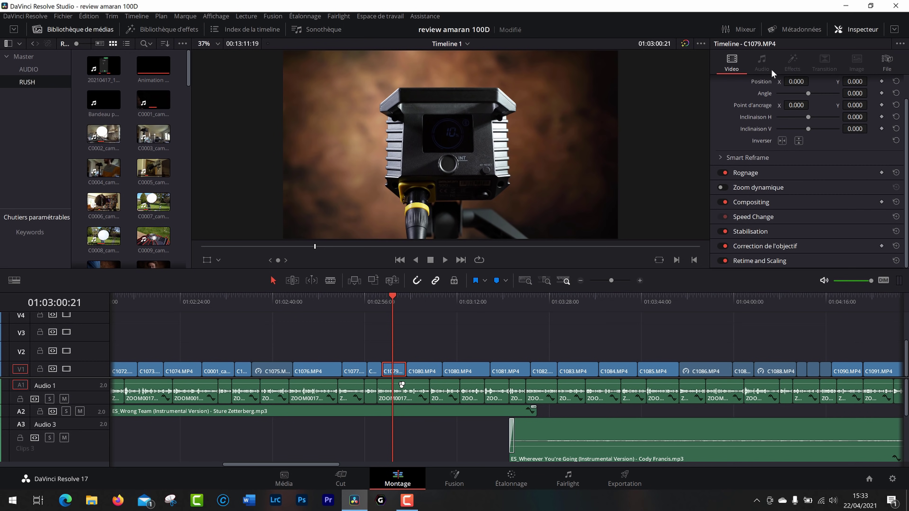
Examine the audio settings and equalizer of clip ZOOM0017.WAV, expanding the Inspector to full height and back.
click(405, 397)
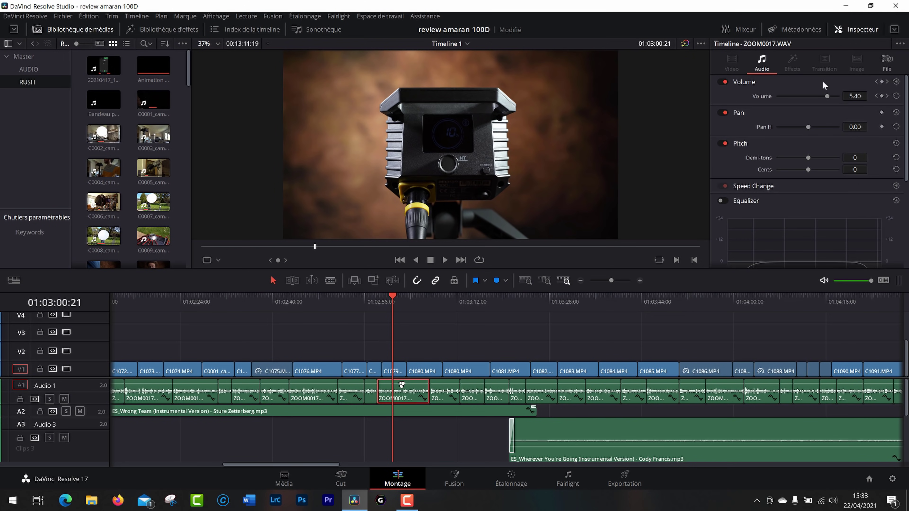
scroll(907, 174, down, 1)
scroll(908, 174, down, 5)
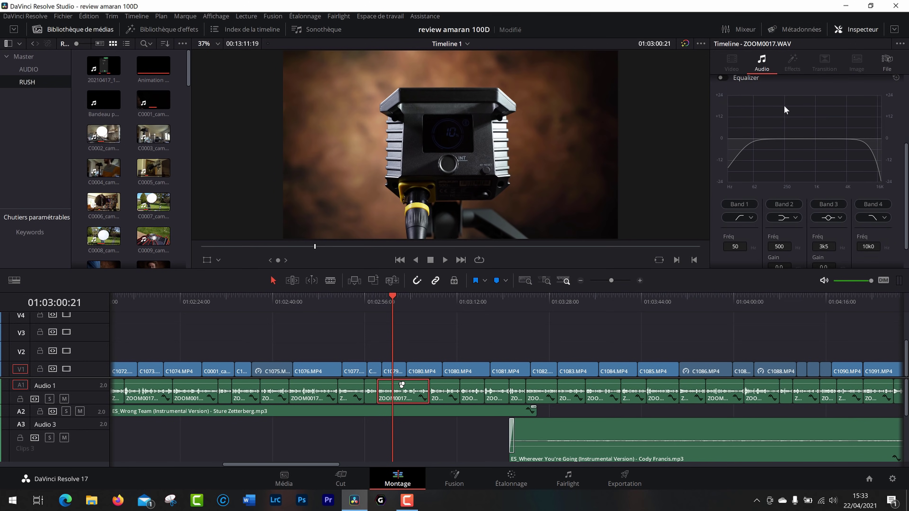
scroll(906, 150, up, 5)
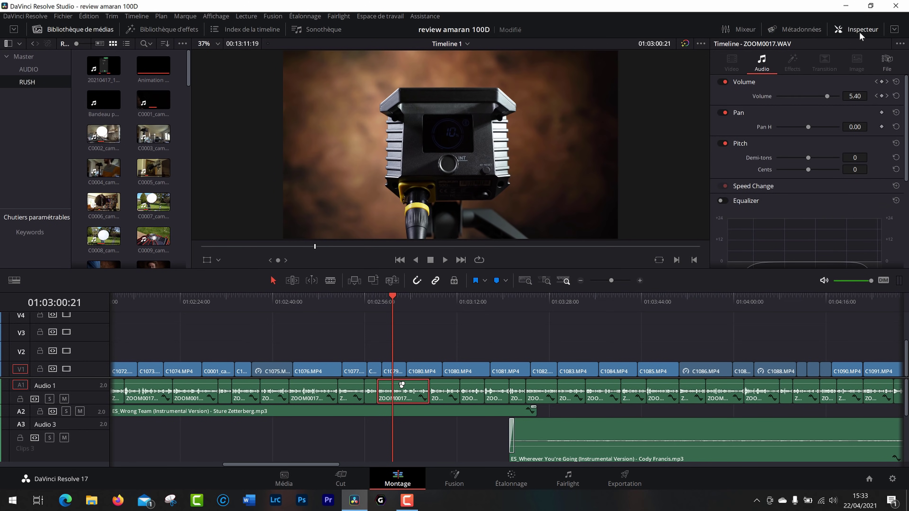
click(895, 29)
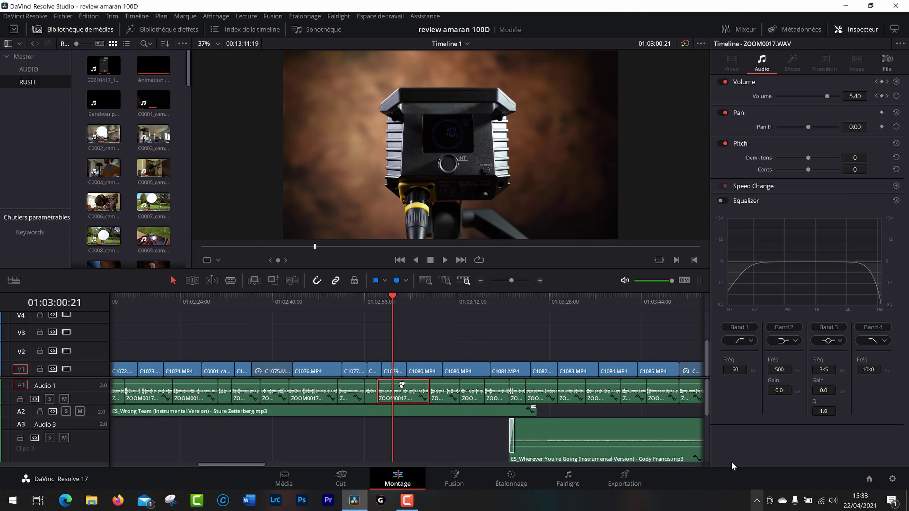
click(895, 29)
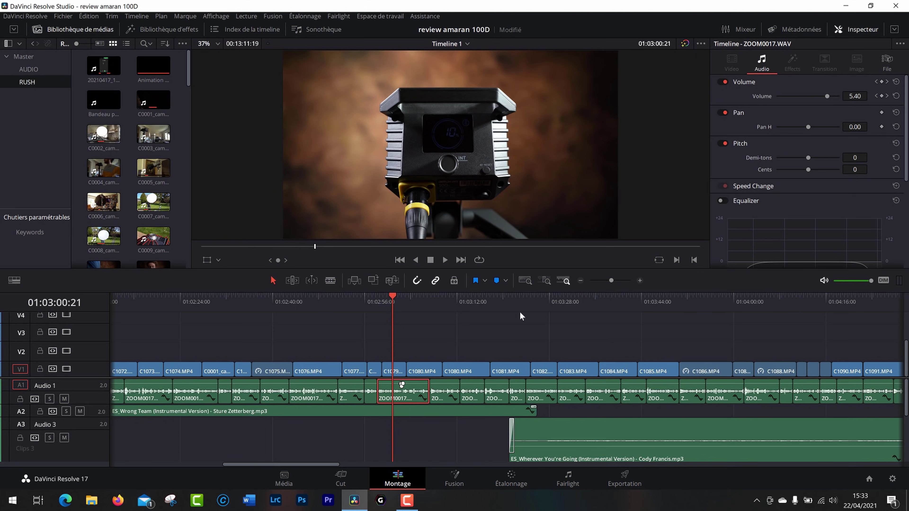
Fit the whole timeline in view, and show and hide the effects library.
click(525, 281)
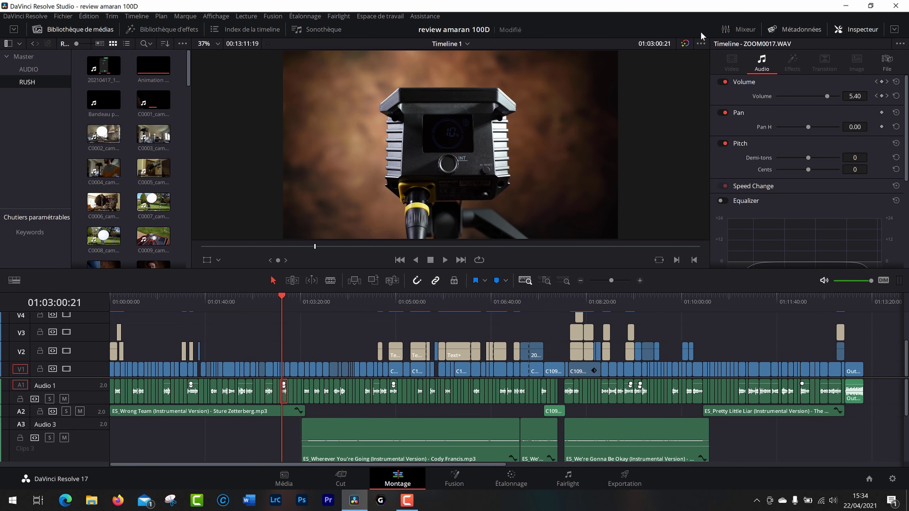
click(179, 35)
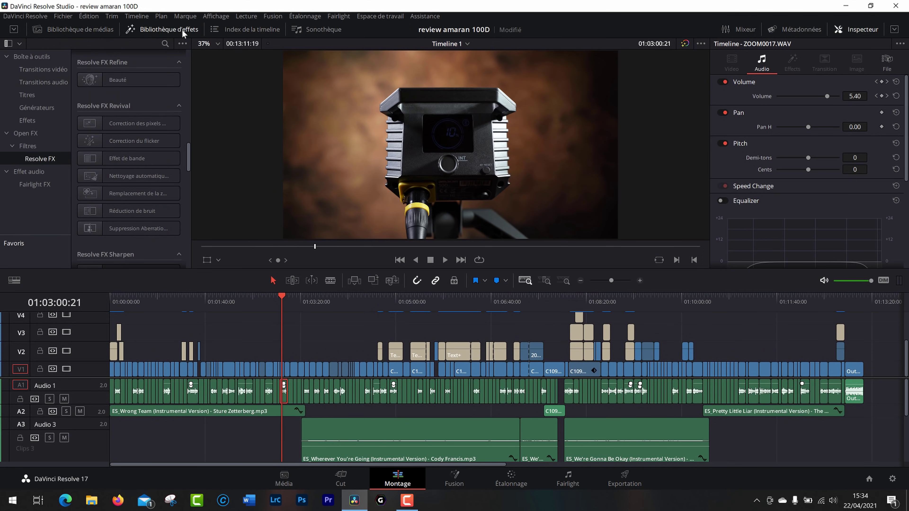
click(178, 34)
click(185, 33)
Switch the media pool between full and reduced height, and hide both the media pool and the Inspector.
click(37, 30)
click(13, 29)
click(14, 30)
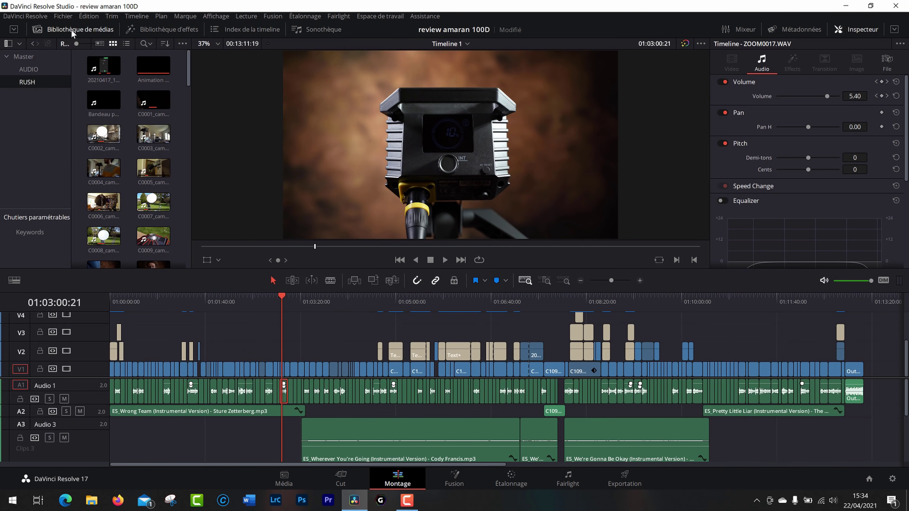
click(37, 29)
click(853, 30)
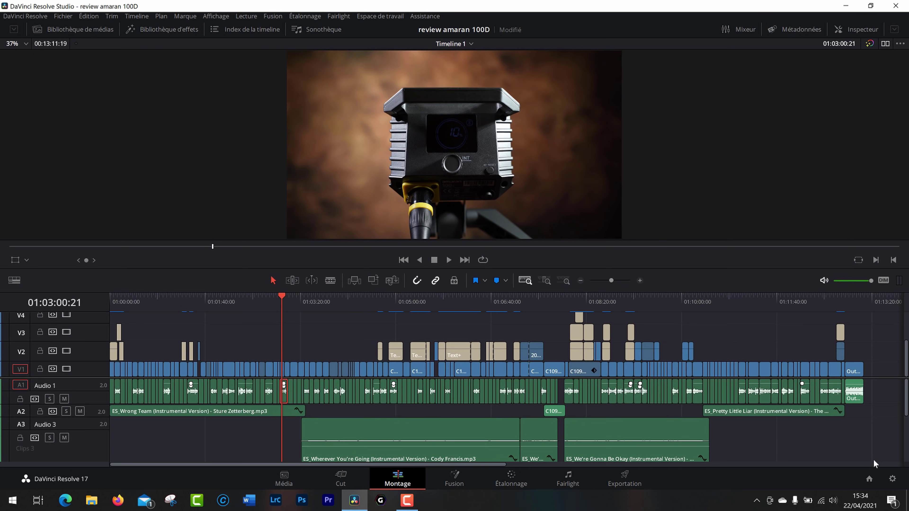
Open the project settings and look through the available timeline resolutions without changing the 3840 x 2160 Ultra HD setting.
click(892, 479)
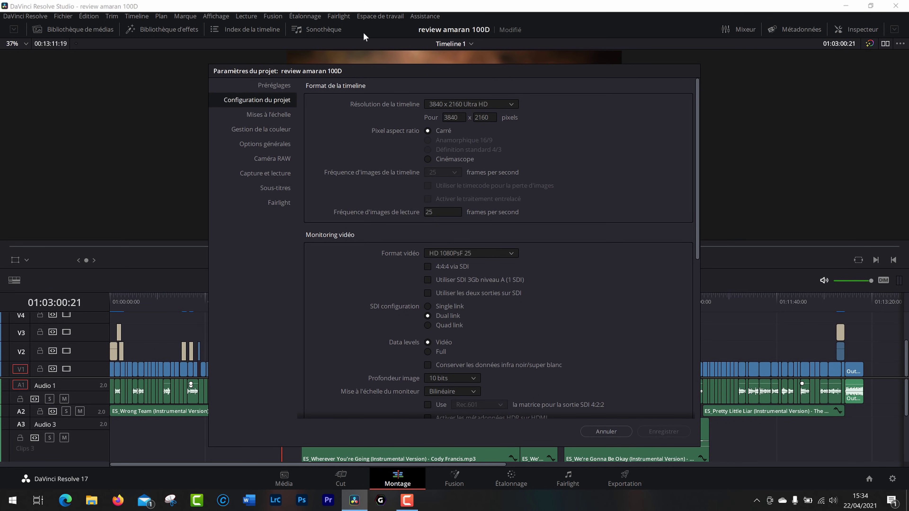
click(473, 100)
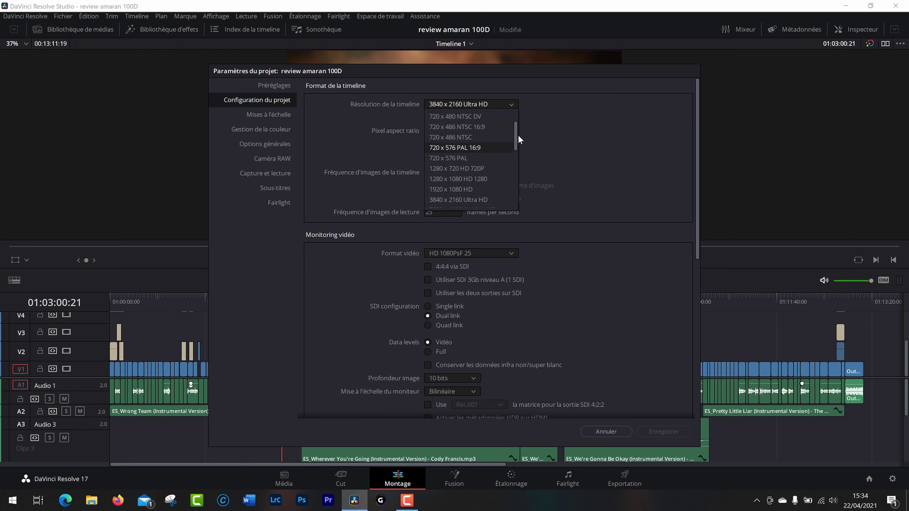
drag(516, 135, 530, 188)
scroll(475, 171, up, 4)
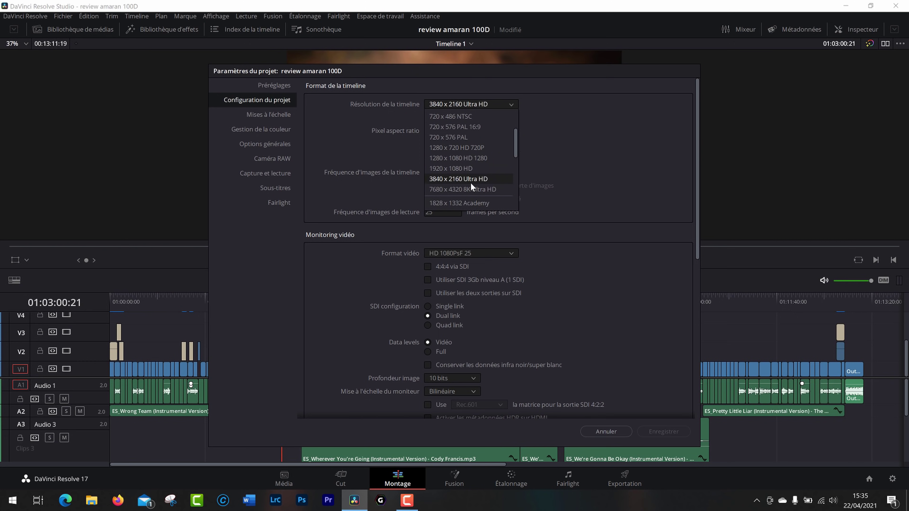
click(571, 141)
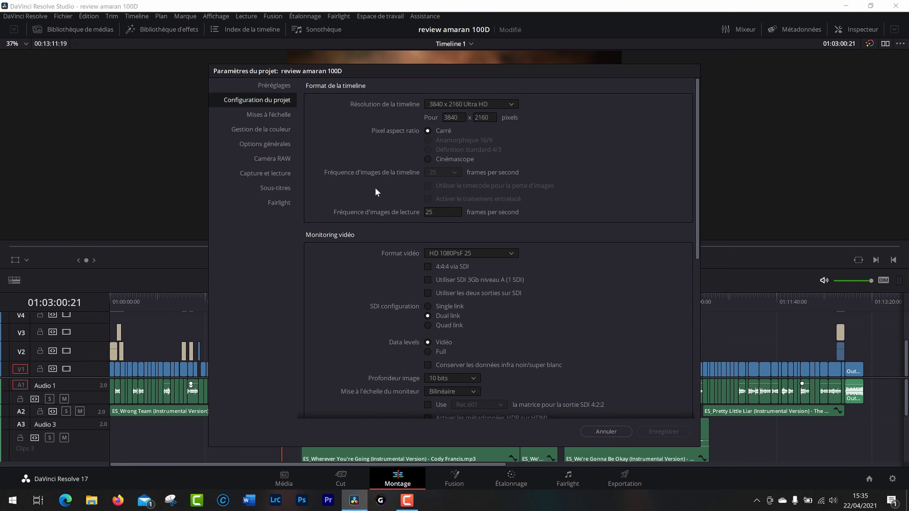
Look over the video monitoring, optimised media, working folder and interpolation sections of the project configuration.
scroll(567, 194, down, 5)
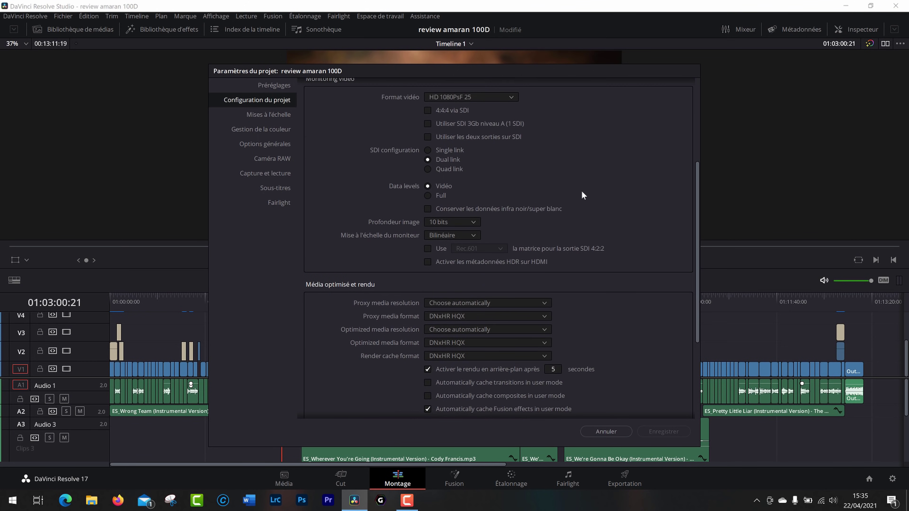
scroll(310, 246, down, 5)
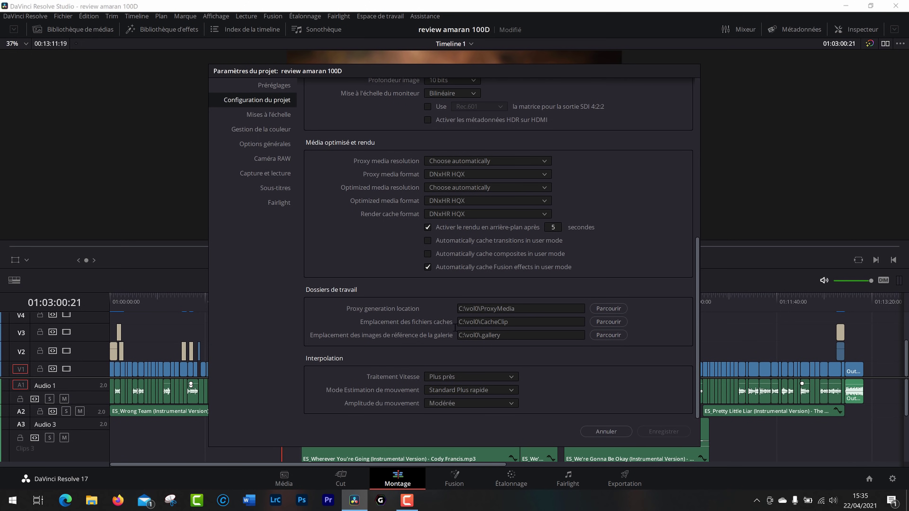
scroll(499, 348, up, 2)
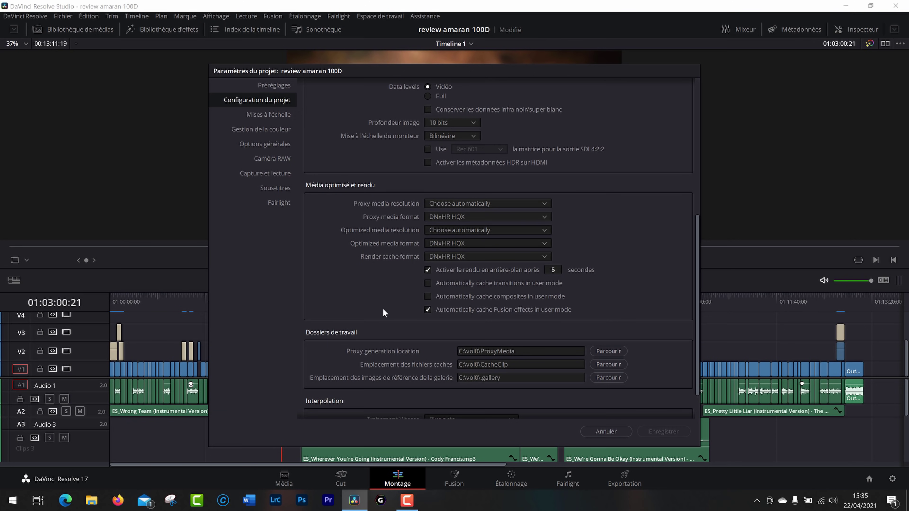
scroll(378, 306, up, 2)
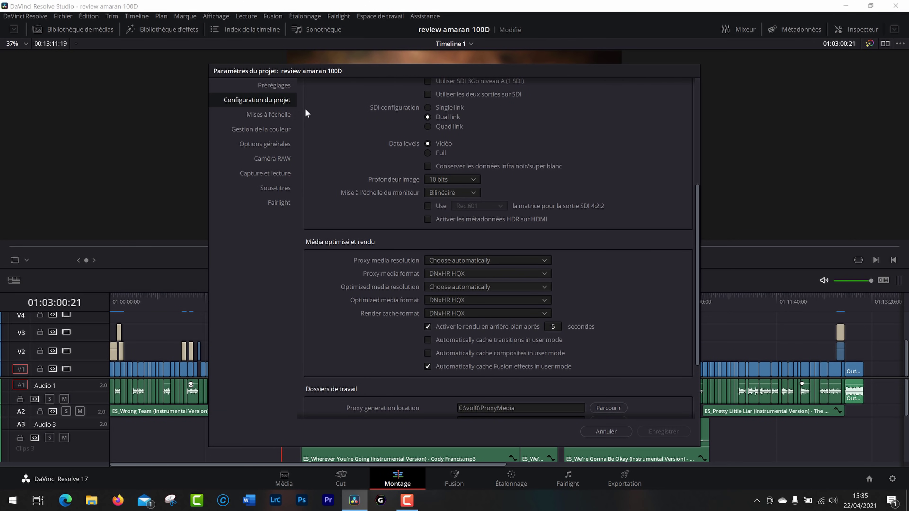
Examine the project's colour management settings, including the colour science options, and close the project settings without saving.
click(276, 130)
click(466, 105)
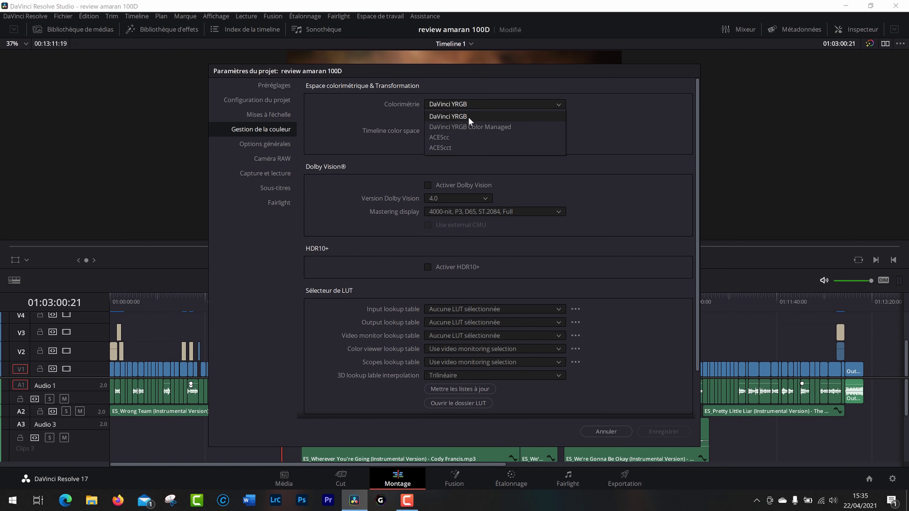
click(471, 103)
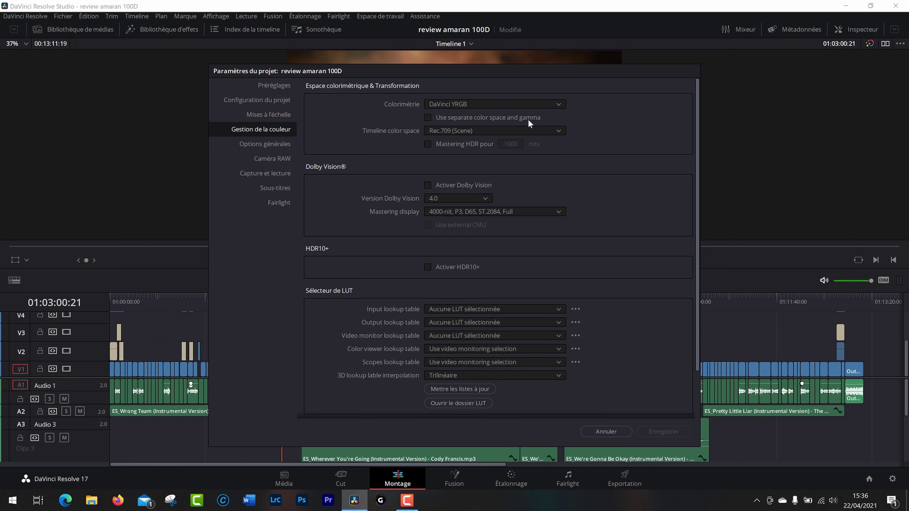
scroll(613, 225, down, 3)
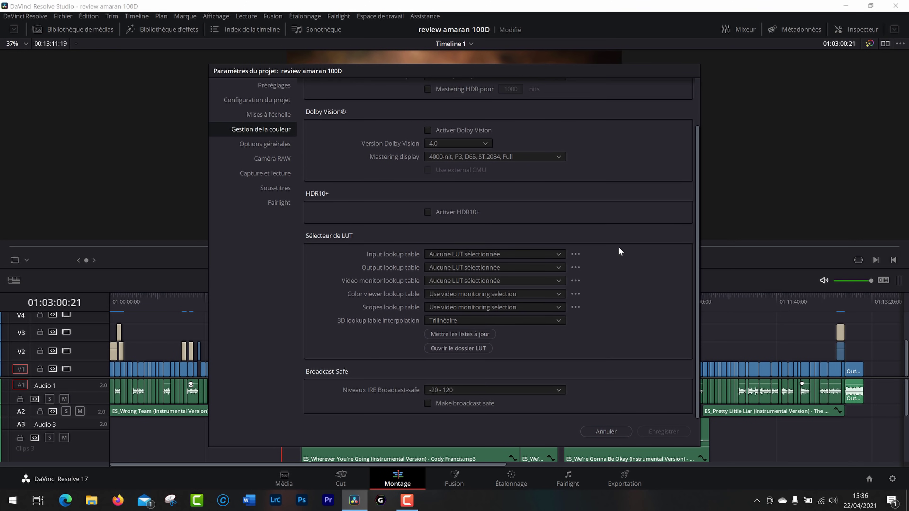
scroll(618, 246, up, 3)
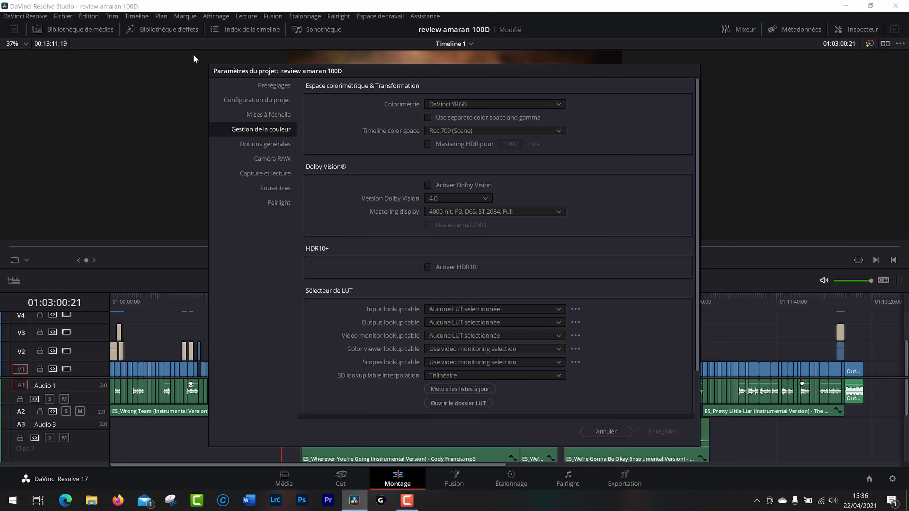
click(613, 431)
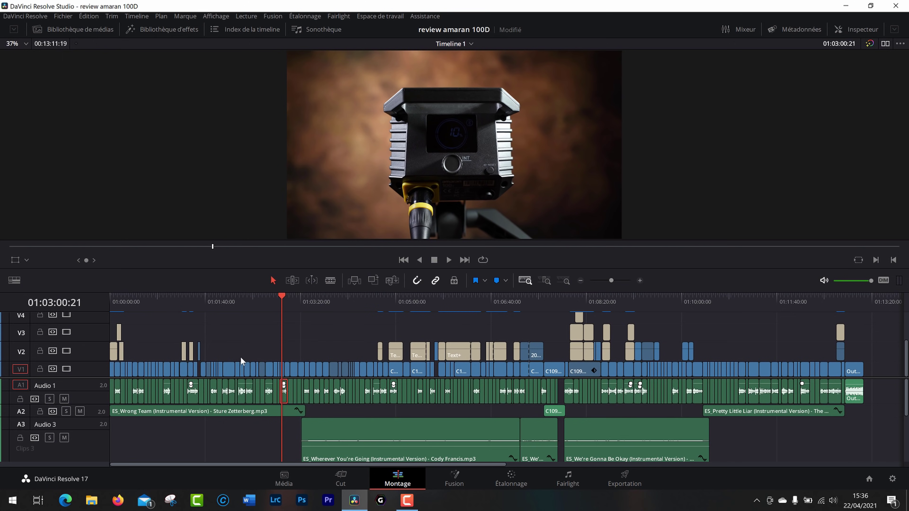
Place the playhead at 01:00:35:09 and adjust the audio fade-out at the end of the C1097.MP4 clip there.
mouse_move(179, 302)
mouse_down()
mouse_move(127, 300)
mouse_move(246, 301)
mouse_move(168, 297)
mouse_up()
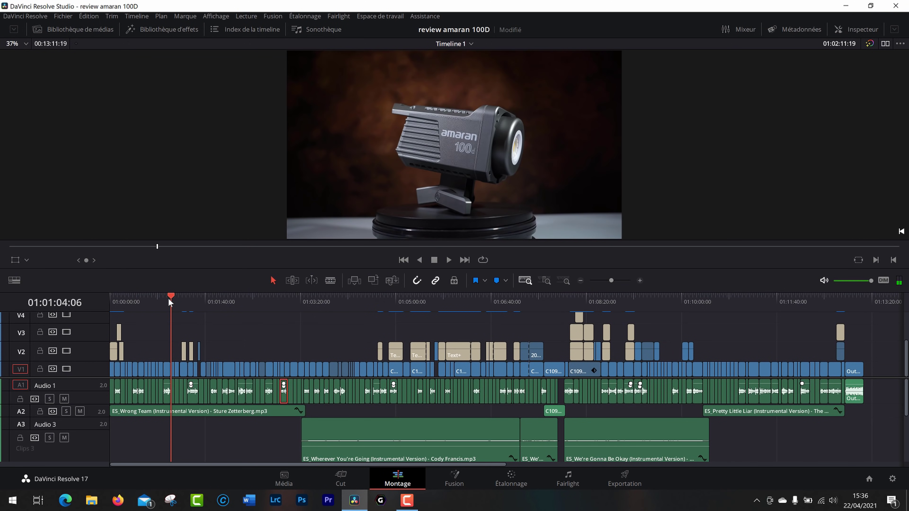
click(143, 303)
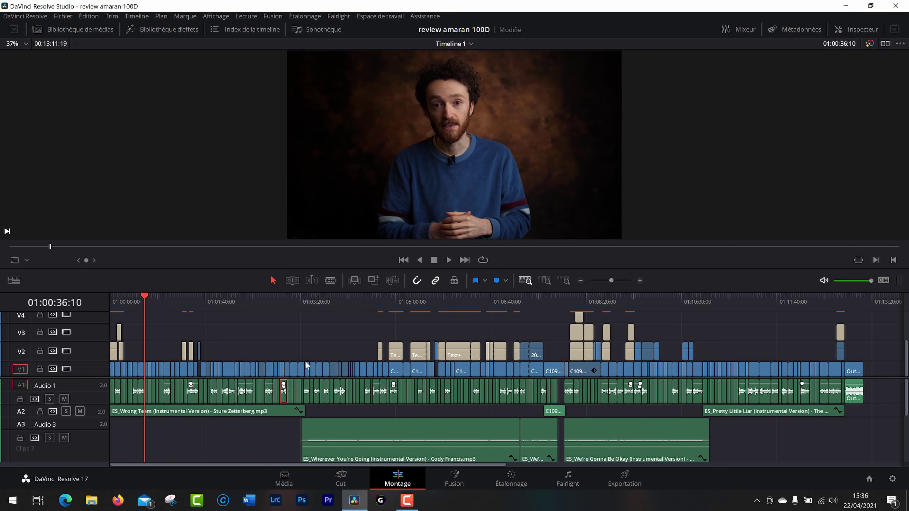
scroll(157, 317, up, 10)
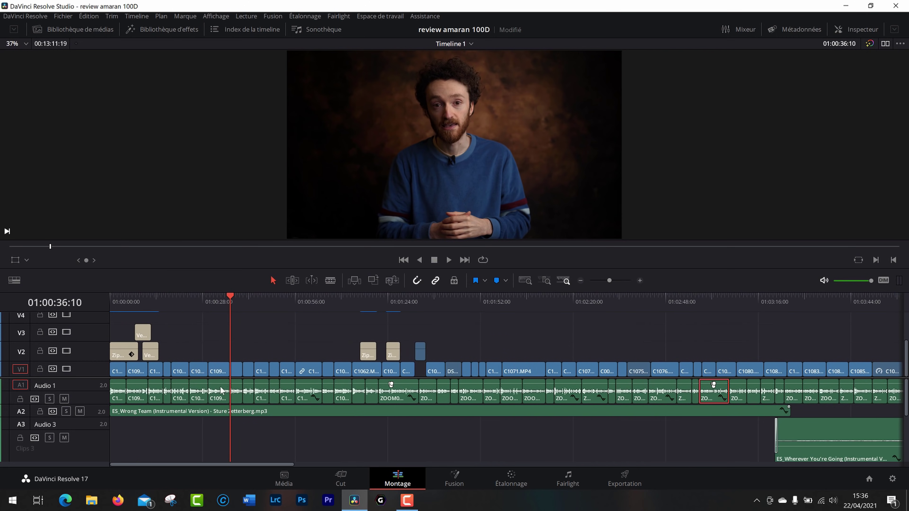
scroll(510, 346, up, 3)
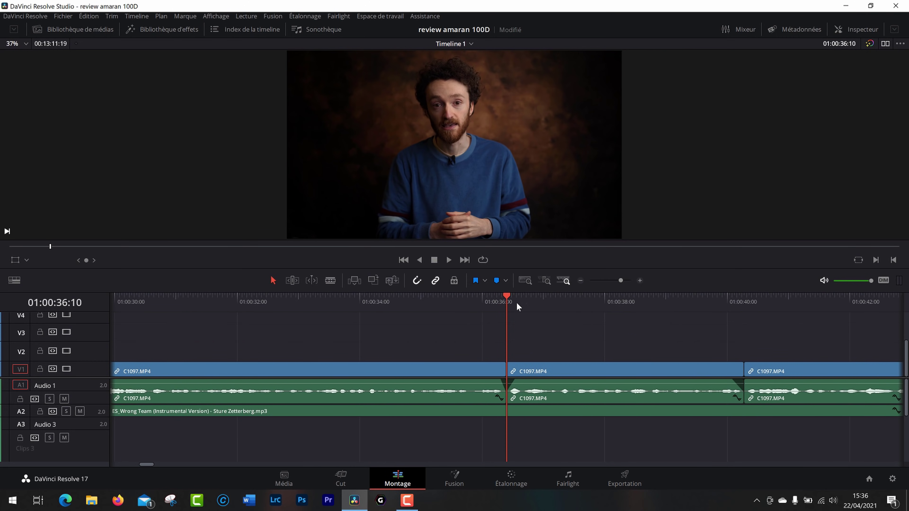
drag(516, 302, 443, 298)
key(space)
mouse_move(505, 381)
mouse_down()
mouse_move(405, 386)
mouse_move(506, 385)
mouse_up()
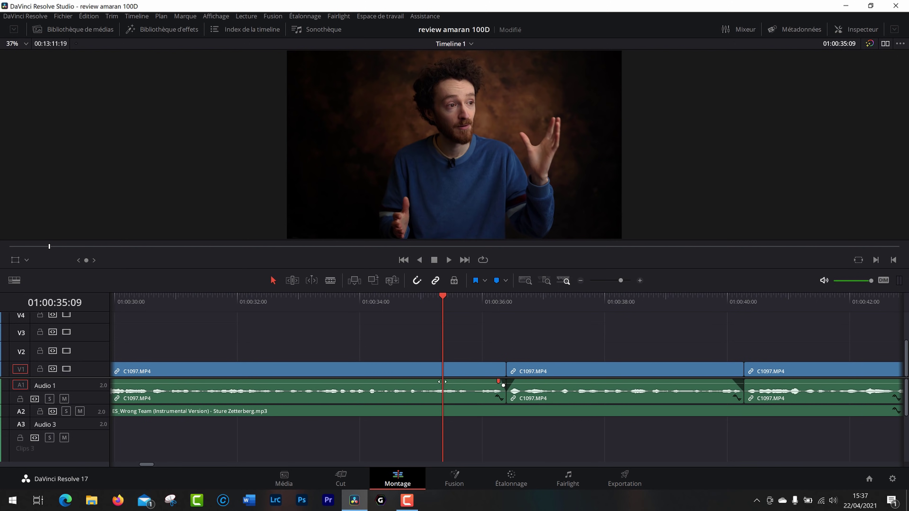
mouse_move(498, 381)
mouse_down()
mouse_move(479, 382)
mouse_move(524, 384)
mouse_move(473, 387)
mouse_move(502, 382)
mouse_move(482, 384)
mouse_move(494, 383)
mouse_up()
Add three volume keyframes to the audio of the C1097.MP4 clip under the playhead, and delete the middle one.
scroll(401, 430, left, 3)
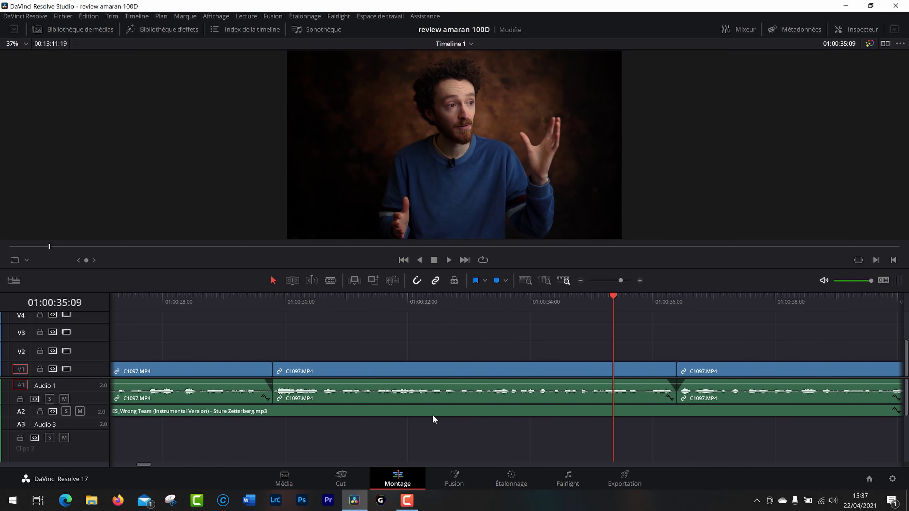
scroll(473, 399, up, 2)
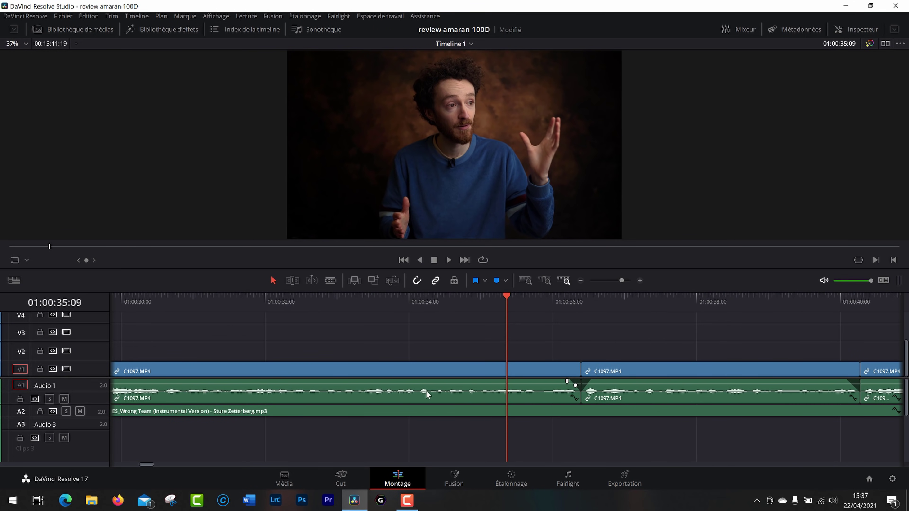
alt+click(362, 384)
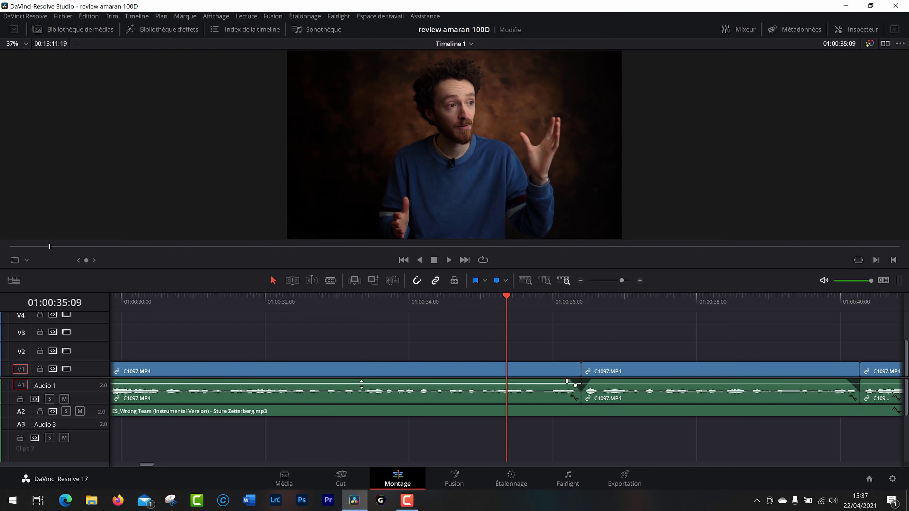
click(429, 387)
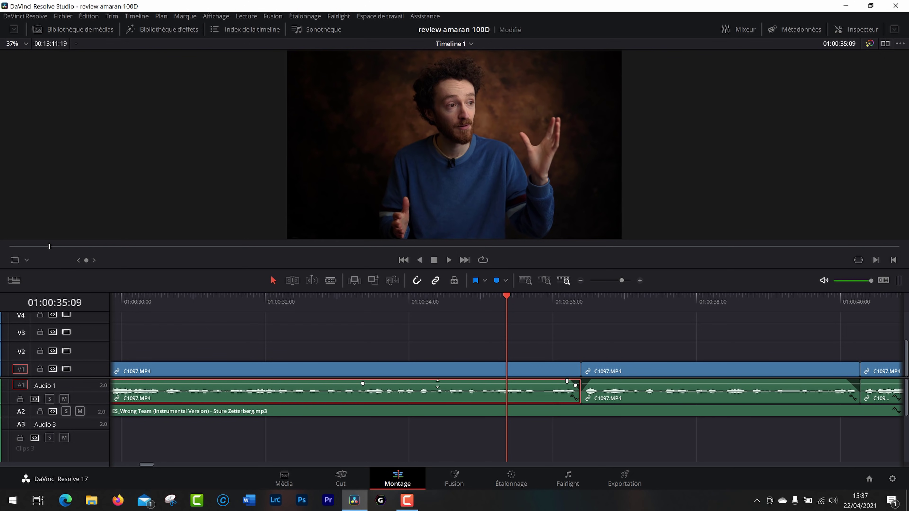
alt+click(437, 383)
alt+click(397, 384)
mouse_move(397, 383)
mouse_down()
mouse_move(396, 392)
mouse_move(397, 383)
mouse_up()
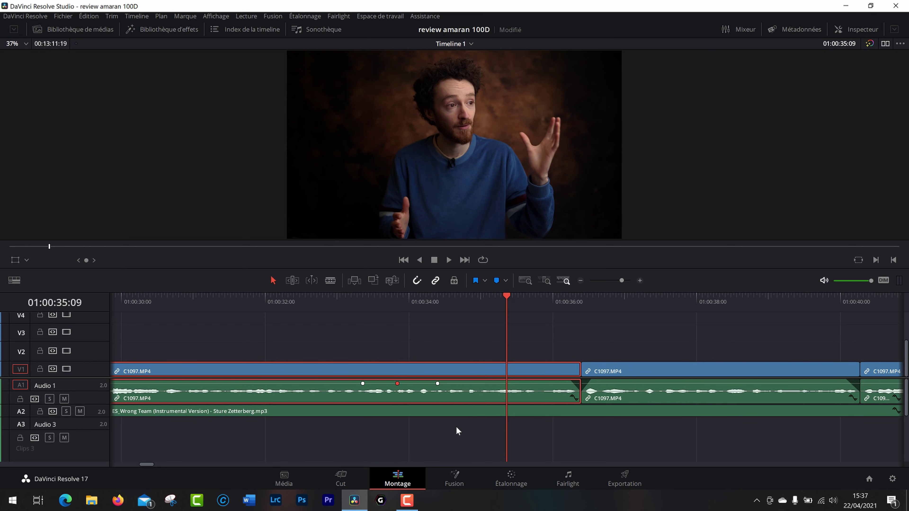
key(Delete)
Scrub the playhead to 01:01:45:12 and give the timeline area more height, with the full timeline extent fitted in view.
scroll(542, 367, down, 8)
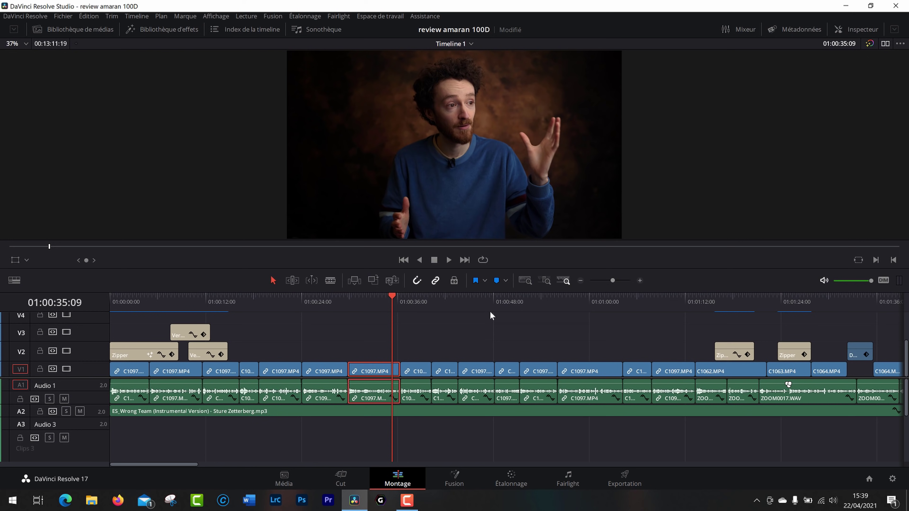
key(shift+z)
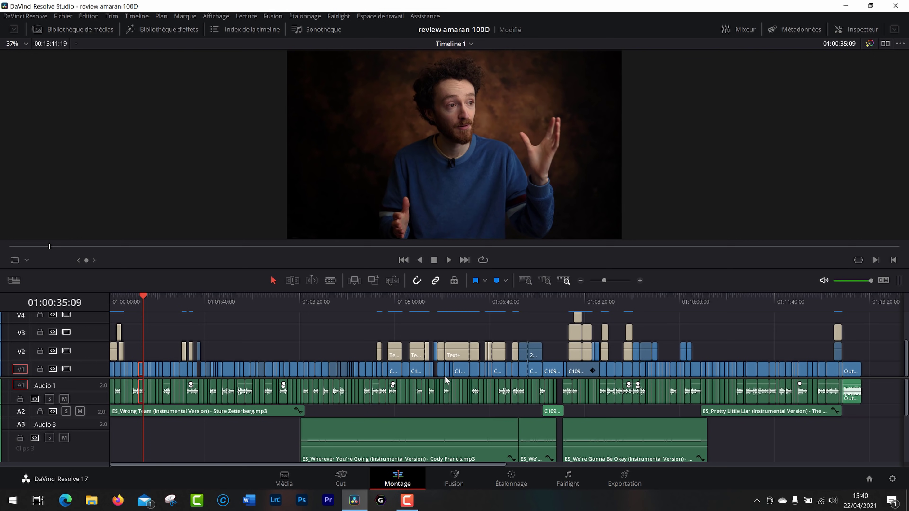
drag(124, 302, 133, 301)
drag(272, 299, 215, 299)
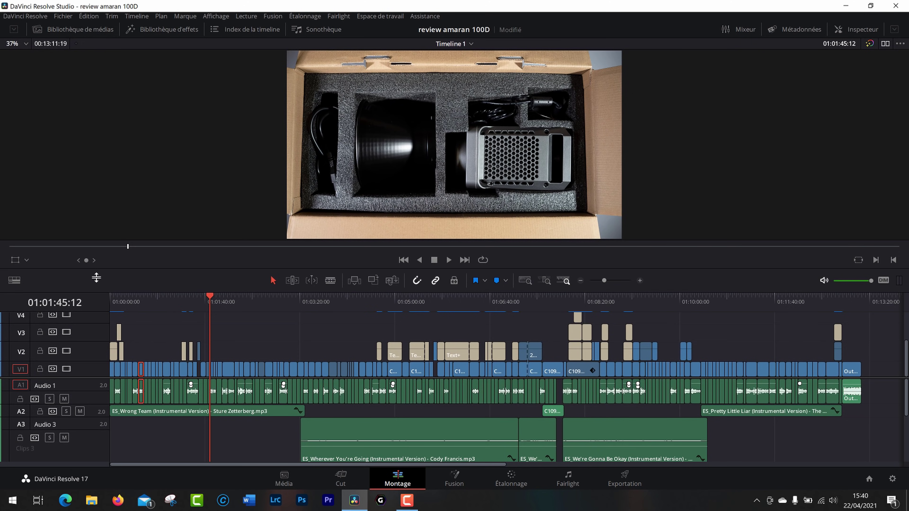
drag(128, 271, 119, 237)
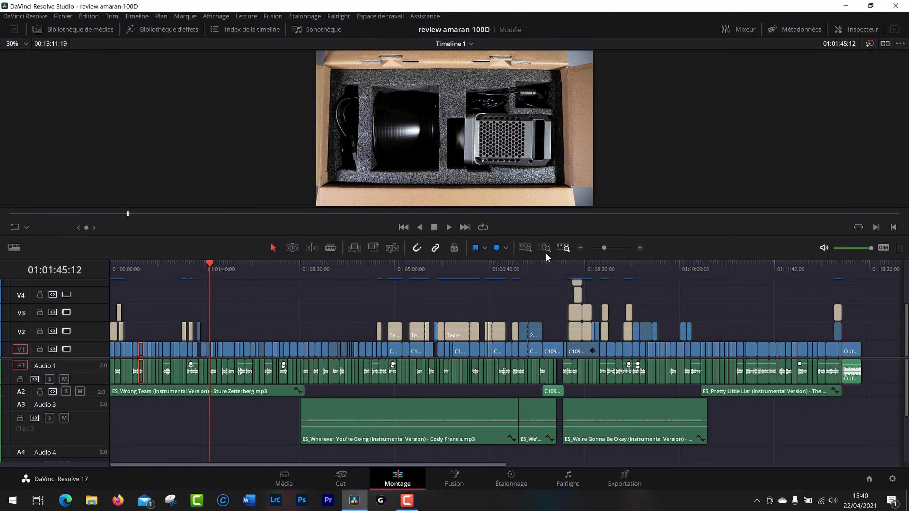
click(526, 251)
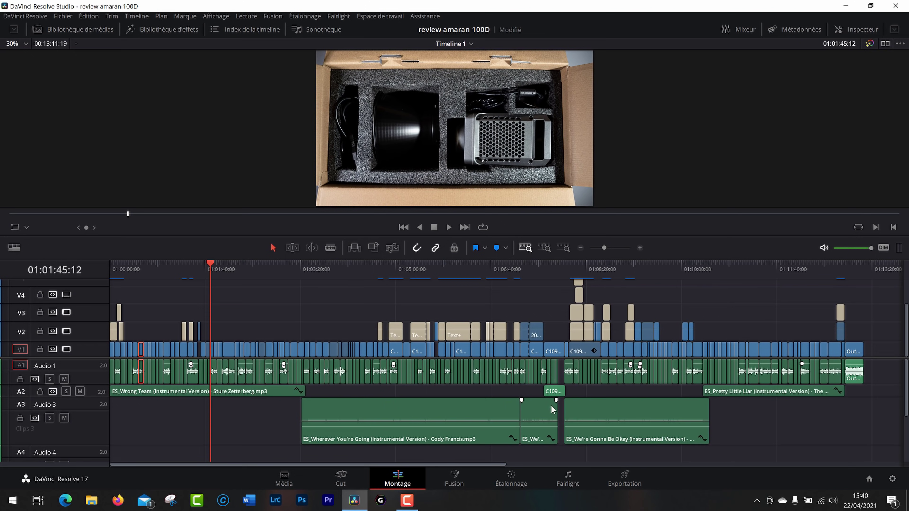
Switch to the Étalonnage page, show the clip thumbnails and select clip 03 for grading.
click(513, 480)
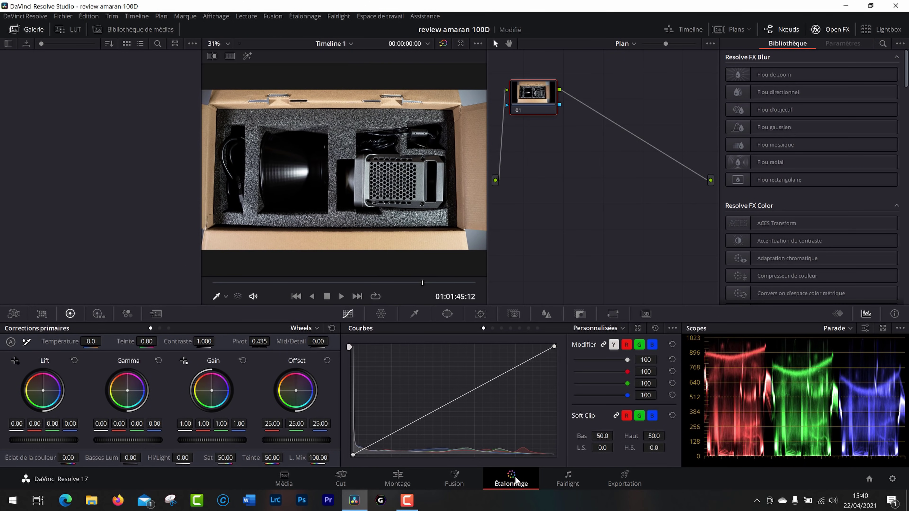
click(732, 30)
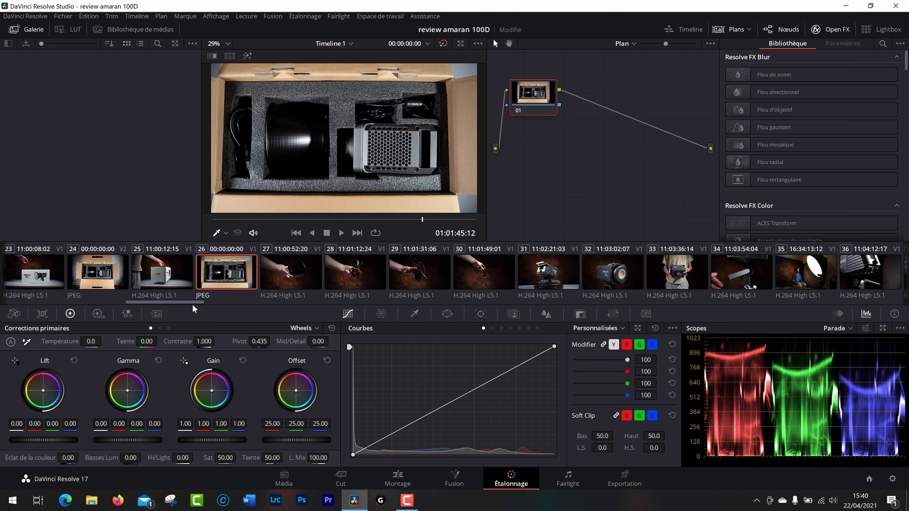
drag(191, 305, 61, 325)
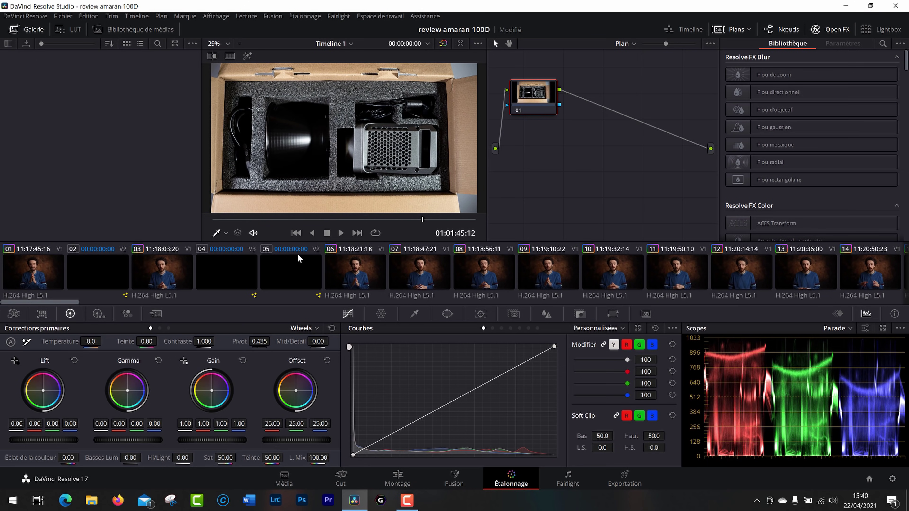
click(369, 262)
click(175, 278)
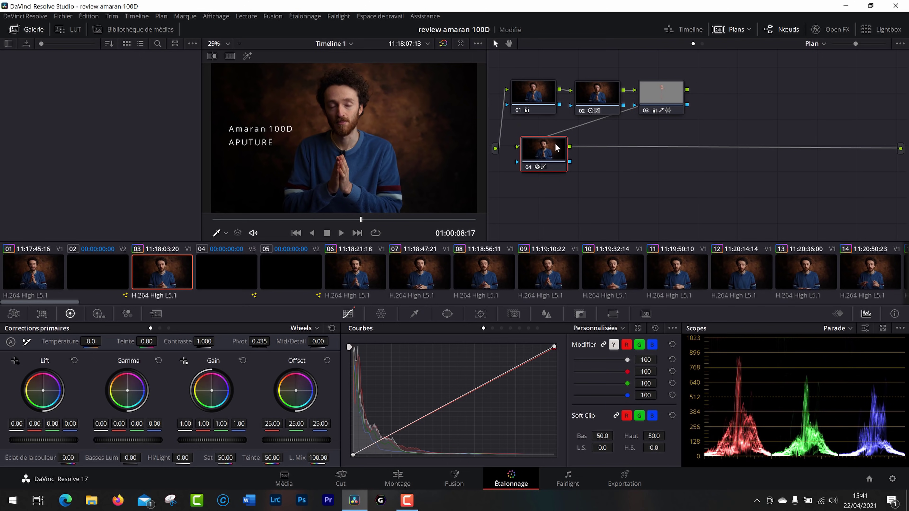
Reposition node 04 beneath nodes 02 and 03, and toggle node 01 off and on to compare its correction.
drag(545, 154, 605, 155)
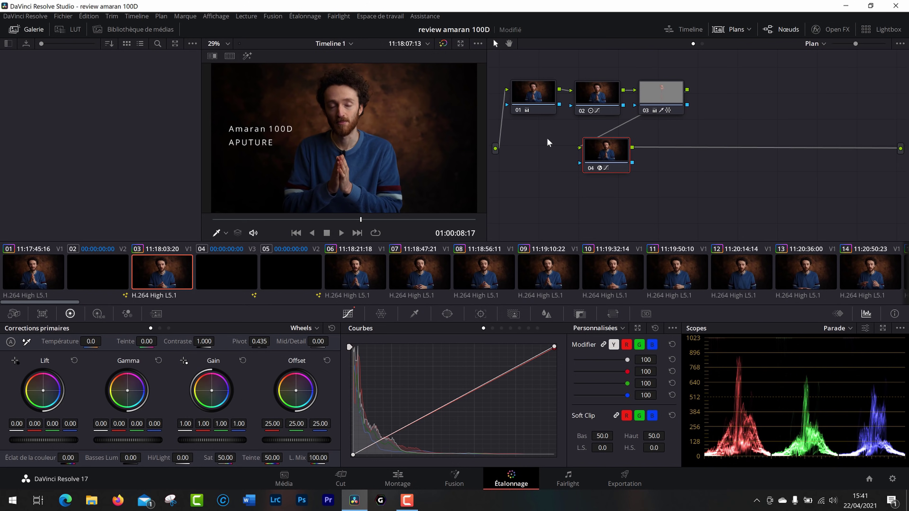
click(542, 92)
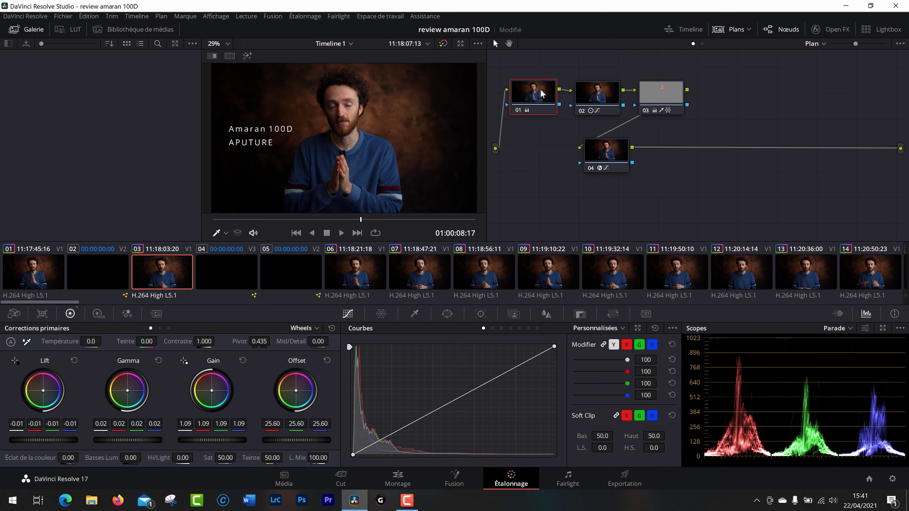
key(ctrl+d)
key(ctrl+d)
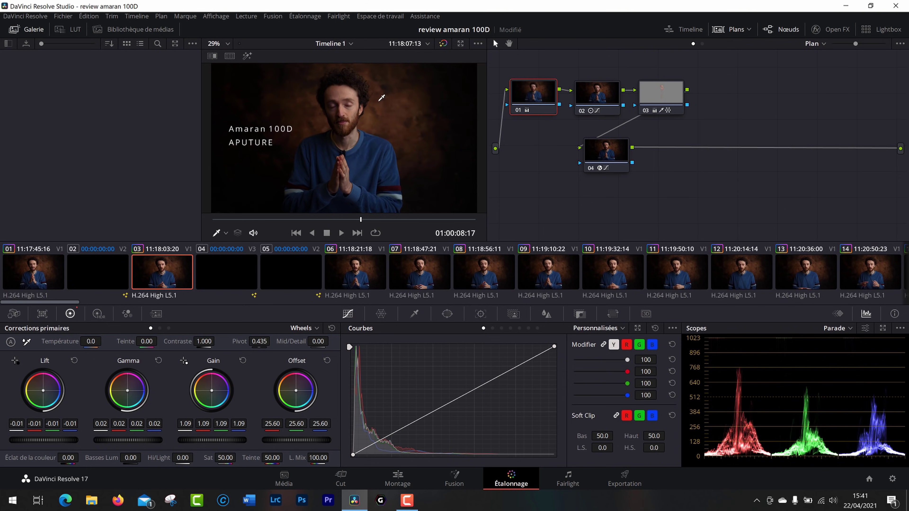
Compare the corrections of nodes 01 to 04 by selecting them in turn and toggling them off and on.
key(ctrl+d)
key(ctrl+d)
click(597, 102)
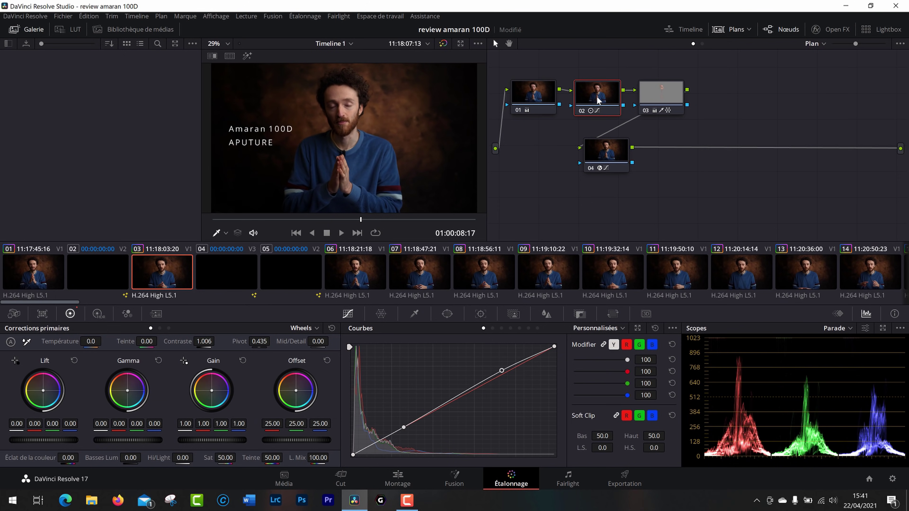
key(ctrl+d)
click(650, 98)
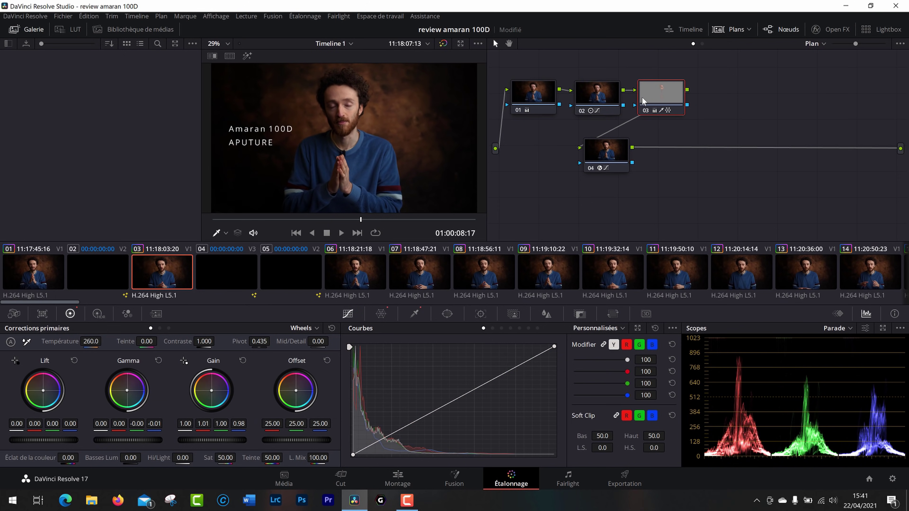
click(605, 158)
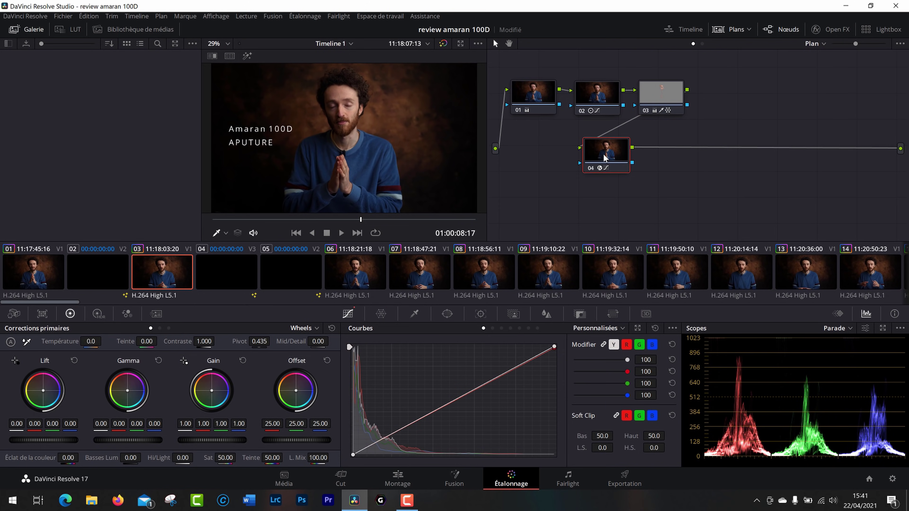
key(ctrl+d)
Enlarge the viewer beside the node graph with the timeline and clip thumbnails hidden, and move the playhead to the clip's first frame, 01:00:04:24.
click(669, 28)
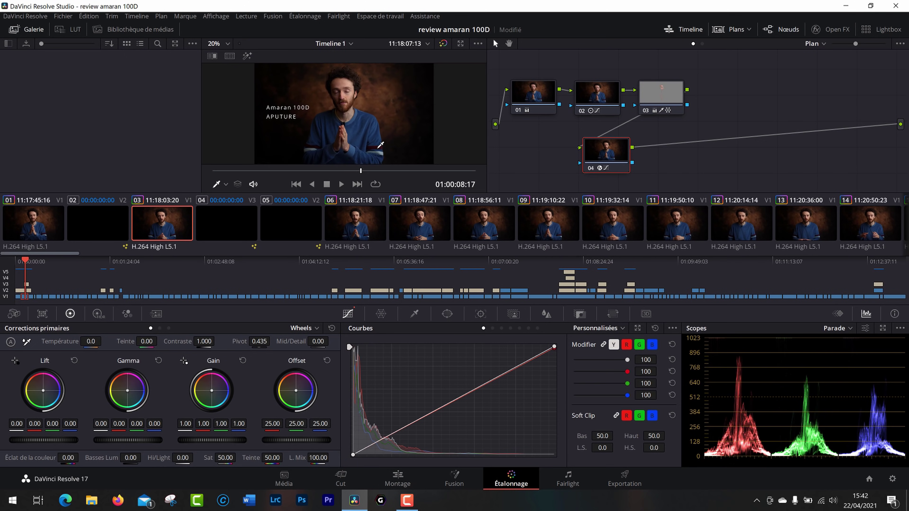
click(696, 32)
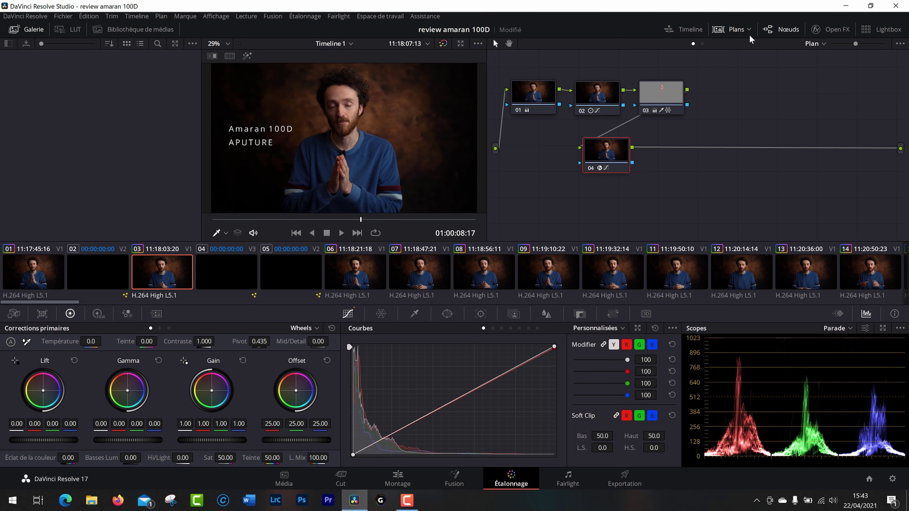
click(737, 30)
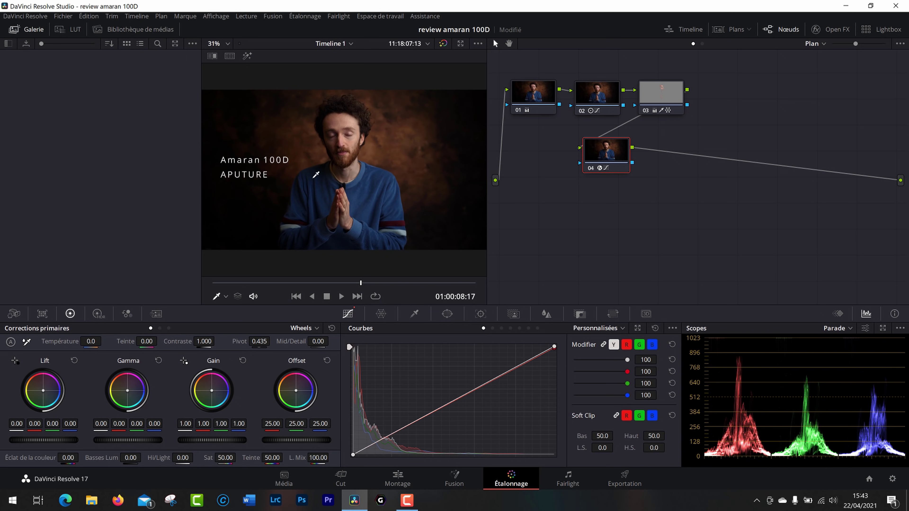
click(461, 43)
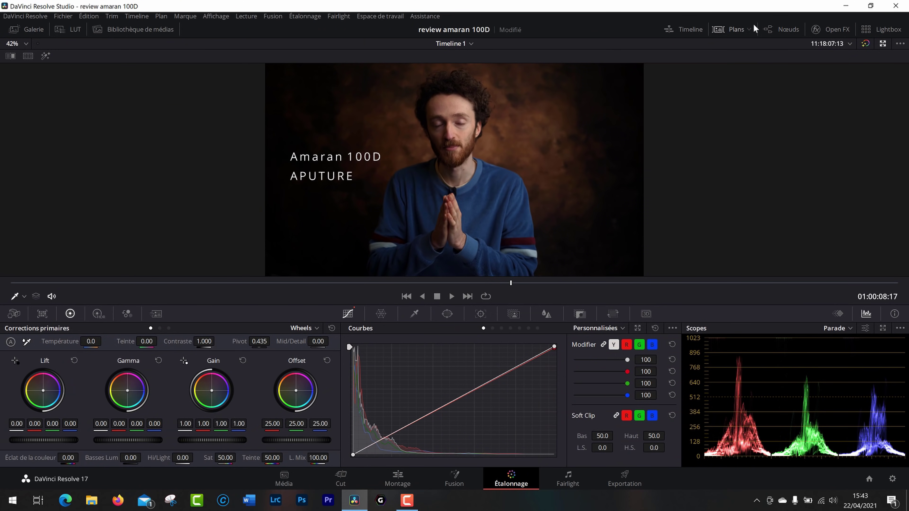
click(781, 27)
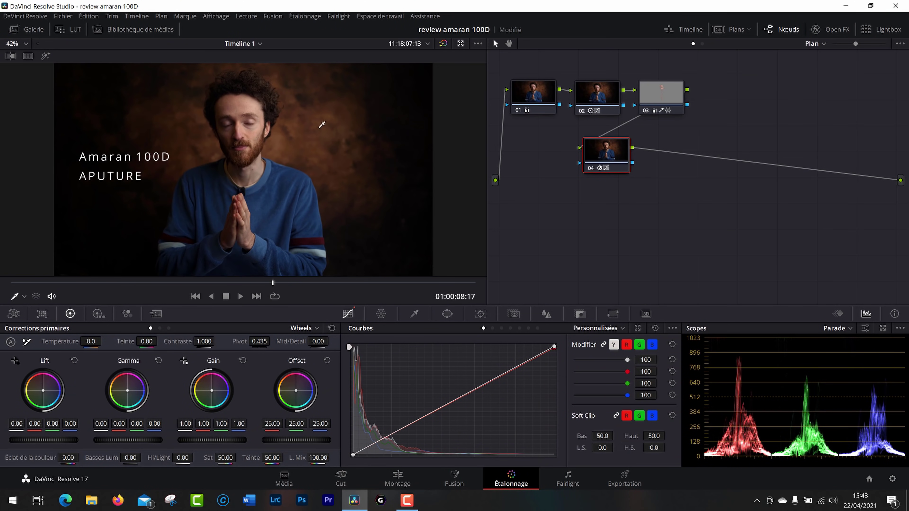
drag(275, 284, 72, 285)
key(Up)
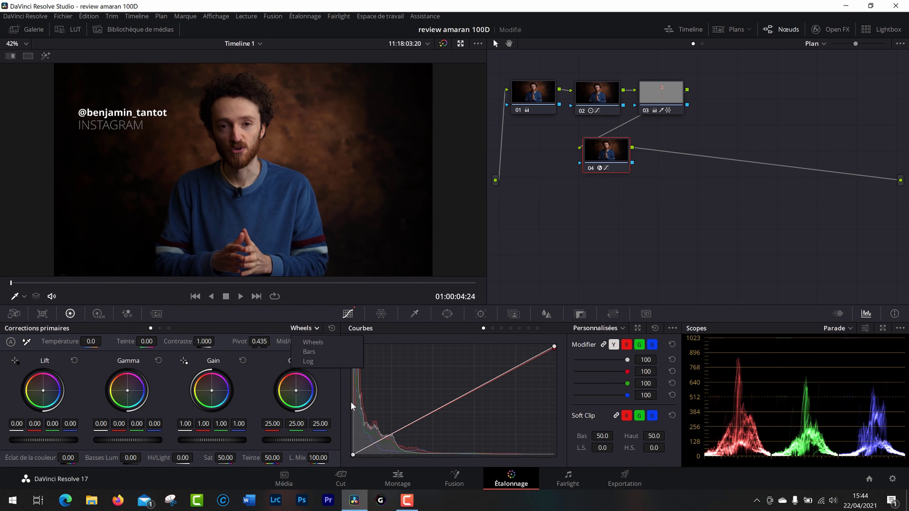
Look through the Caméra RAW, Correspondance des couleurs and High Dynamic Range palettes, ending on Corrections primaires.
click(14, 314)
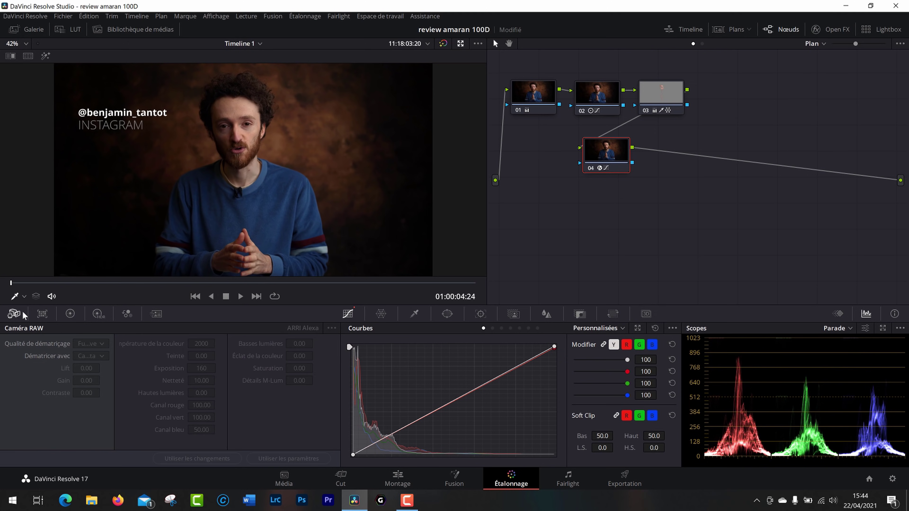
click(42, 314)
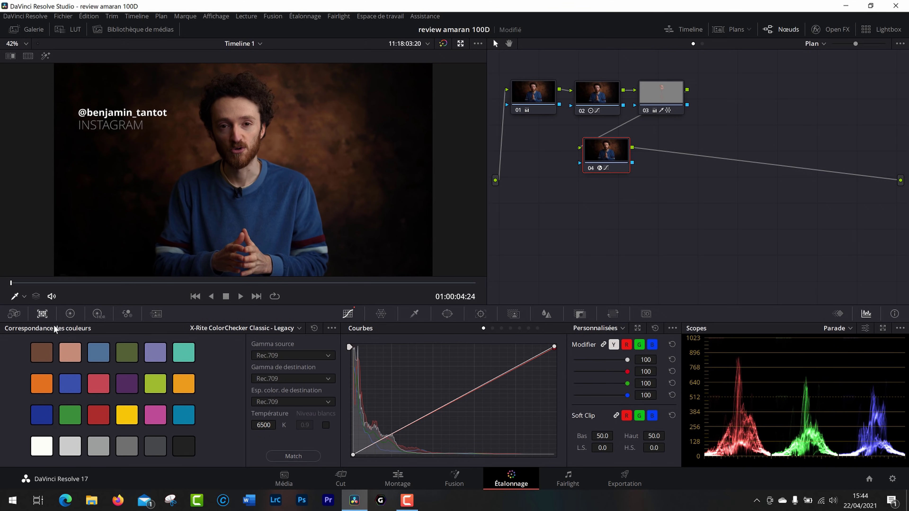
click(71, 314)
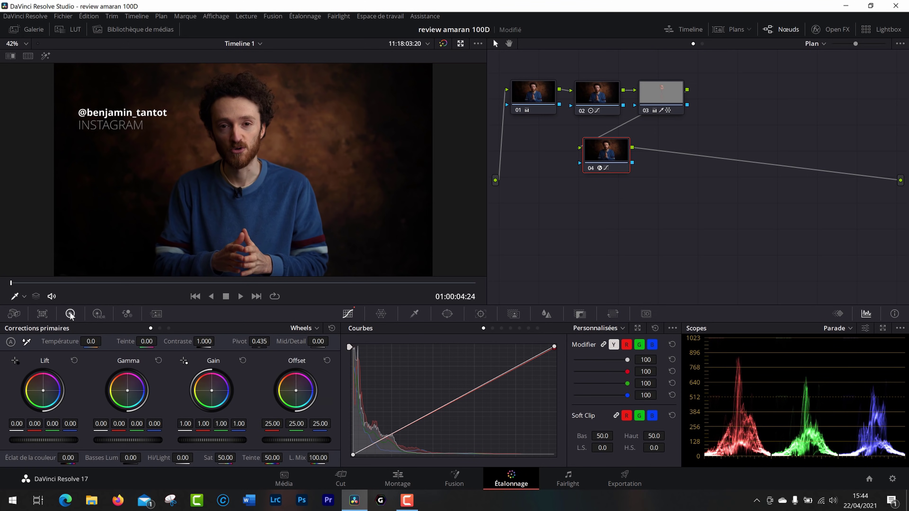
click(95, 317)
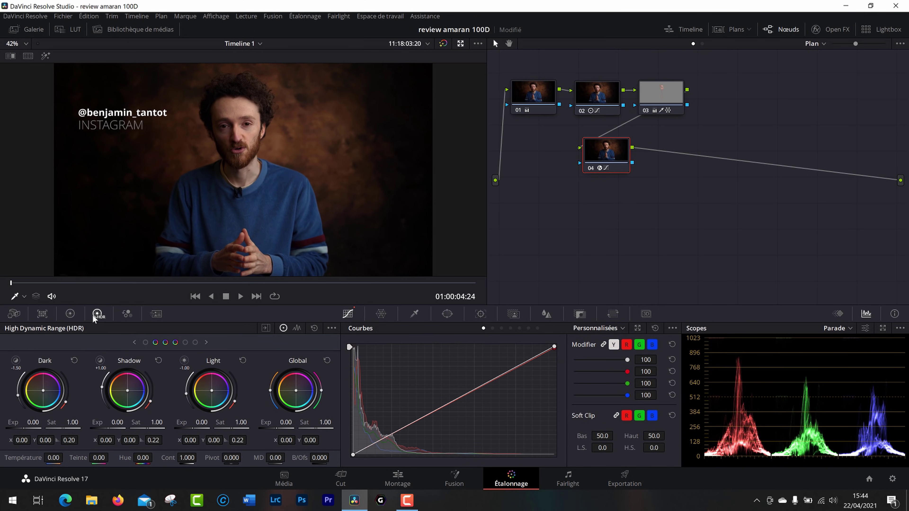
click(70, 313)
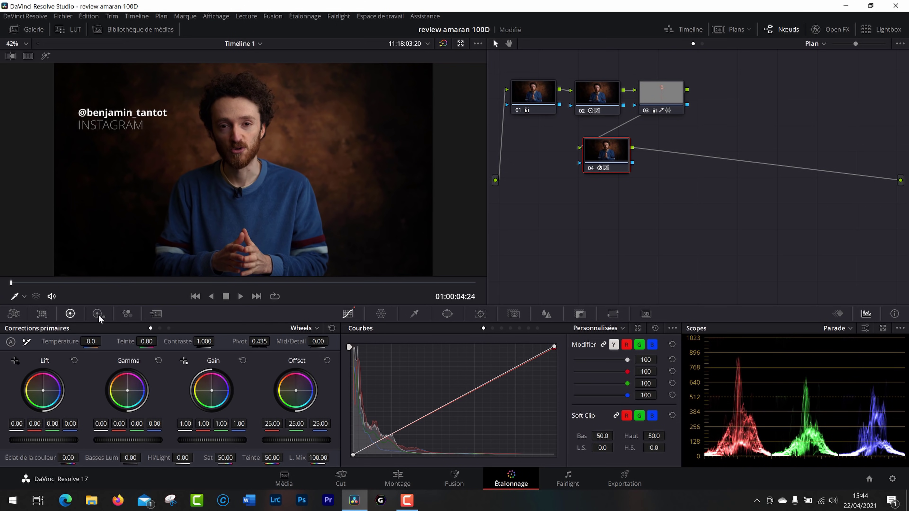
Look through the Hue vs Hue, Hue vs Sat, Hue vs Lum and Sat Vs Lum curves for node 04.
click(492, 329)
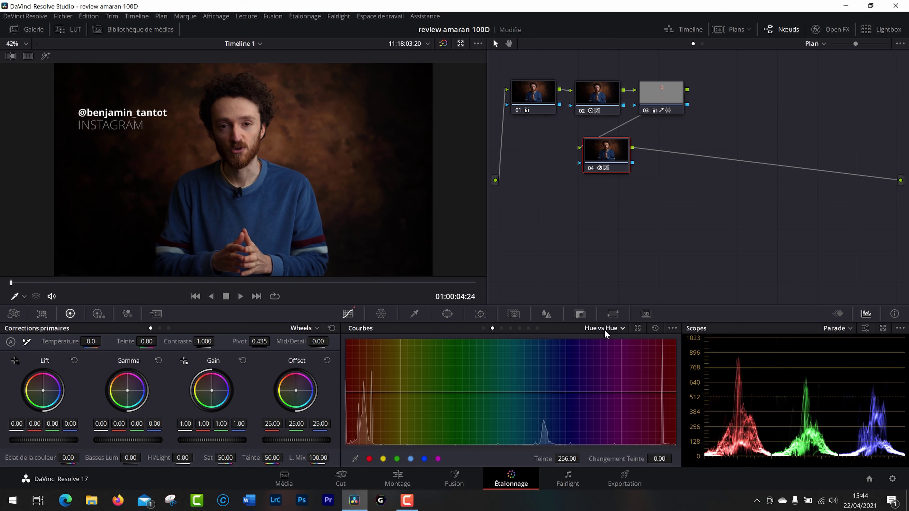
click(502, 329)
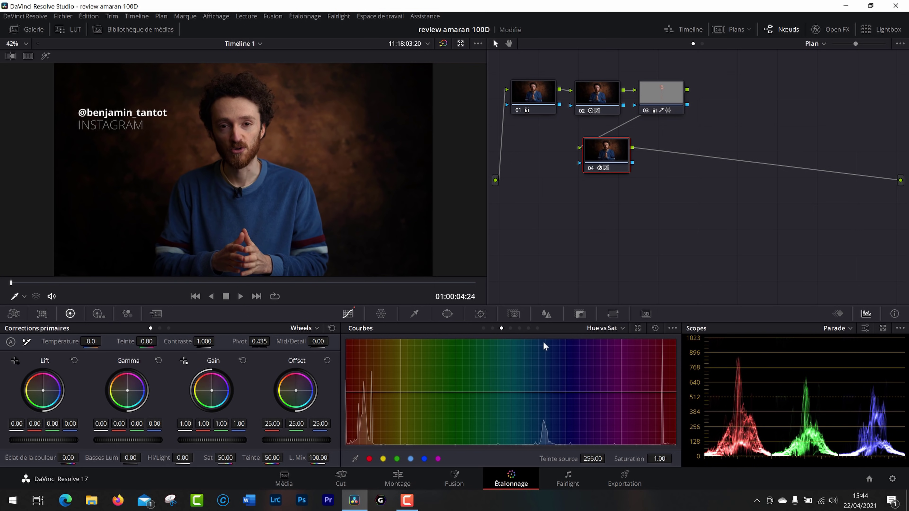
click(512, 330)
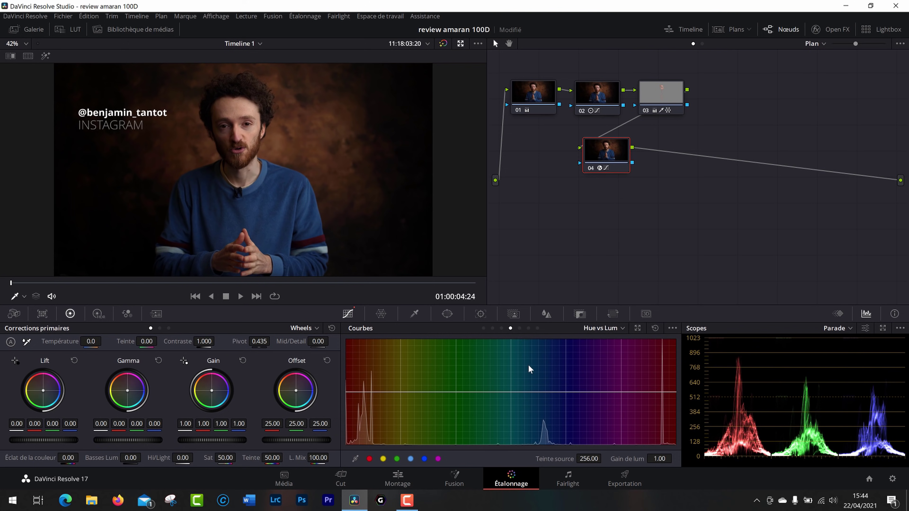
click(537, 328)
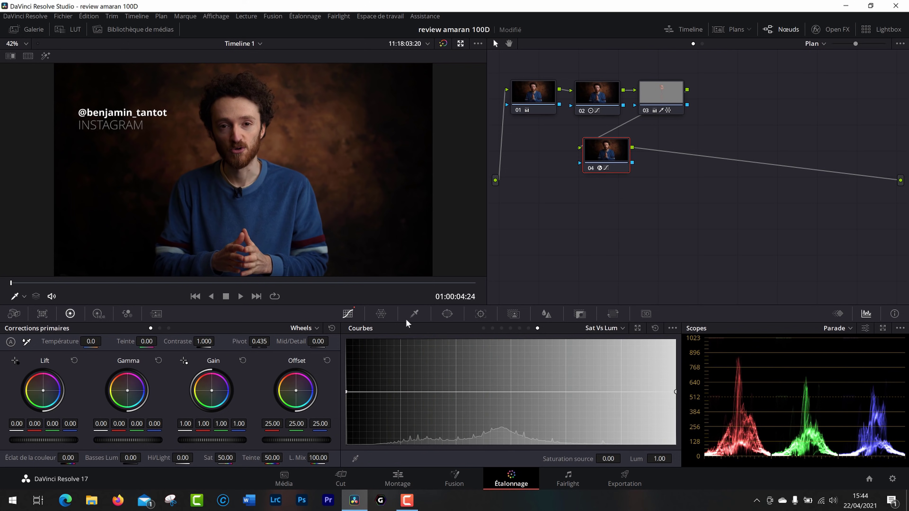
Look through the Déformation Couleur, Sélecteur and Power Window tools, ending on Courbes.
click(382, 315)
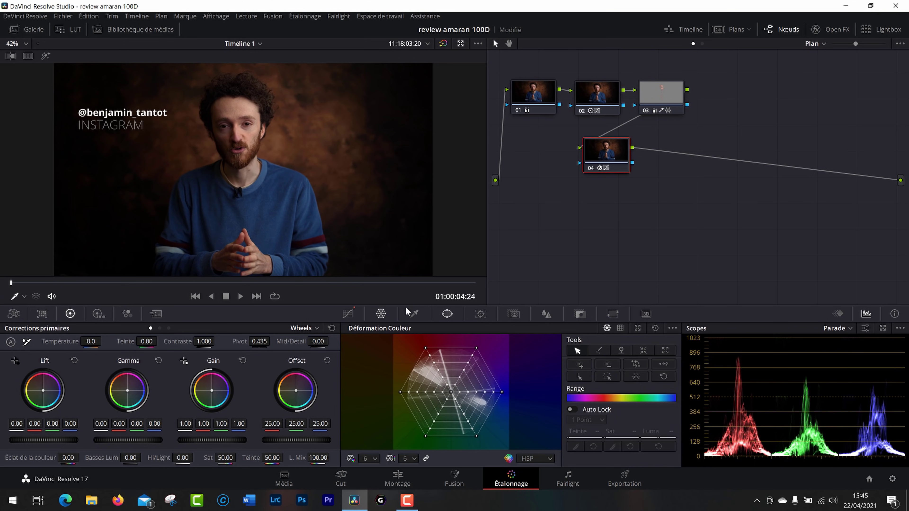
click(424, 313)
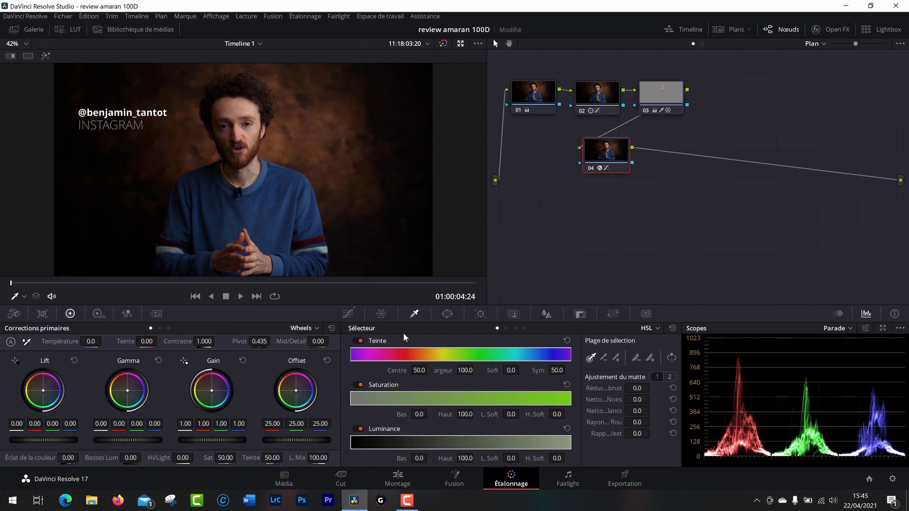
click(447, 314)
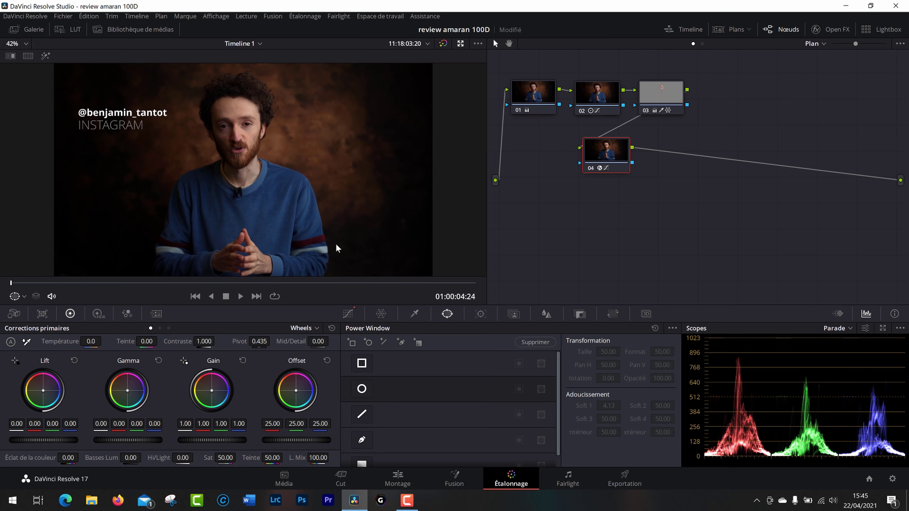
click(349, 314)
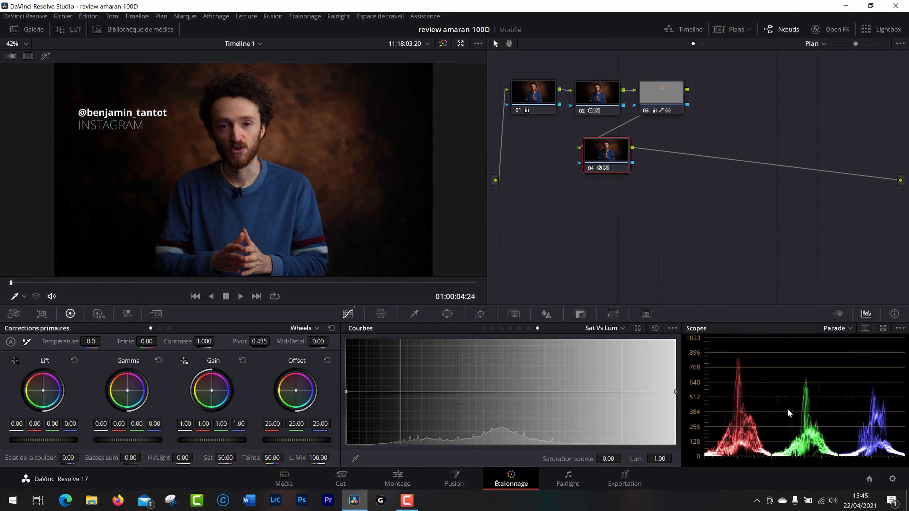
Expand the scopes into a floating window, examine them in the four-scope layout, and close the window.
click(883, 329)
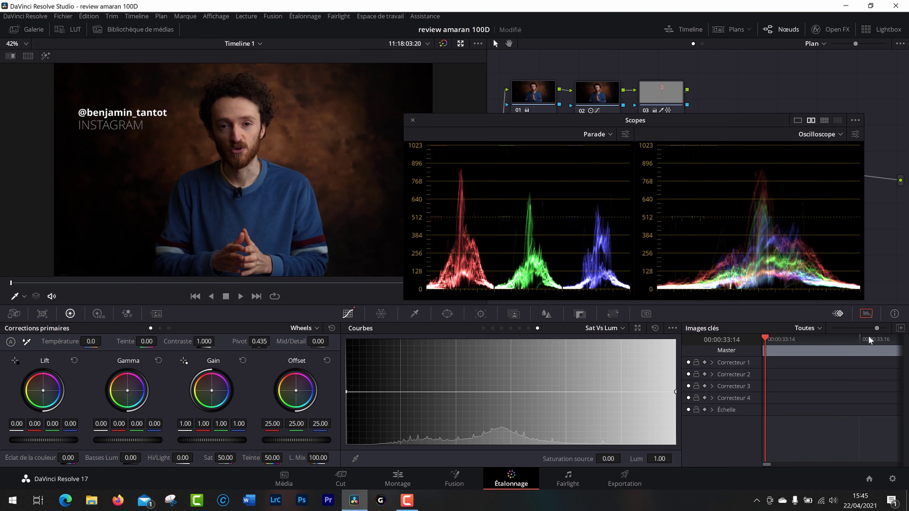
mouse_move(707, 134)
mouse_down()
mouse_move(680, 98)
mouse_move(693, 131)
mouse_move(382, 195)
mouse_move(702, 168)
mouse_move(696, 146)
mouse_up()
click(810, 164)
click(809, 164)
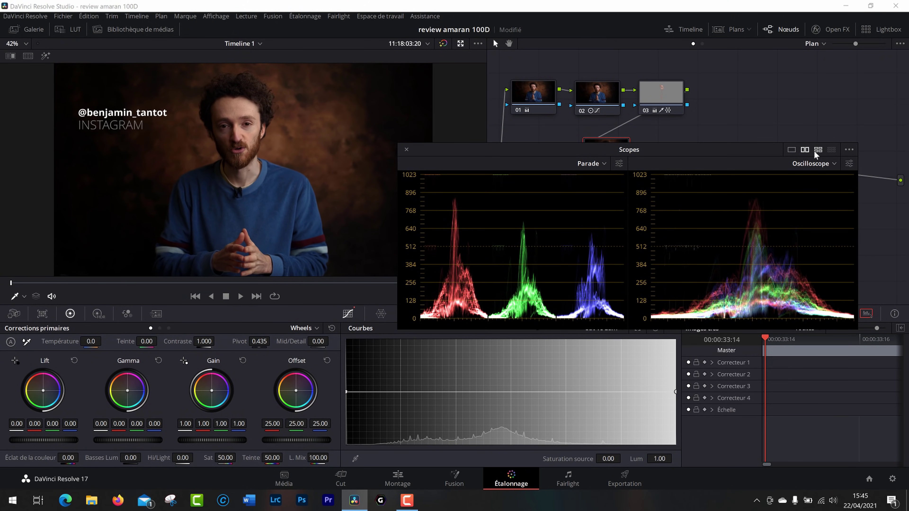
click(819, 149)
drag(788, 152, 825, 92)
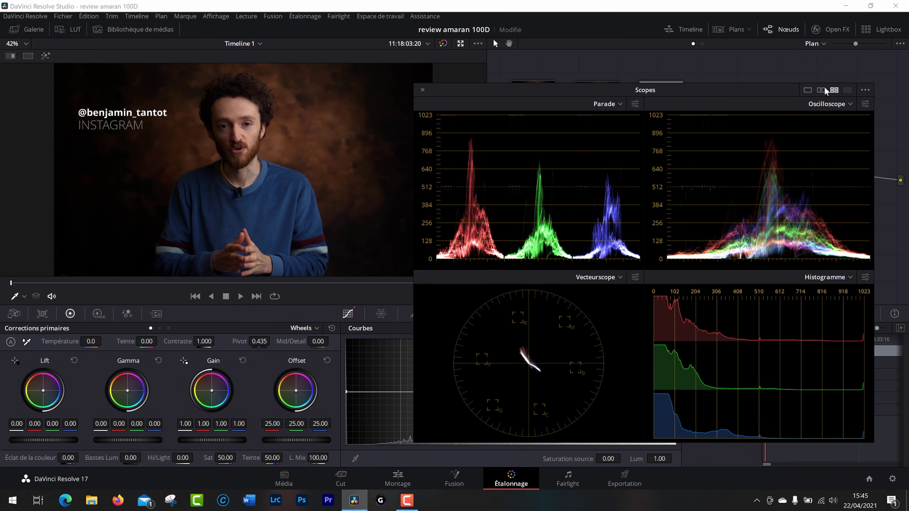
key(ctrl+shift+w)
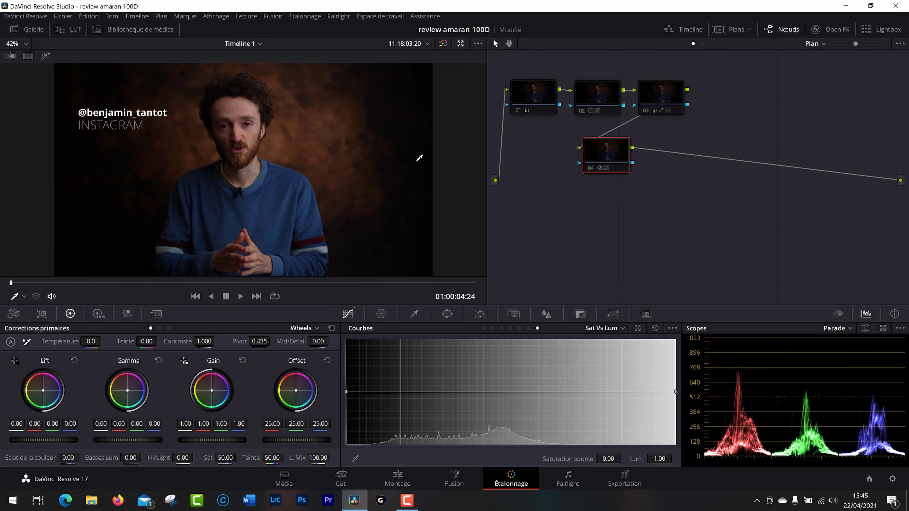
Show the clip thumbnails, select clip 36, and browse the following clips up to clip 57.
click(736, 29)
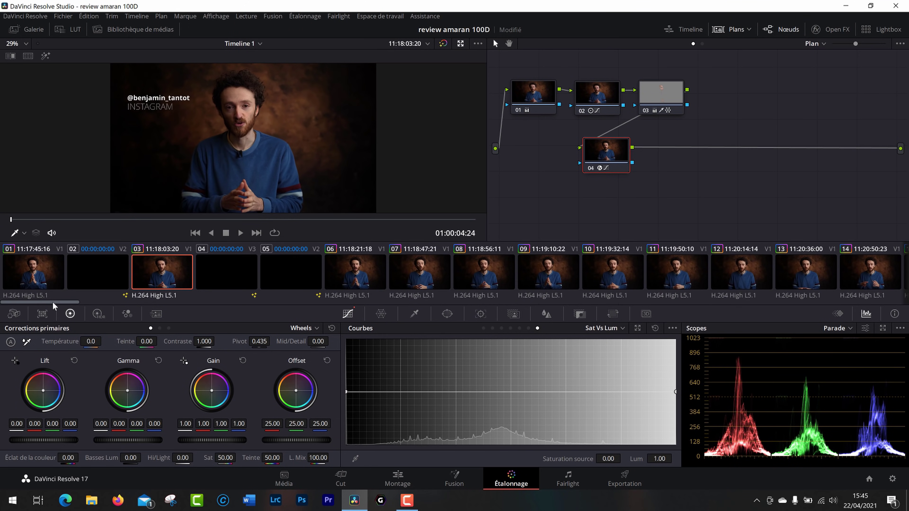
scroll(144, 298, down, 5)
scroll(144, 298, down, 20)
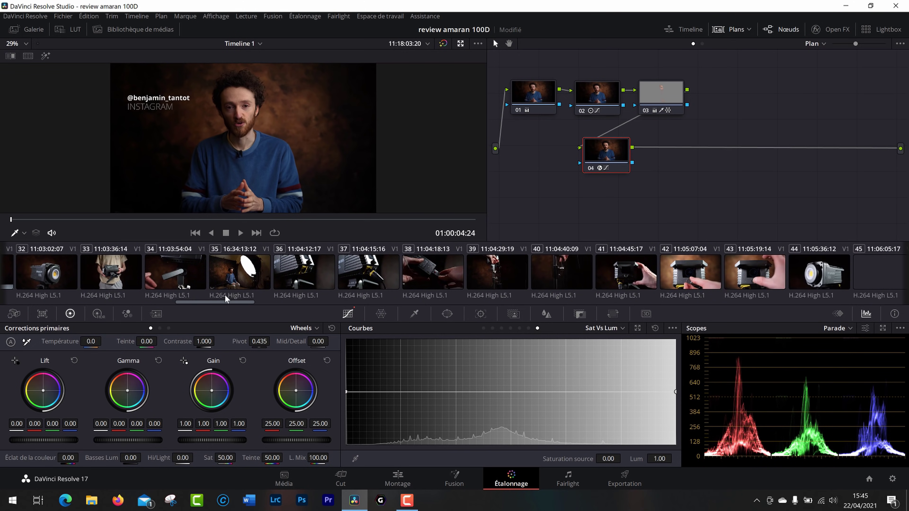
click(314, 282)
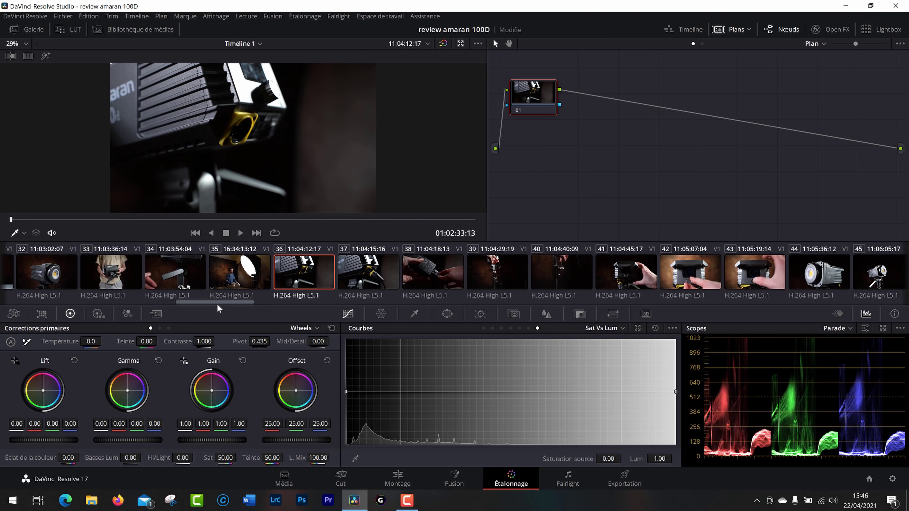
drag(219, 304, 283, 306)
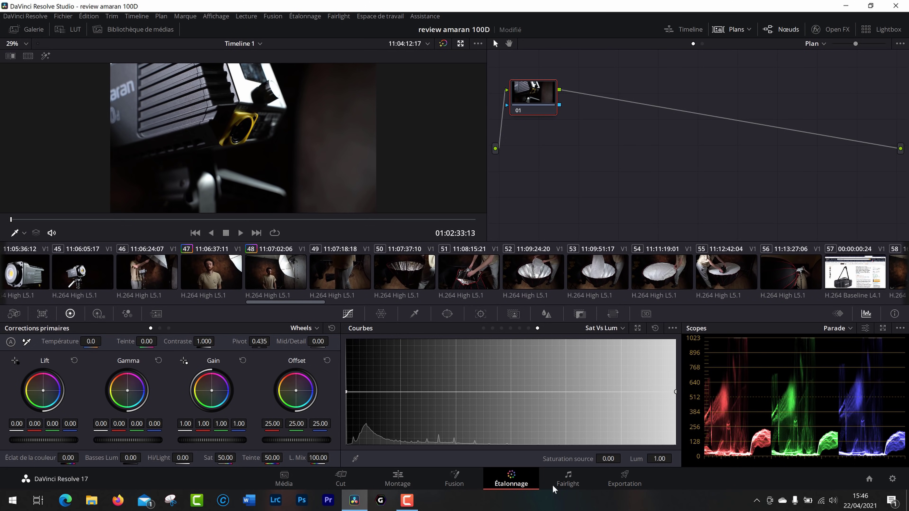
Revisit the Montage page, and choose the YouTube 1080p preset on the Exportation page.
mouse_move(414, 501)
click(397, 478)
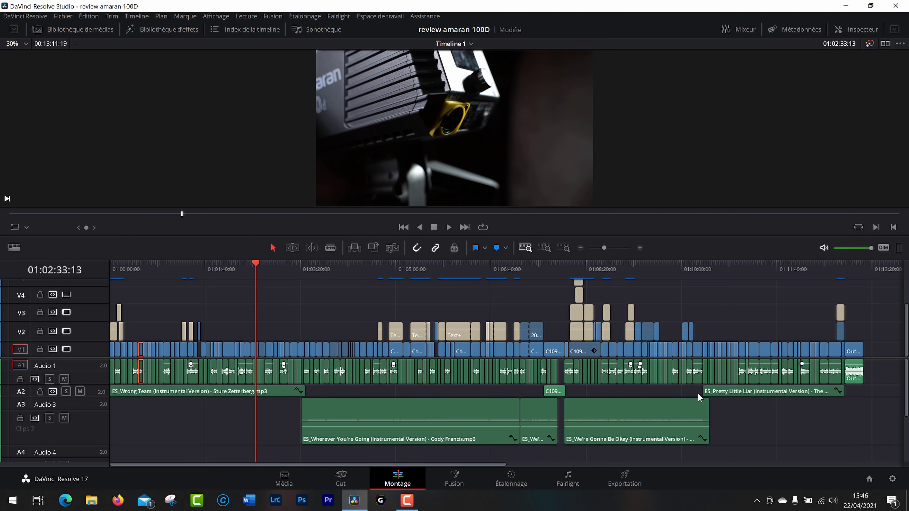
click(633, 483)
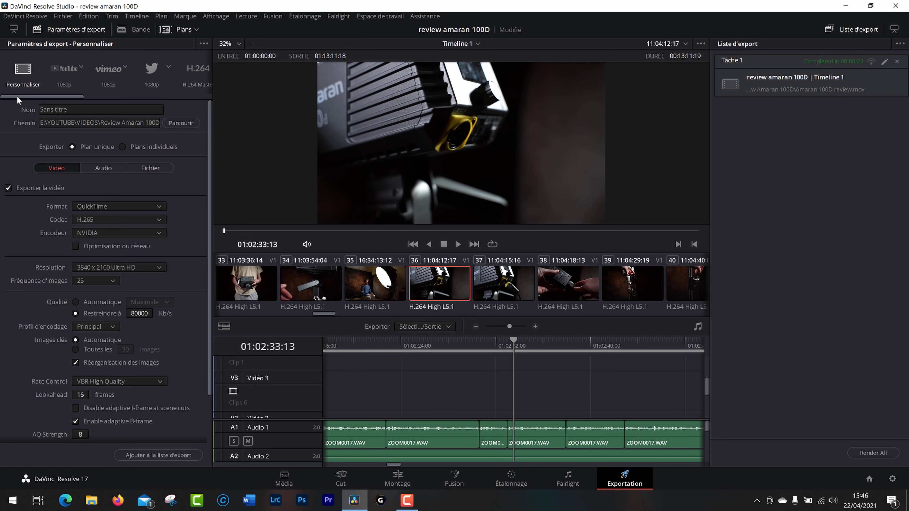
drag(18, 97, 29, 98)
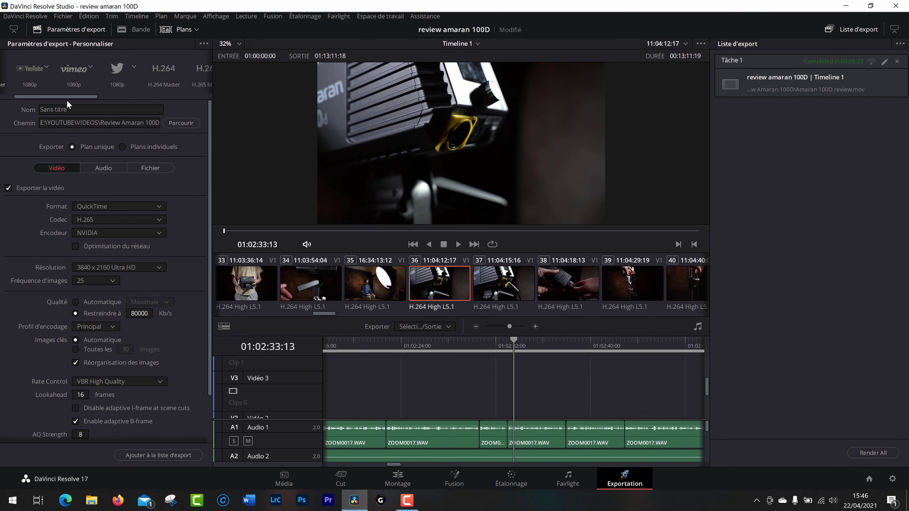
click(59, 72)
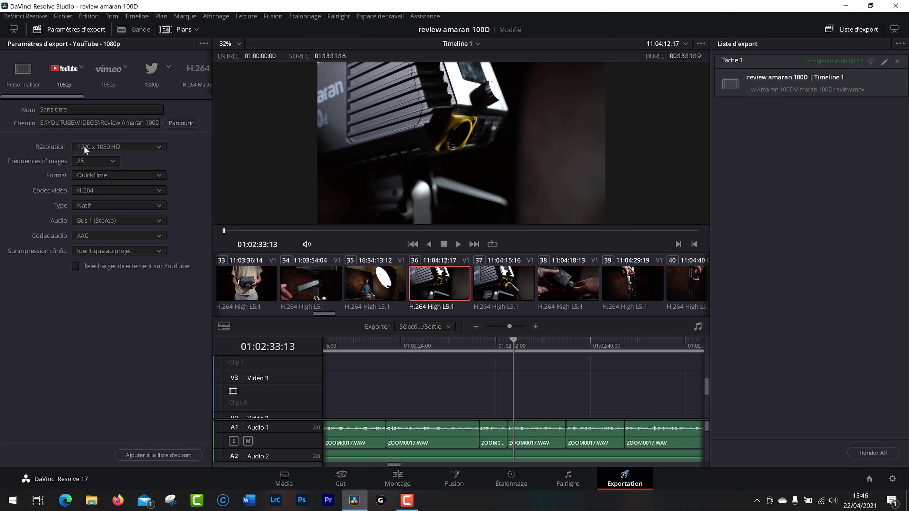
Check the Résolution, Format and Codec vidéo choices of the YouTube 1080p preset, leaving them as they are.
click(125, 148)
click(126, 149)
click(127, 177)
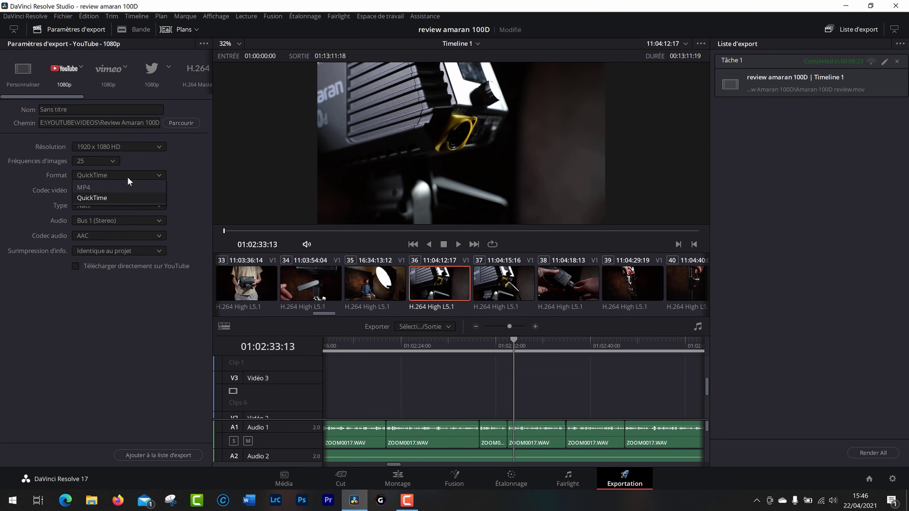
click(127, 178)
click(117, 192)
click(119, 189)
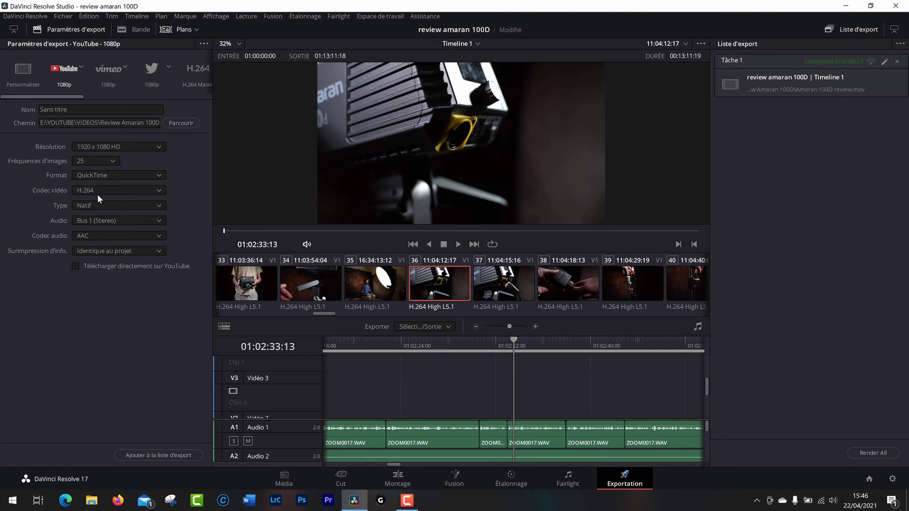
Switch to the Personnaliser export settings and choose NVIDIA as the Encodeur for the QuickTime H.265 video.
click(39, 71)
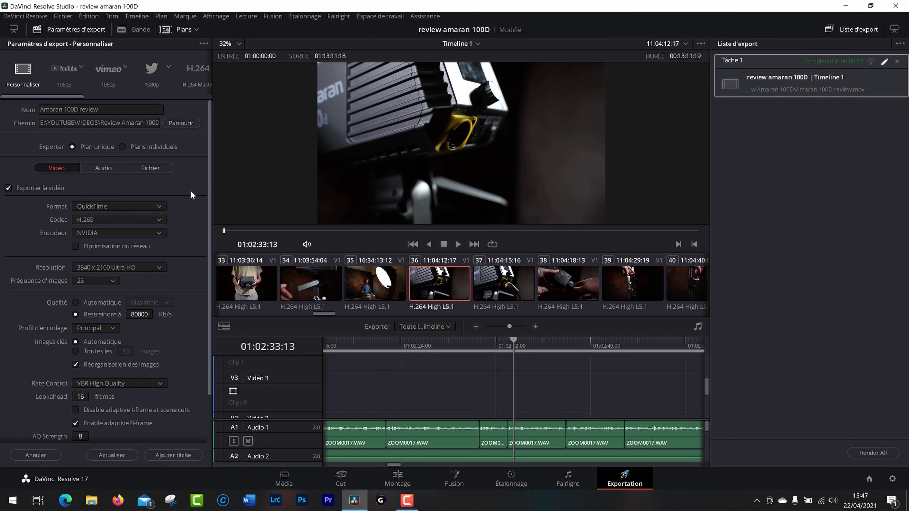
scroll(190, 195, down, 1)
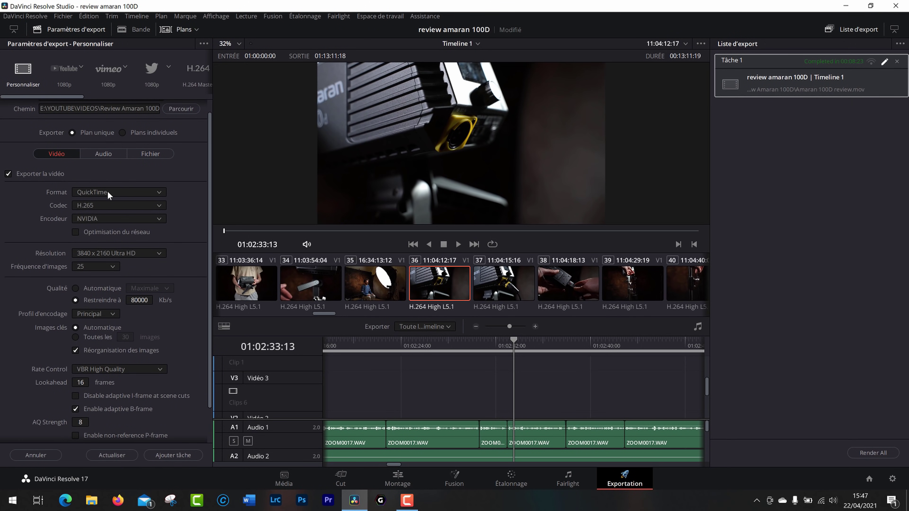
click(115, 220)
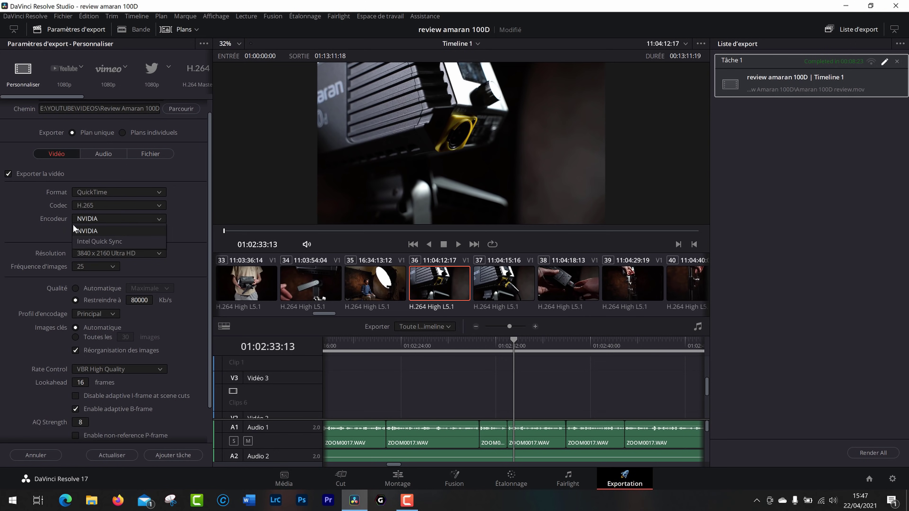
click(103, 229)
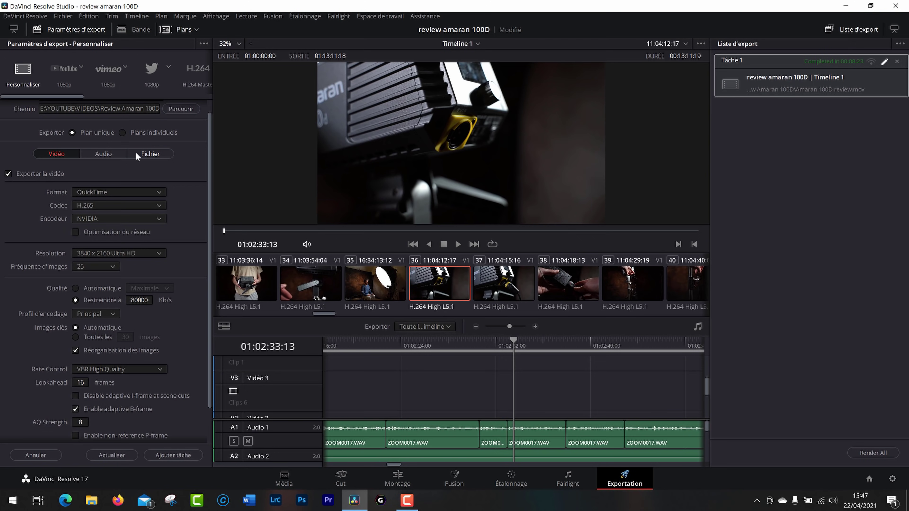
Check the Résolution choices, try the Automatique quality option, and return to Restreindre à 80000 Kb/s.
scroll(178, 219, down, 3)
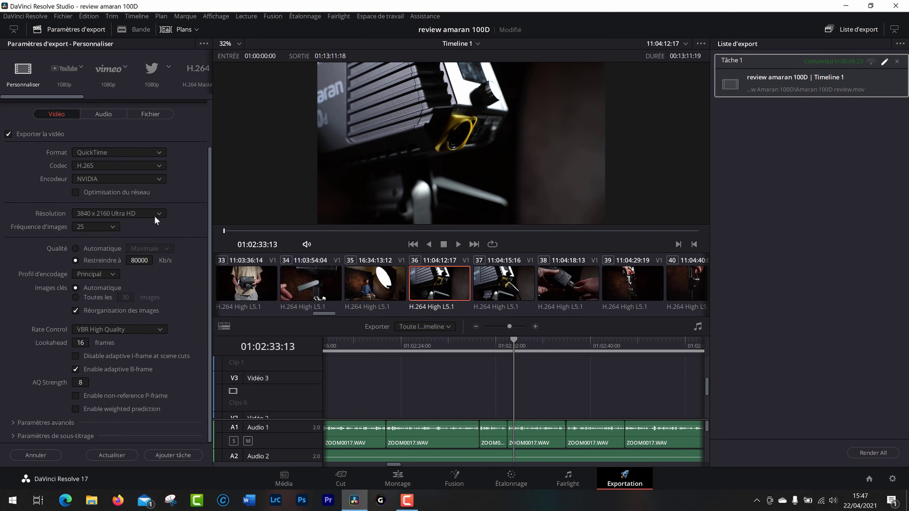
click(142, 214)
click(144, 213)
click(76, 248)
click(93, 261)
scroll(182, 243, up, 3)
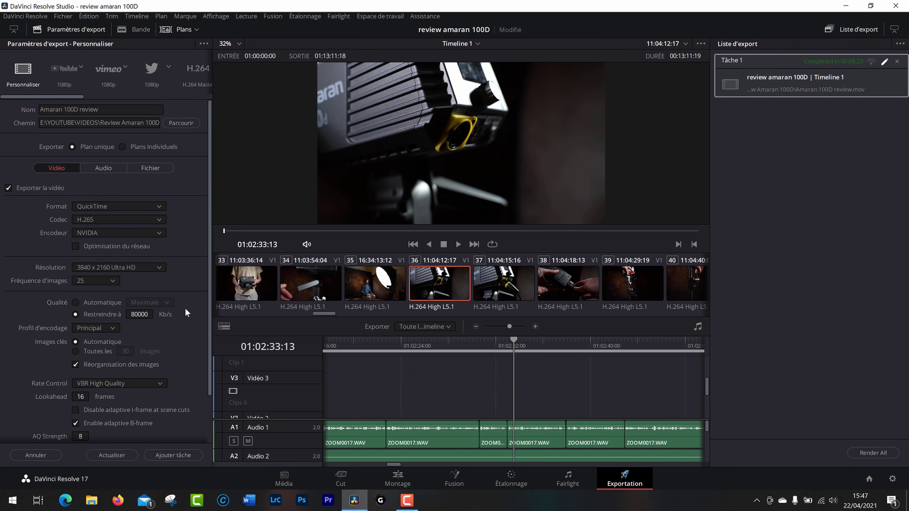
Look over the remaining custom video export settings and deselect Tâche 1 in the export list.
scroll(186, 308, down, 2)
scroll(193, 308, up, 2)
click(802, 168)
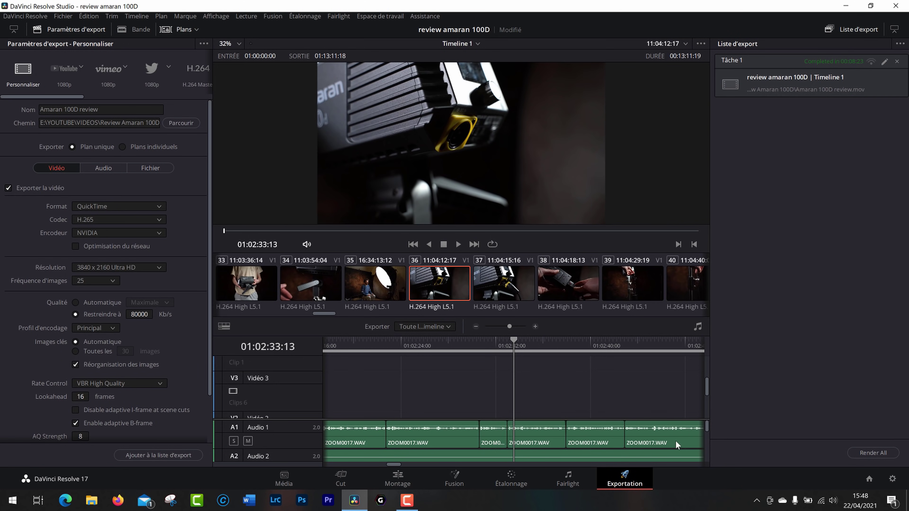